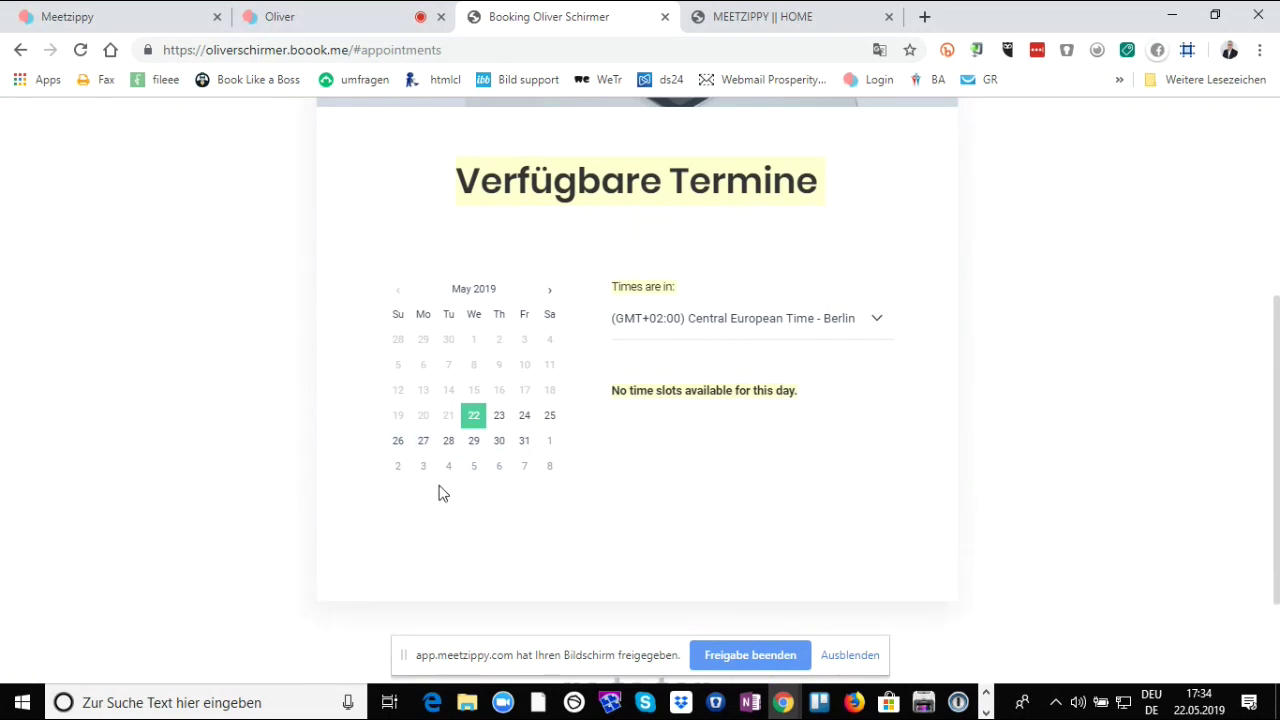
- Check the available times for May 23 and May 27, 2019, and open the booking form for the 04:30 PM - 05:30 PM slot
click(500, 420)
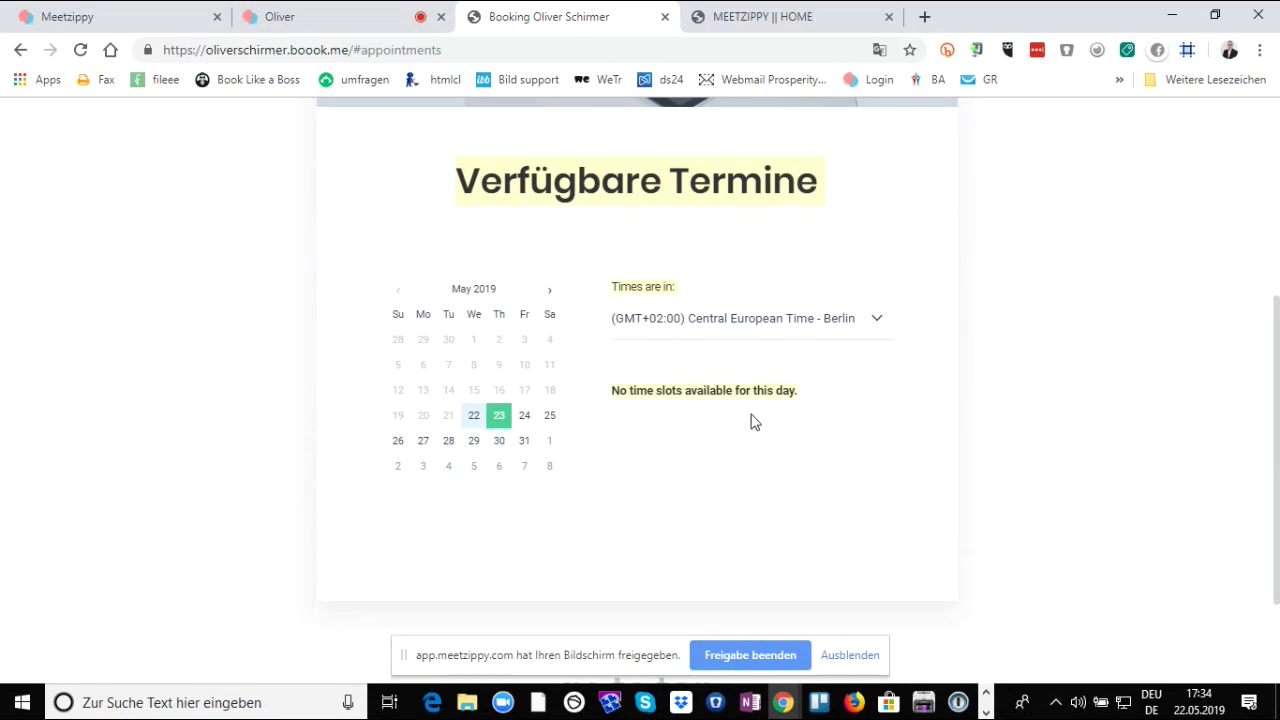
click(425, 444)
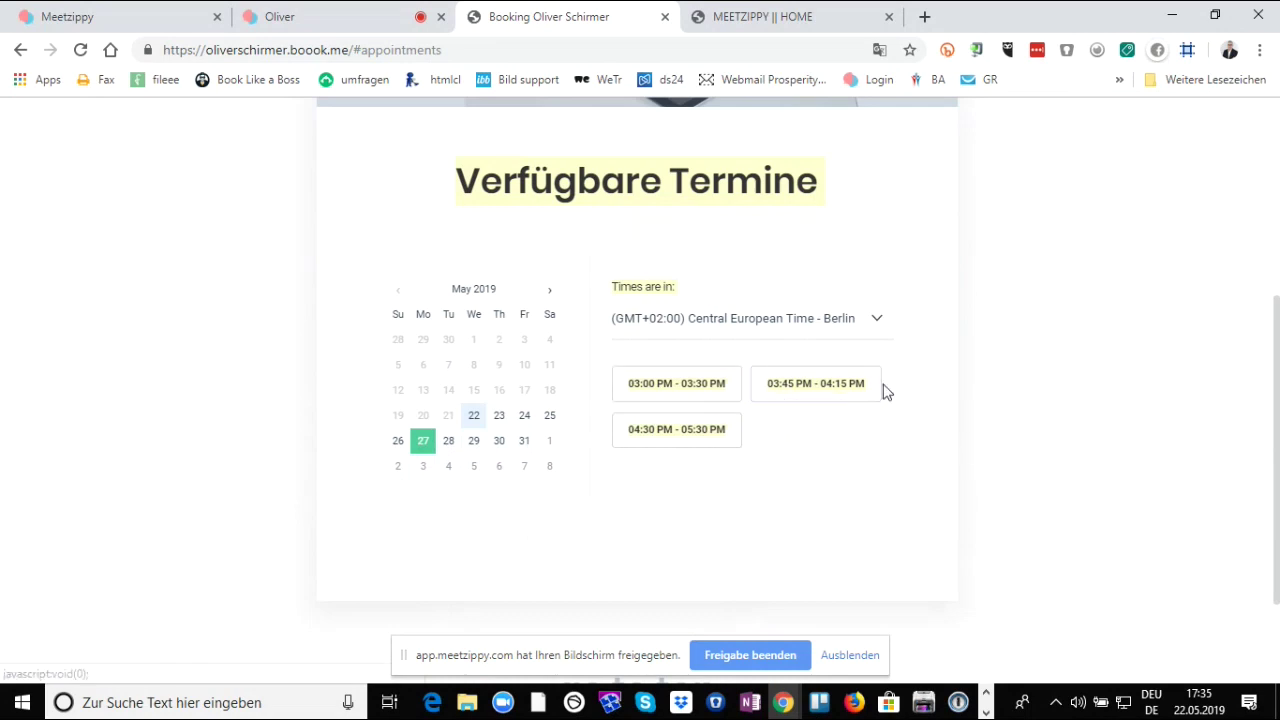
click(722, 444)
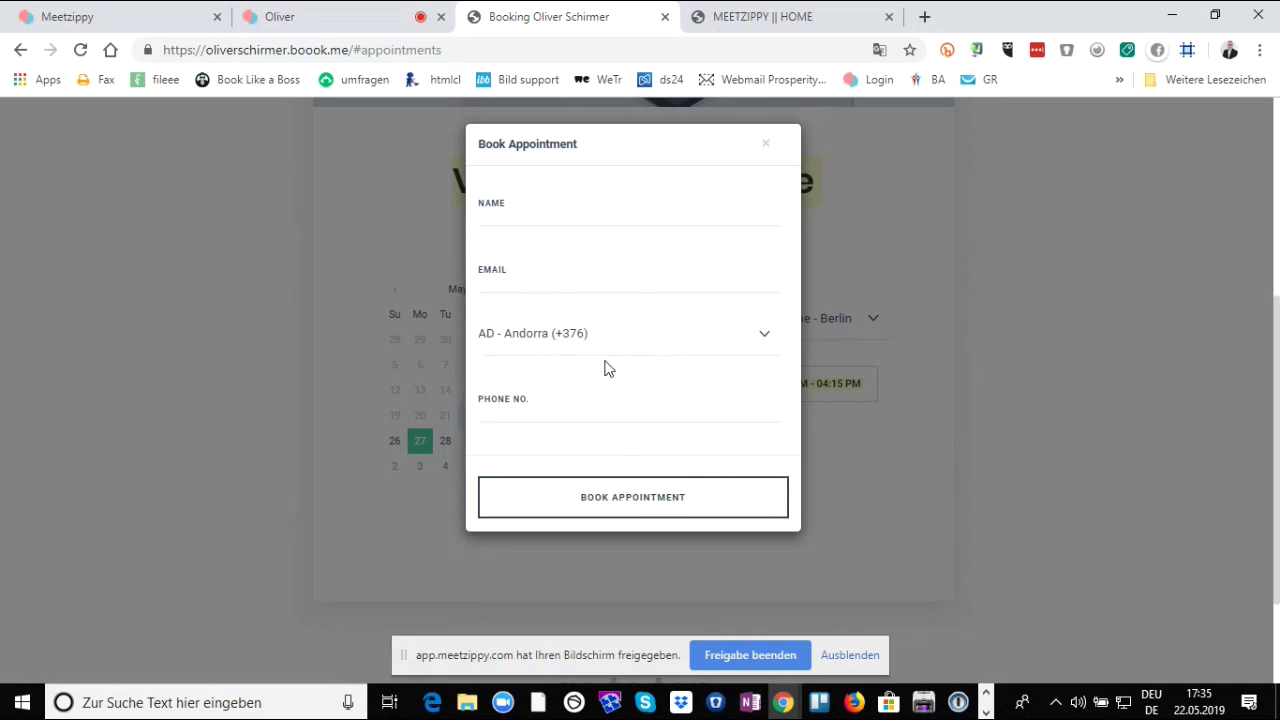
- Look at the booking form's country code field, close the form without booking, and return to the booking site's landing page
click(764, 339)
click(761, 332)
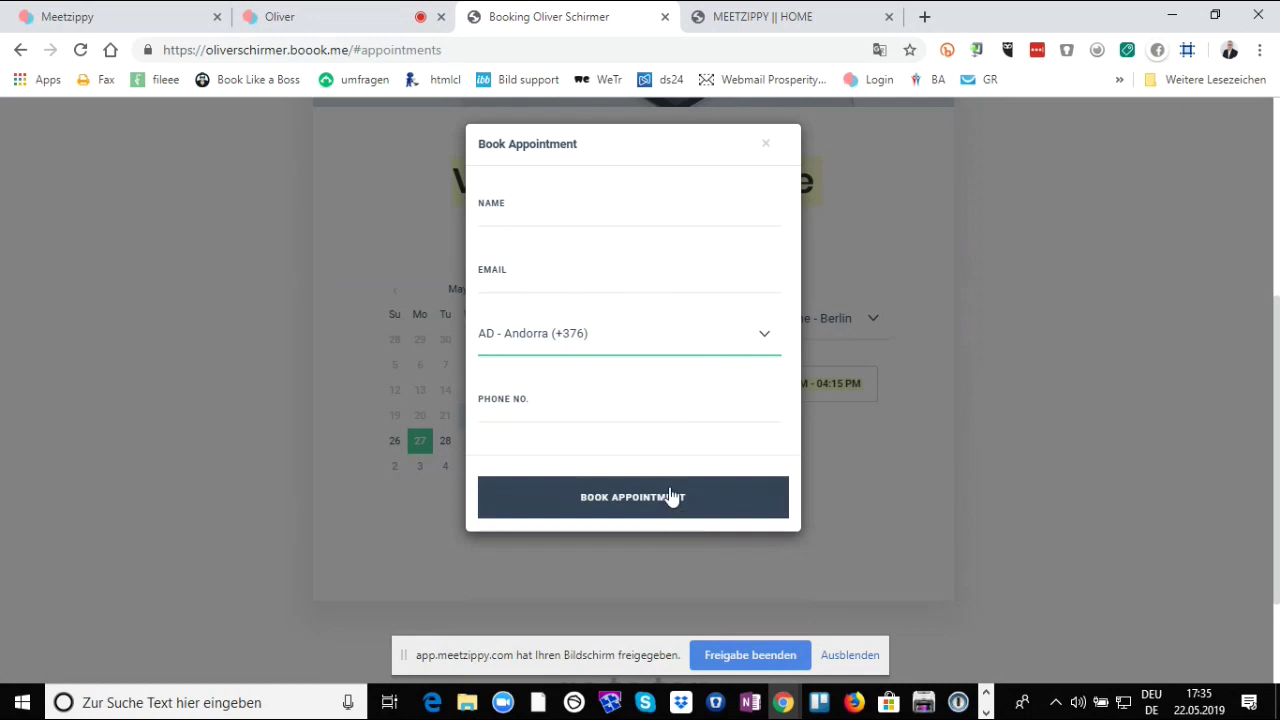
click(767, 158)
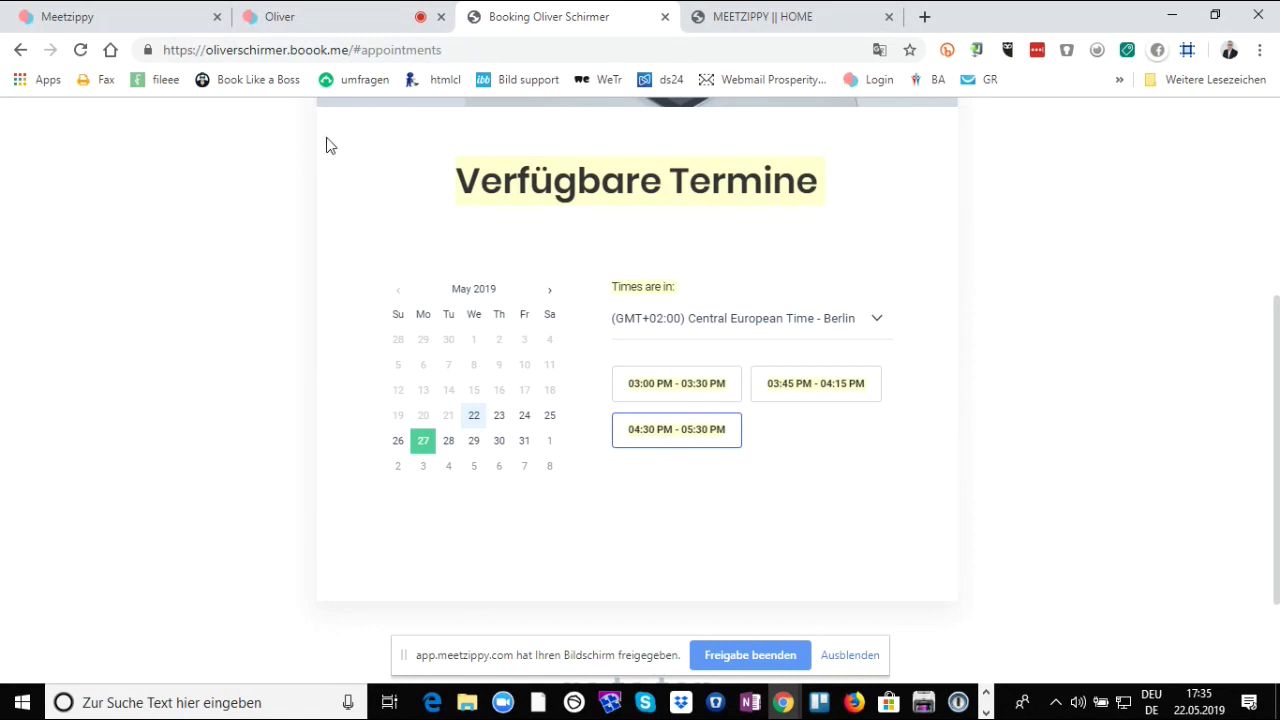
scroll(1009, 251, up, 5)
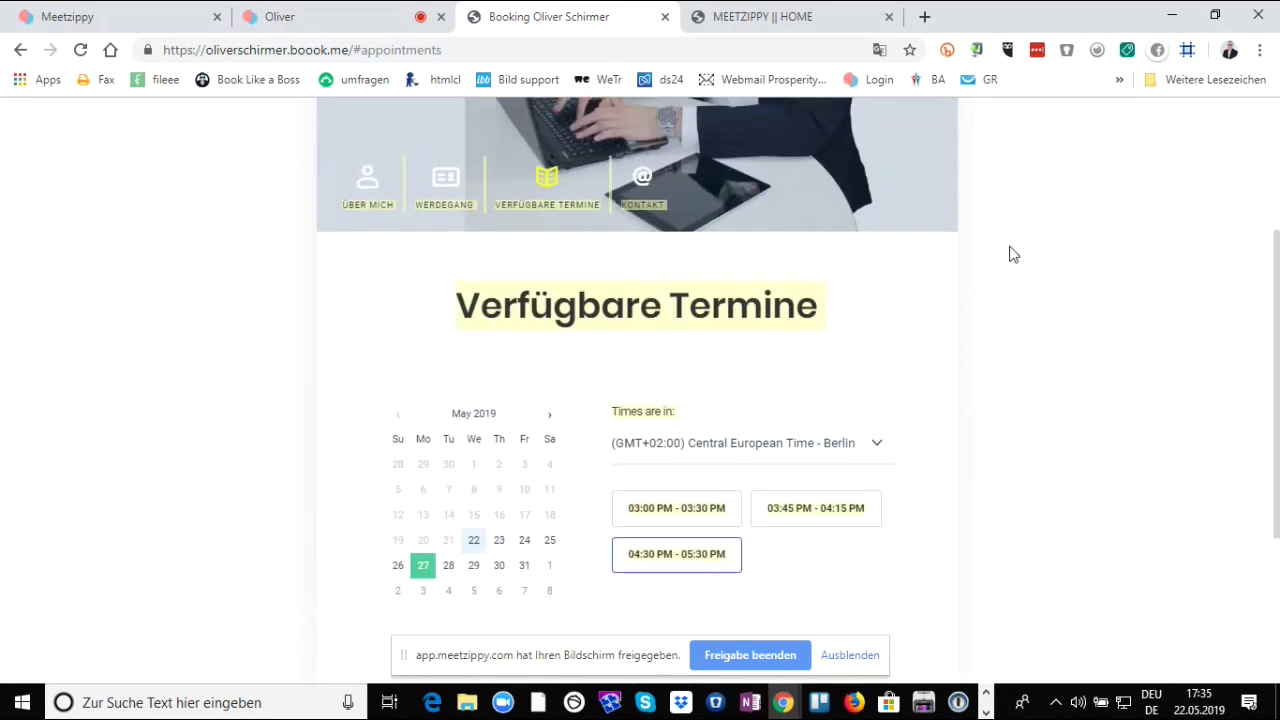
click(1077, 139)
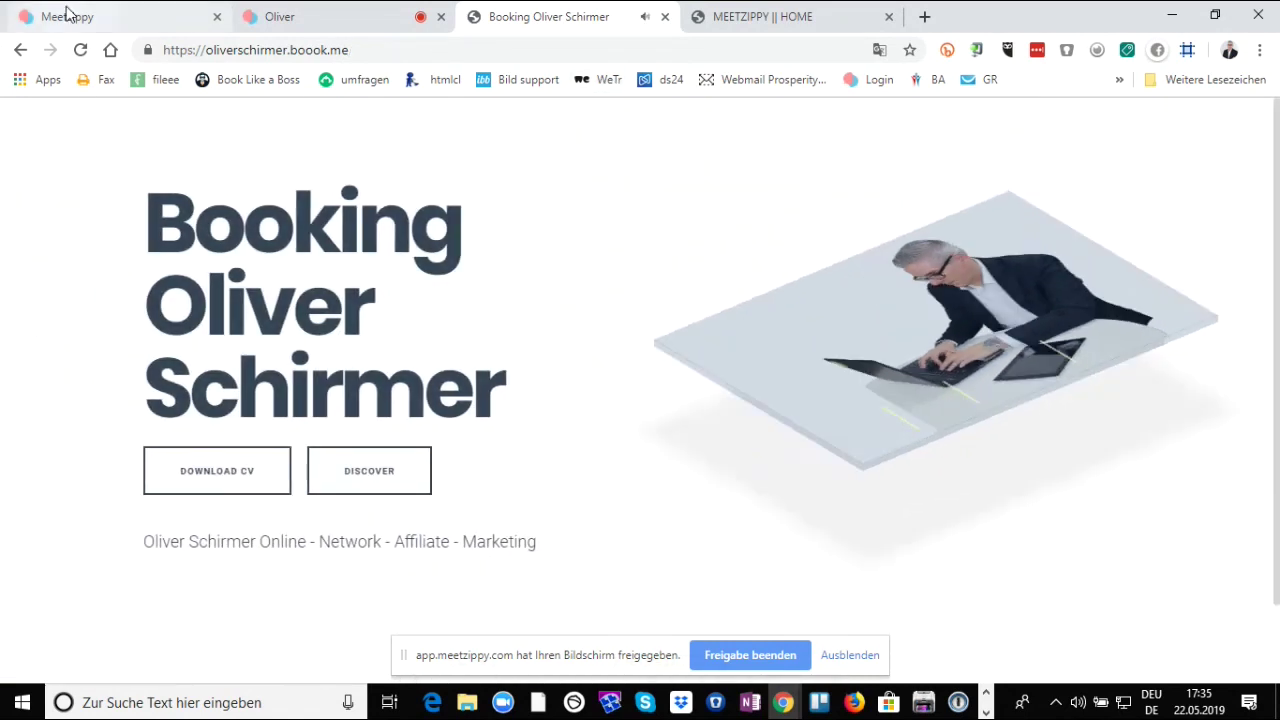
- Switch to the Meetzippy app, view the Appointments page, and open the overview of Boook.me profiles
click(65, 16)
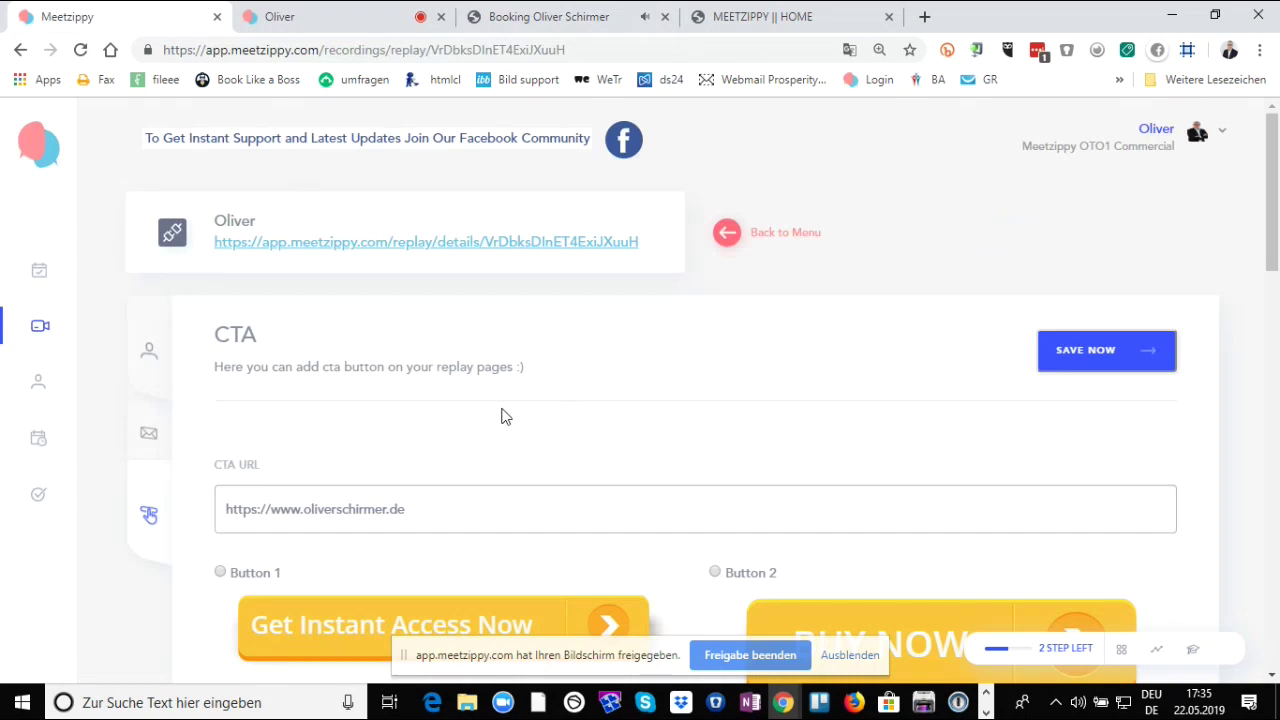
click(41, 508)
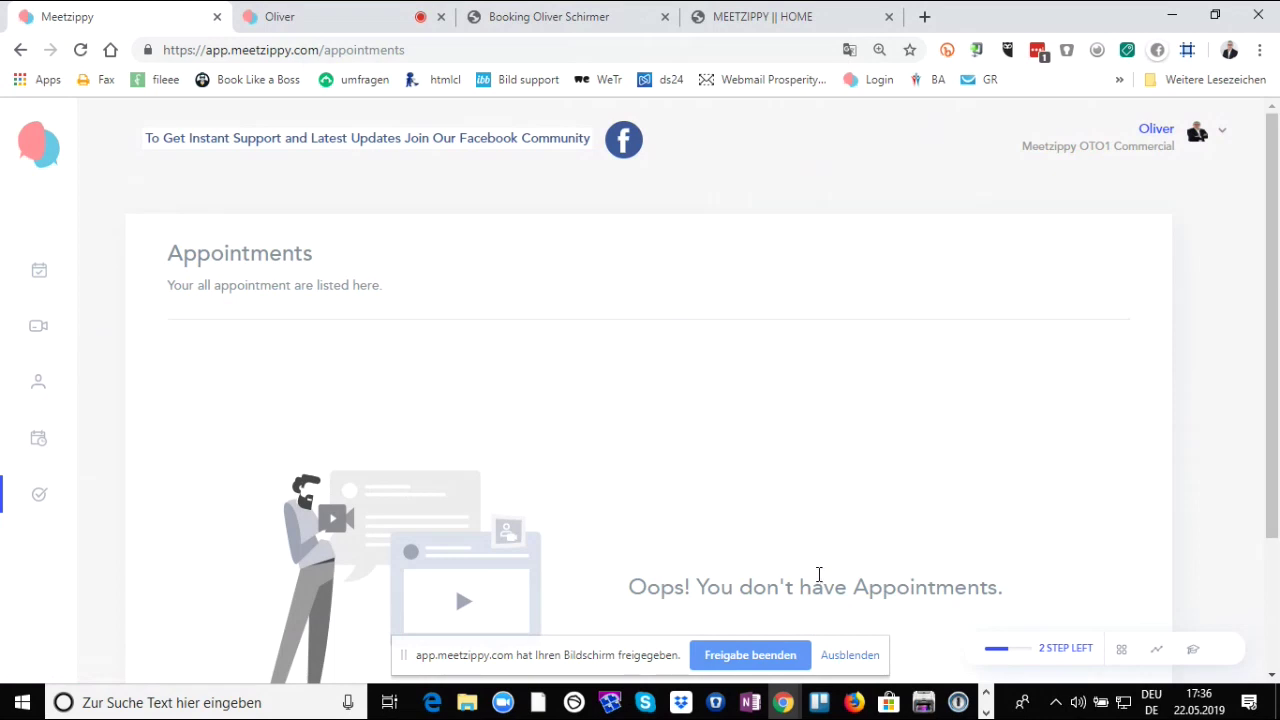
click(37, 391)
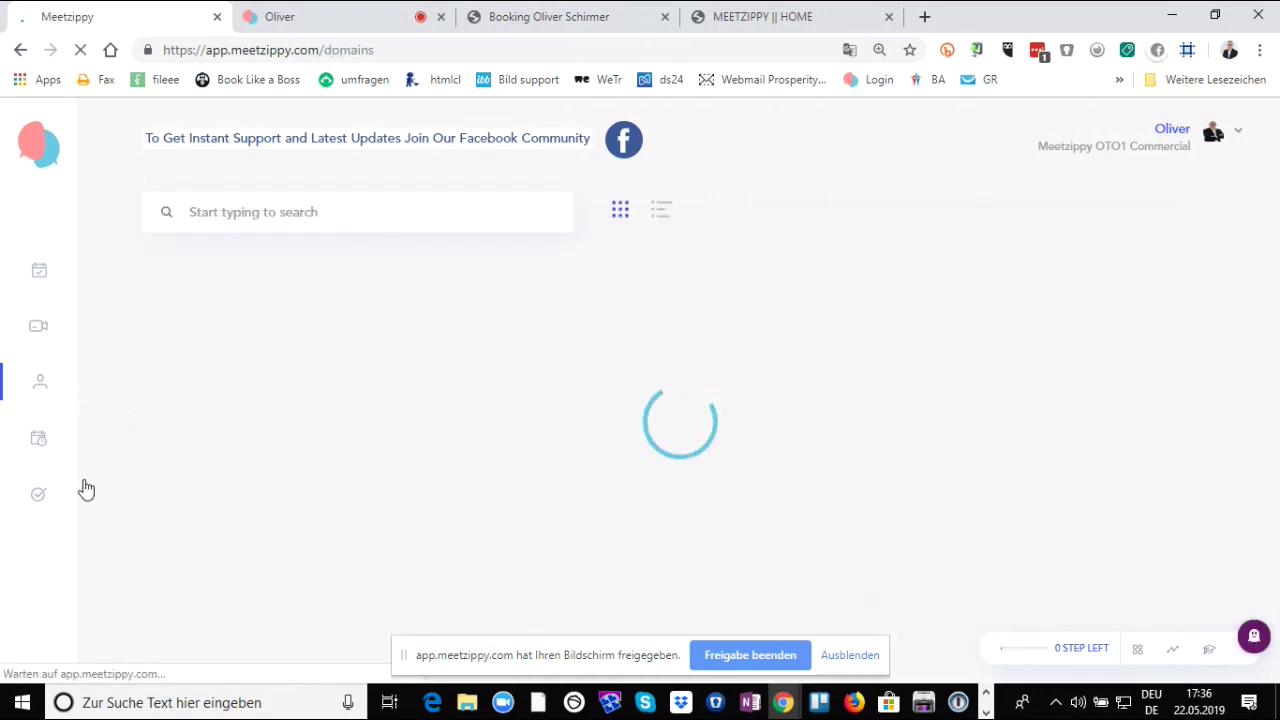
click(568, 20)
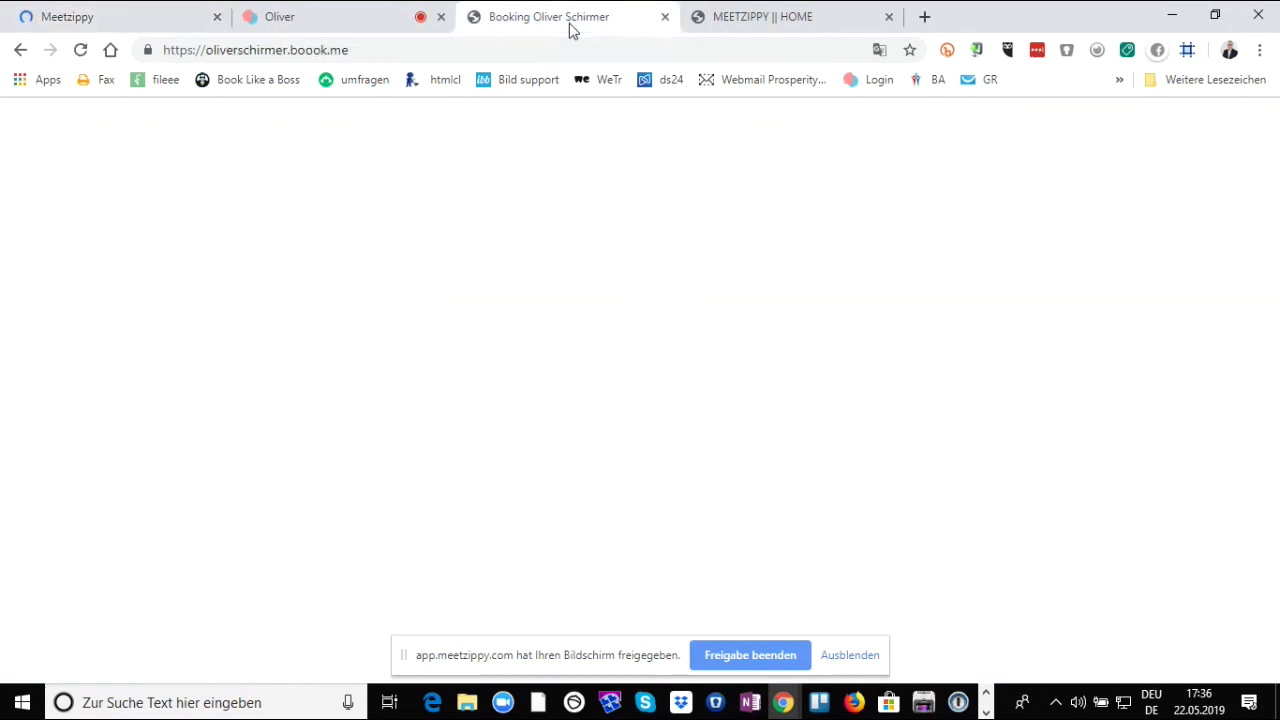
click(134, 18)
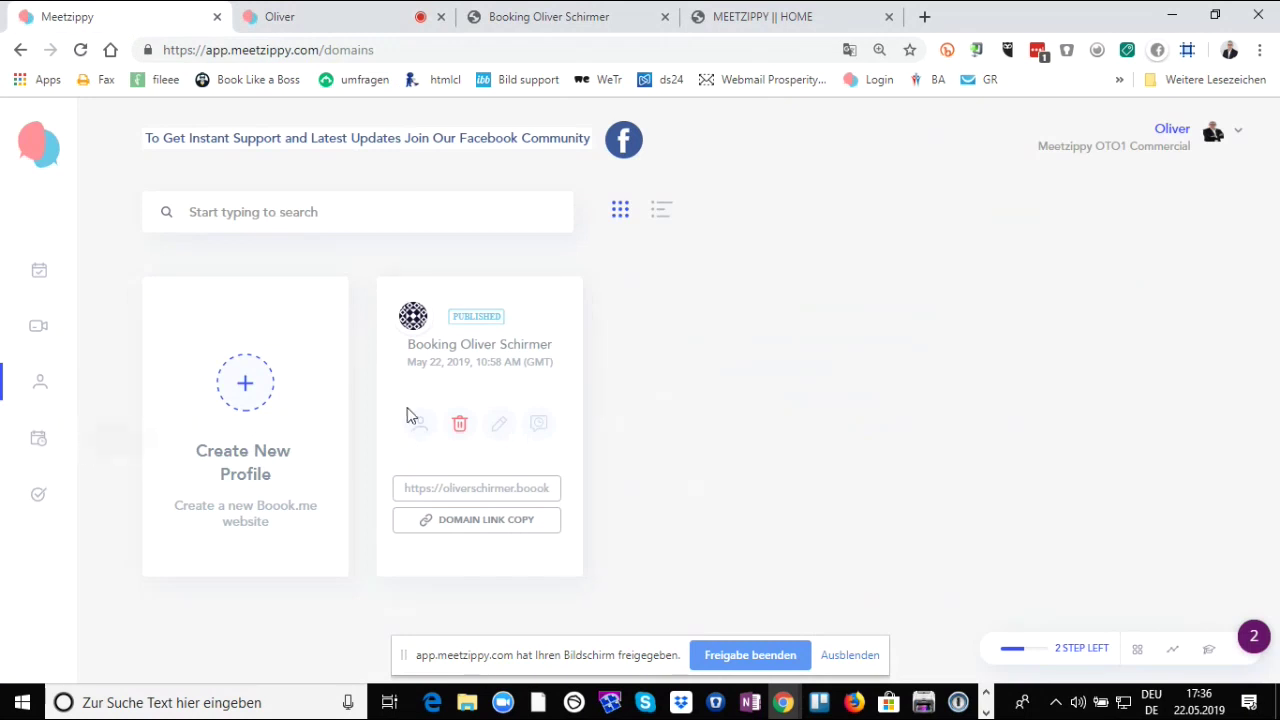
- View the website title and domain settings of the published Boook.me profile and close the dialog
click(500, 428)
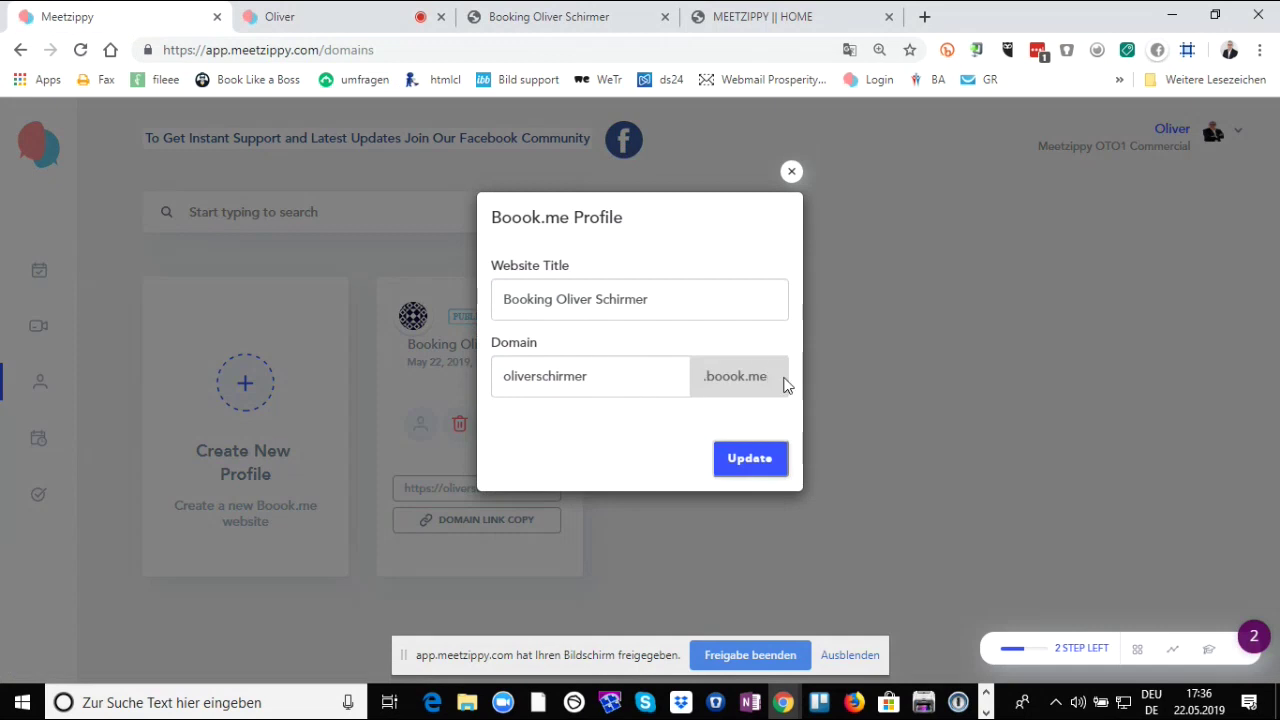
click(748, 458)
click(792, 174)
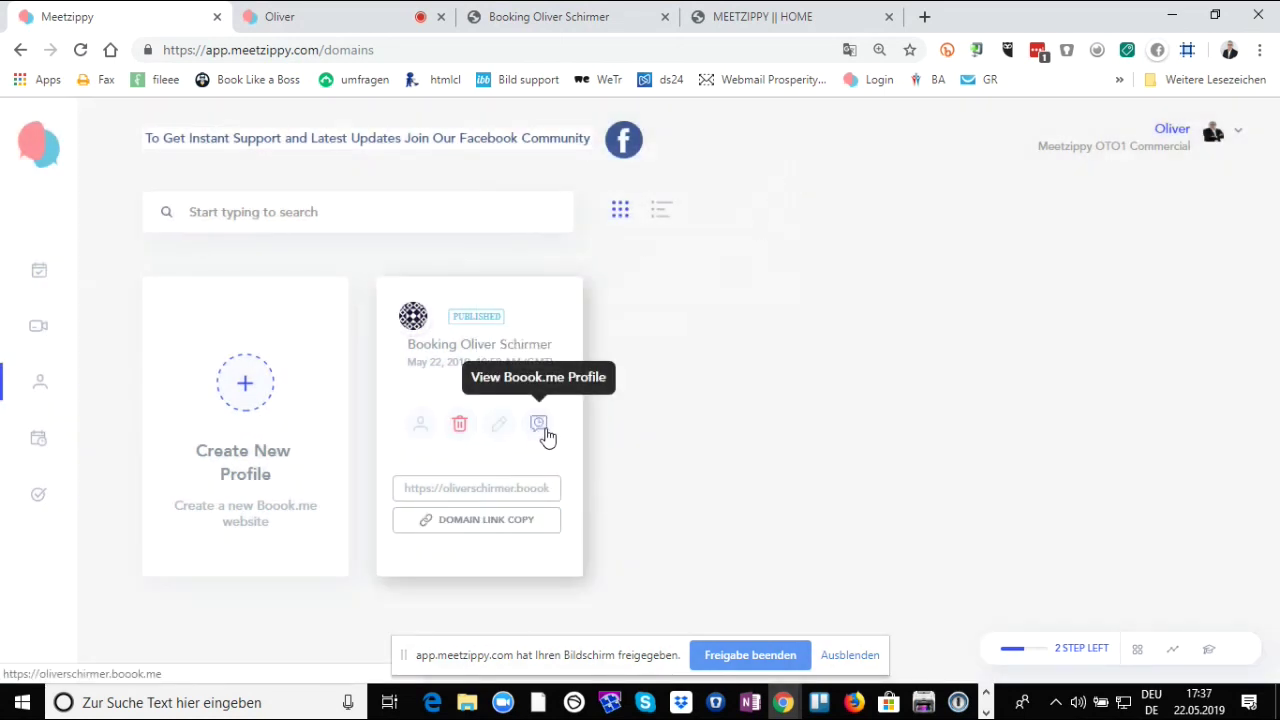
- View the published profile's public booking page and return to the Boook.me profile overview
click(540, 426)
click(524, 18)
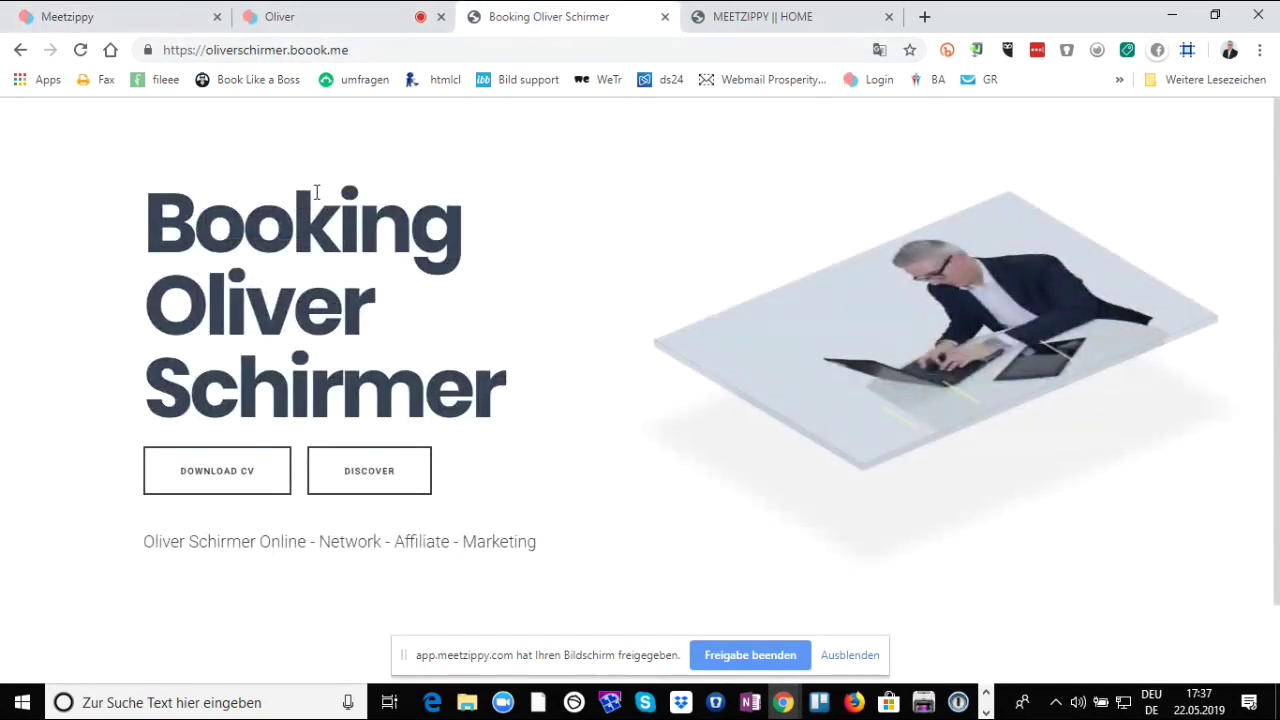
click(94, 14)
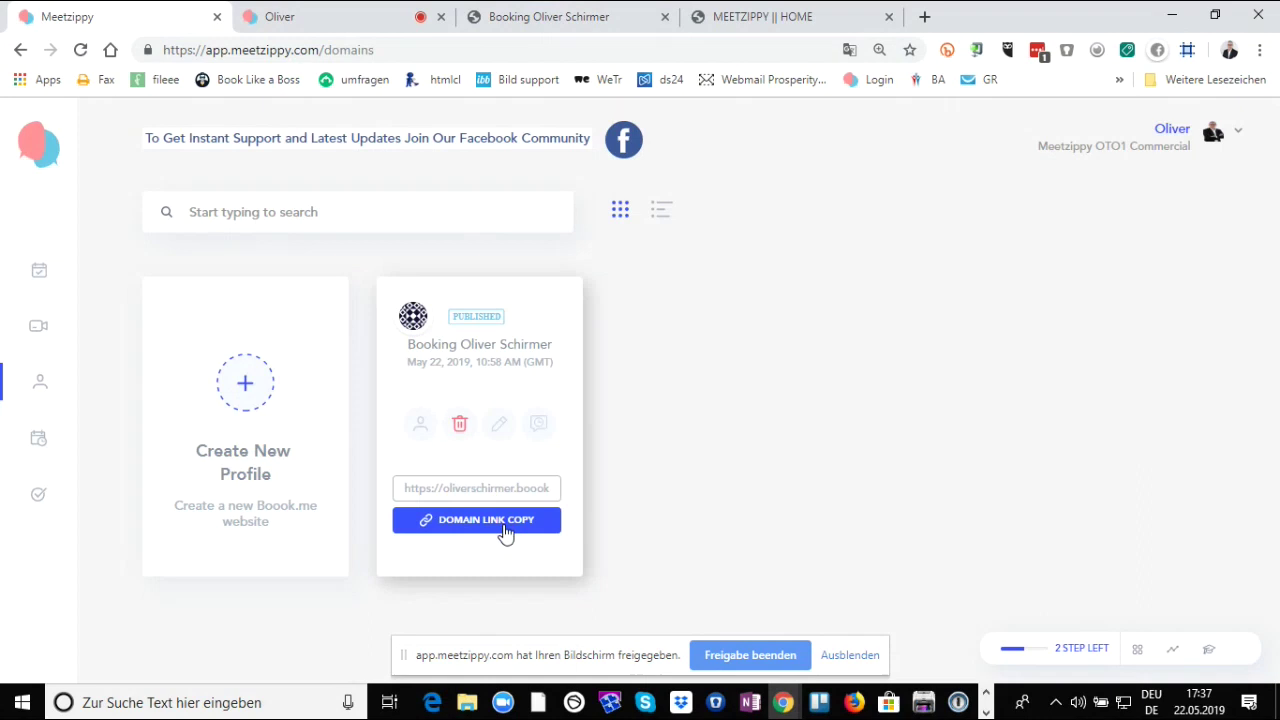
- Look at the website title and domain fields for creating a new Boook.me profile, and close the form
click(422, 426)
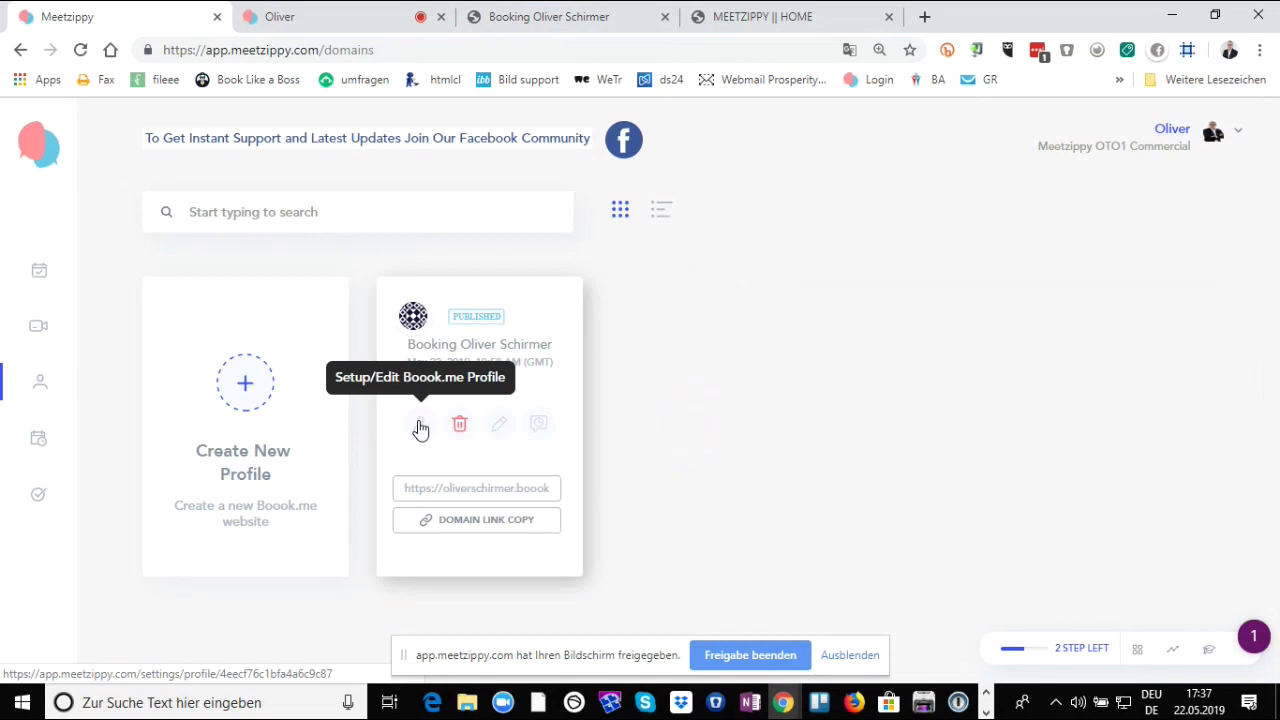
click(263, 400)
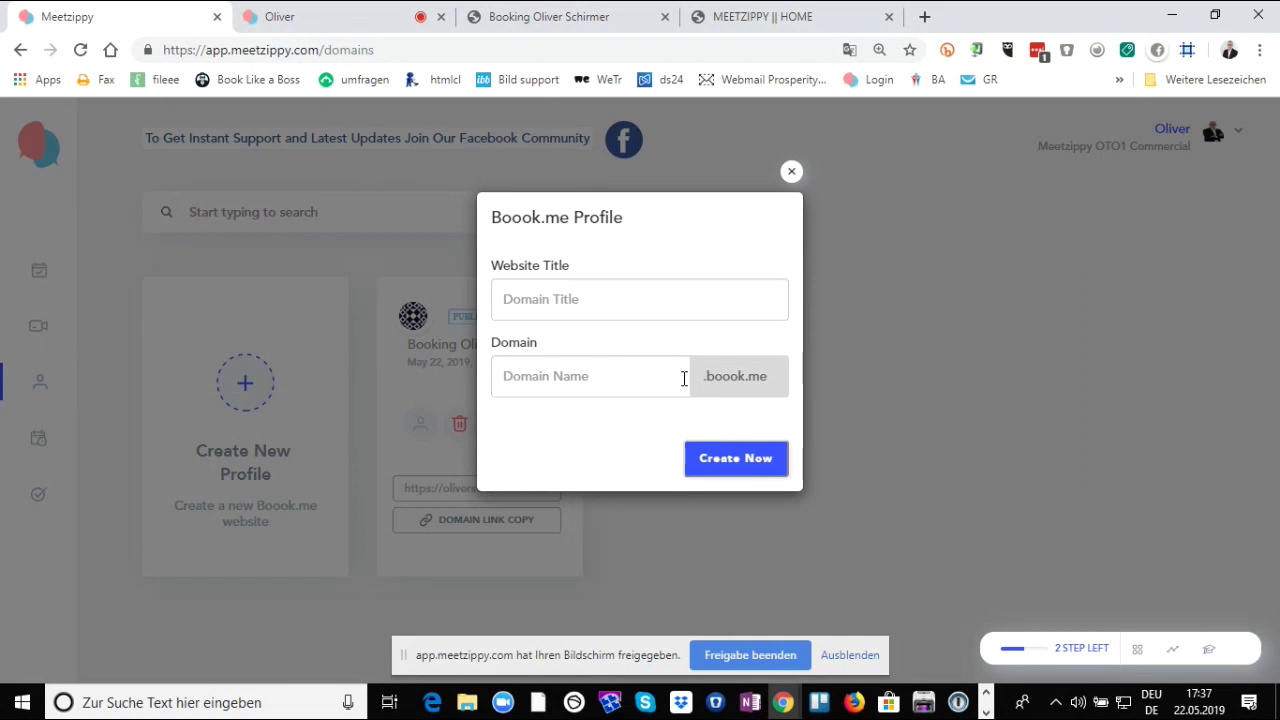
click(791, 170)
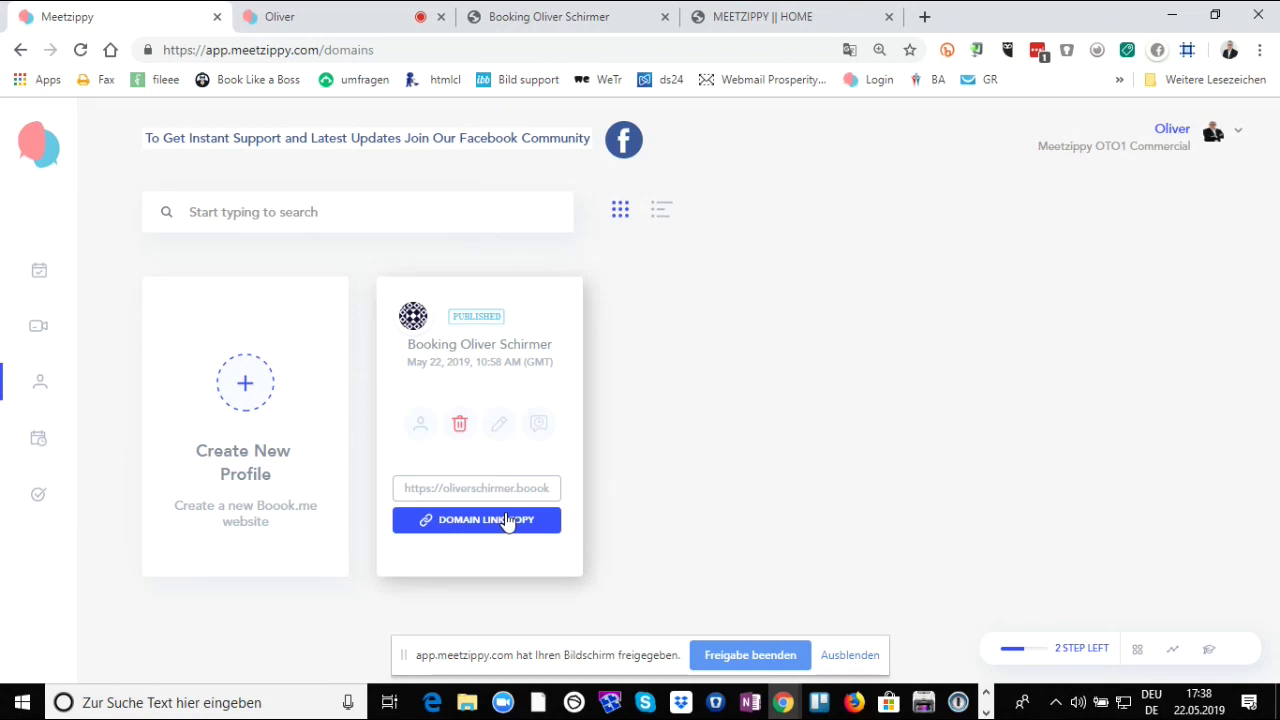
- Open the published profile's setup and review its Profile Details, including the meeting URL, About You text, timezone, cover image and website URL
click(418, 432)
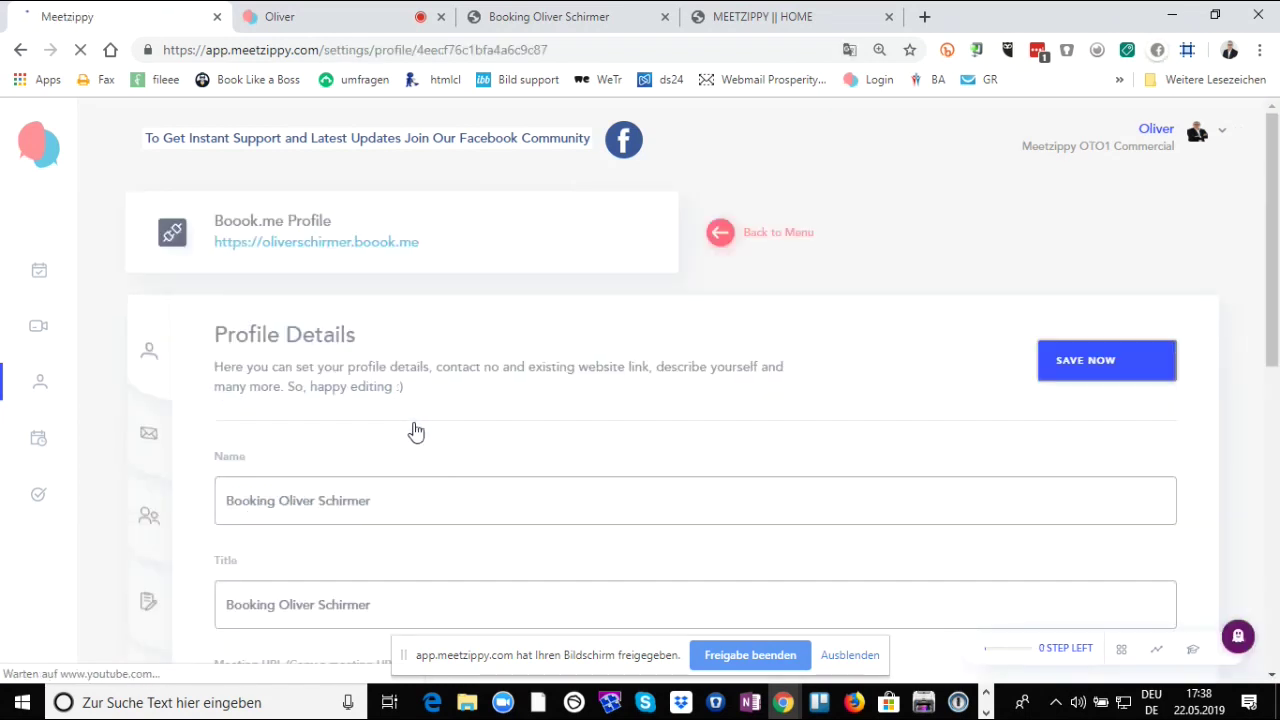
scroll(390, 455, down, 2)
scroll(311, 422, down, 2)
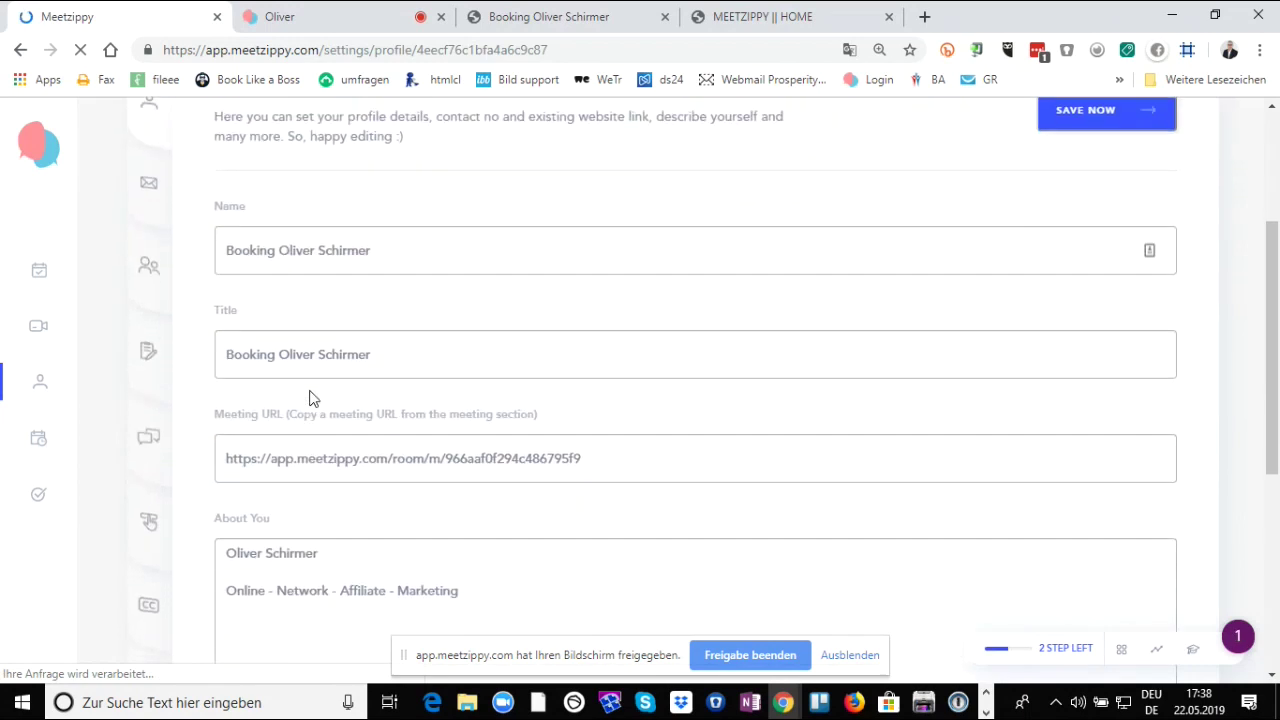
drag(223, 457, 634, 463)
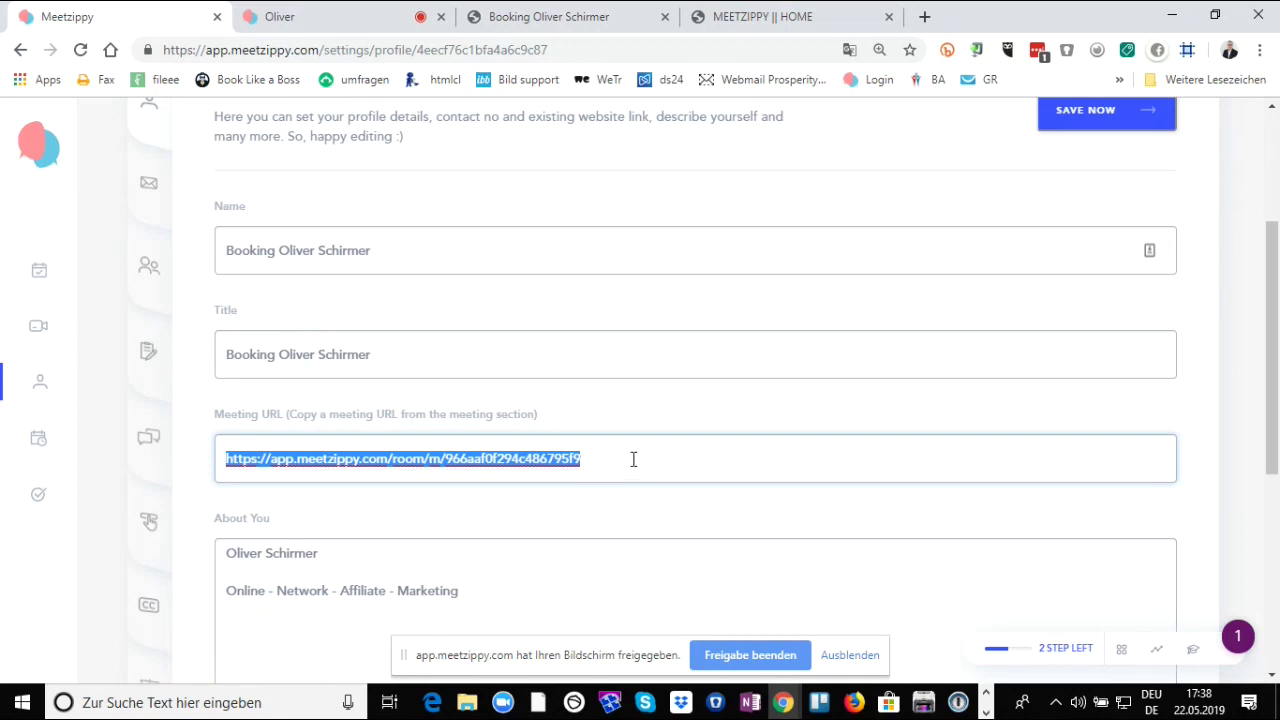
scroll(514, 471, down, 1)
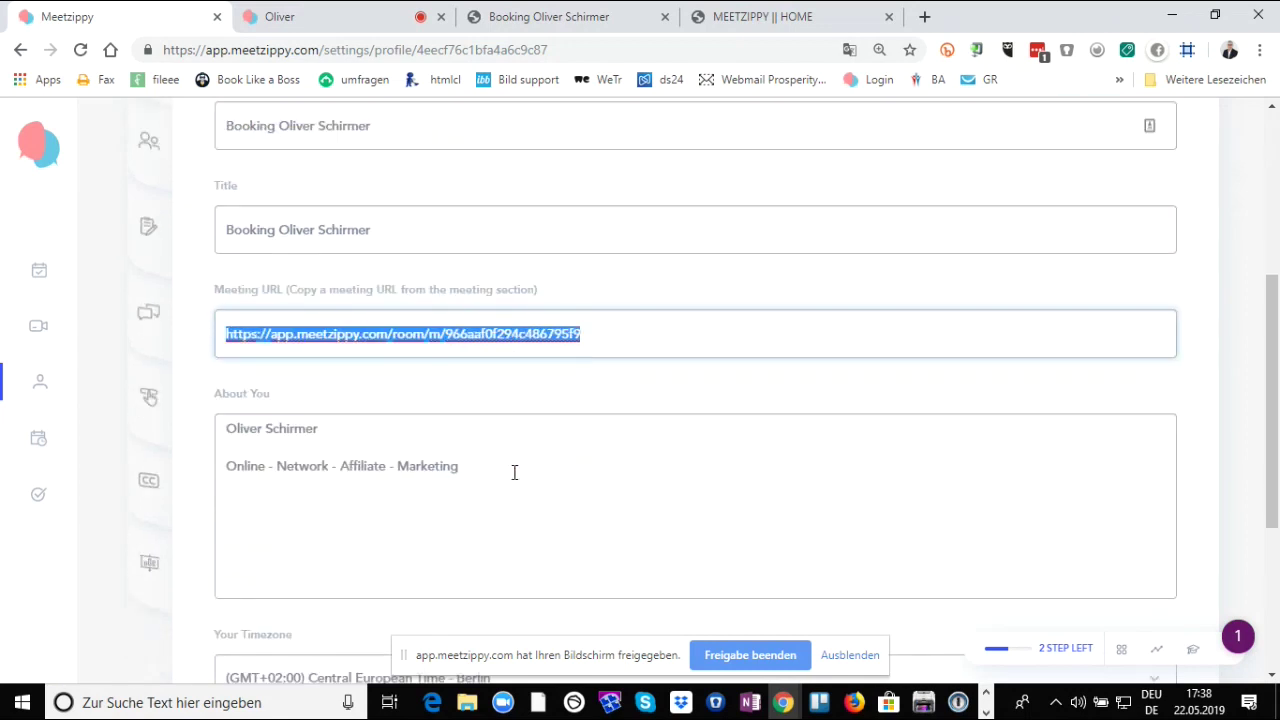
scroll(518, 465, up, 1)
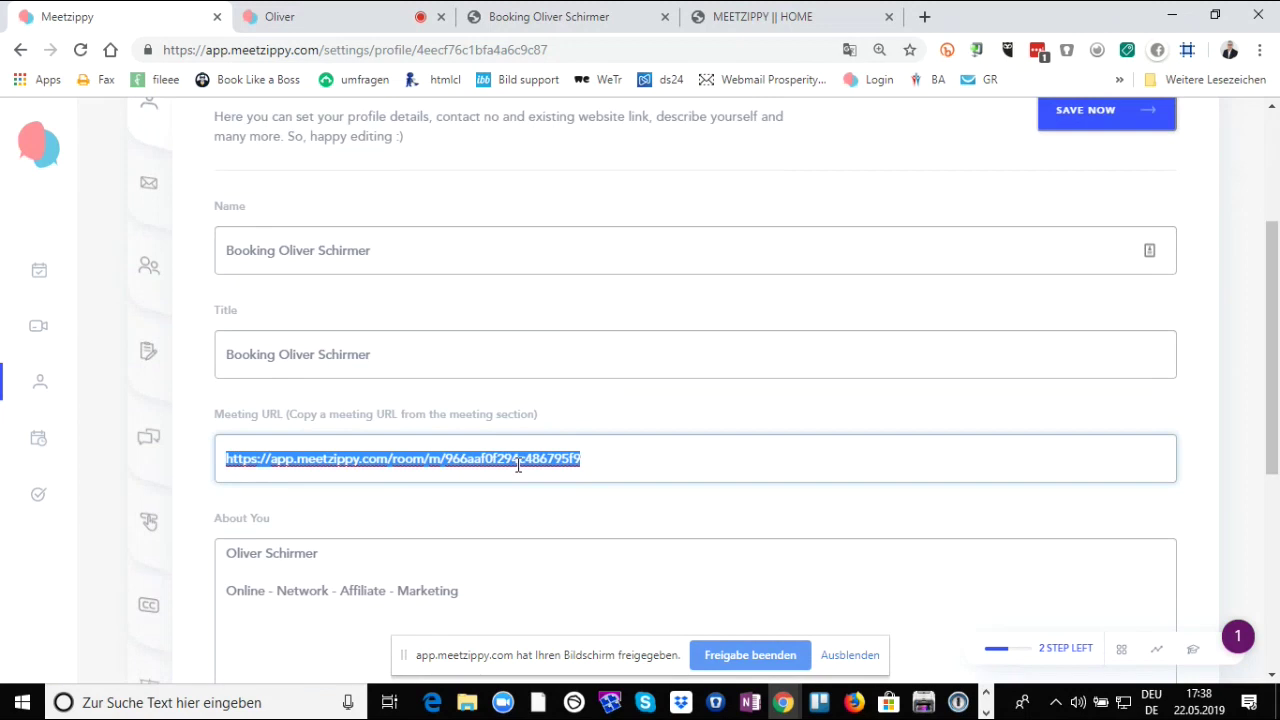
scroll(518, 465, down, 2)
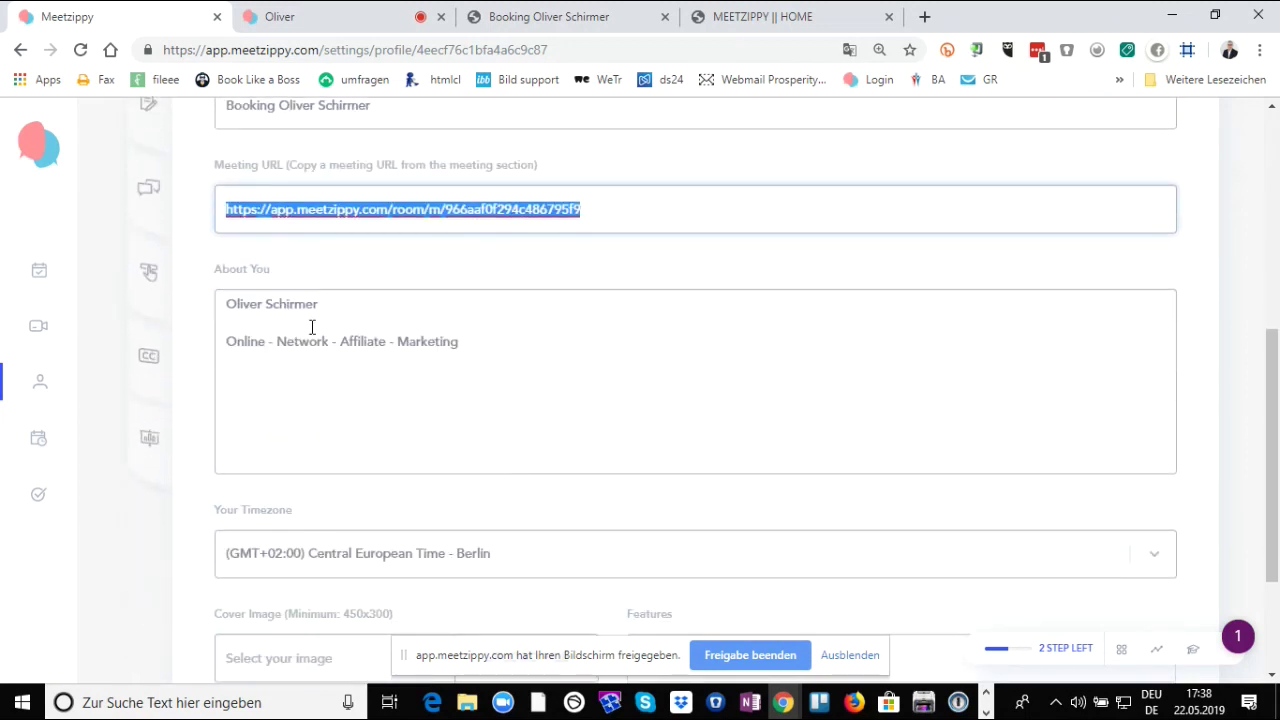
scroll(570, 370, down, 2)
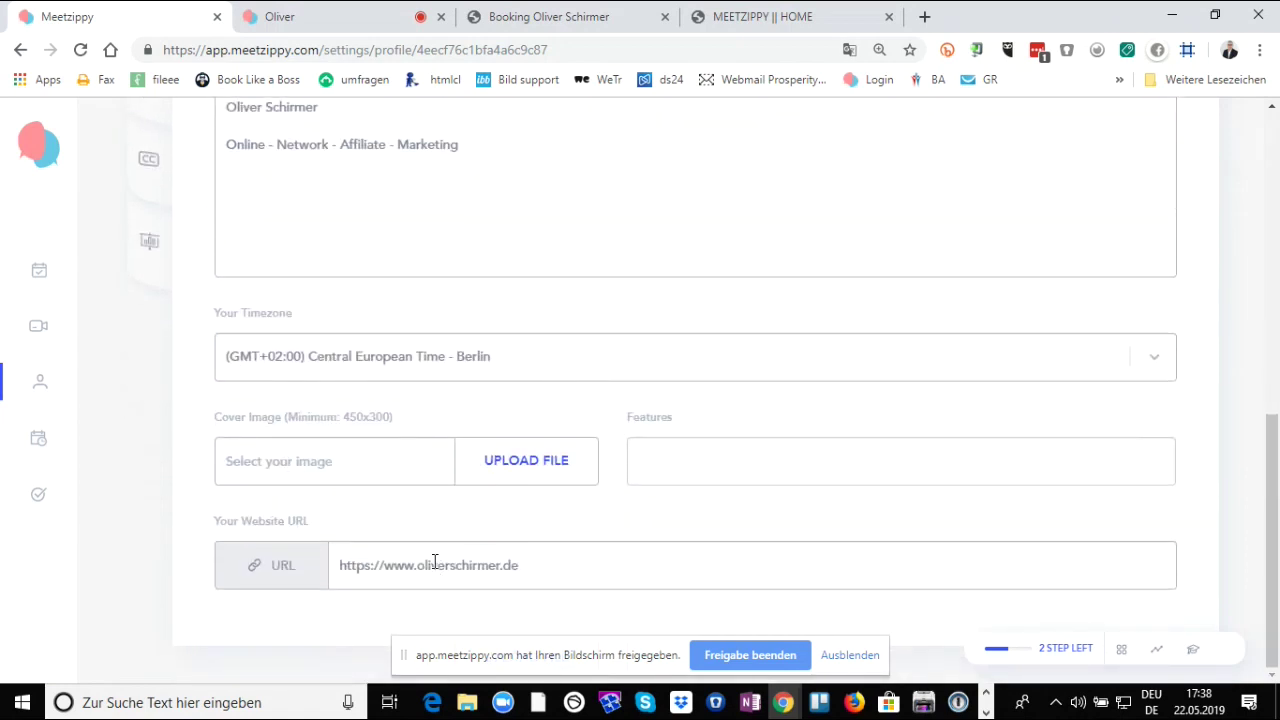
- Compare the profile details with the public booking page by viewing its Über Mich section, and close that section
click(585, 28)
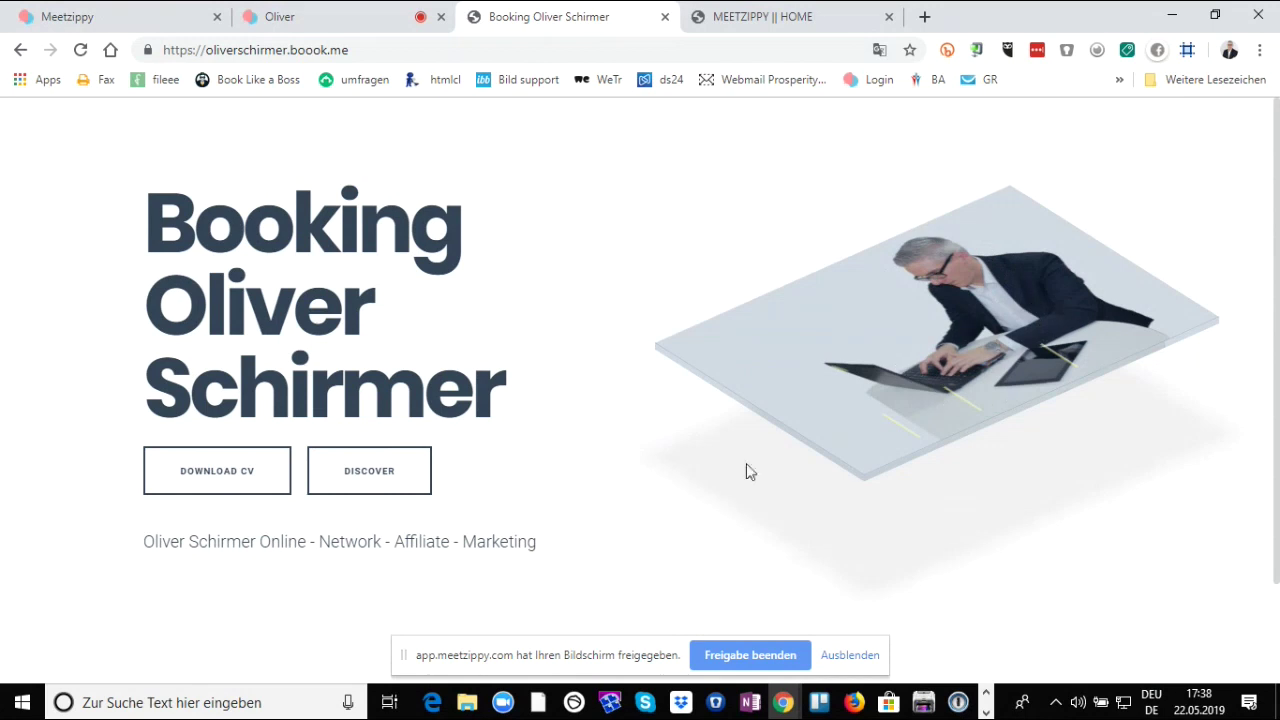
click(369, 476)
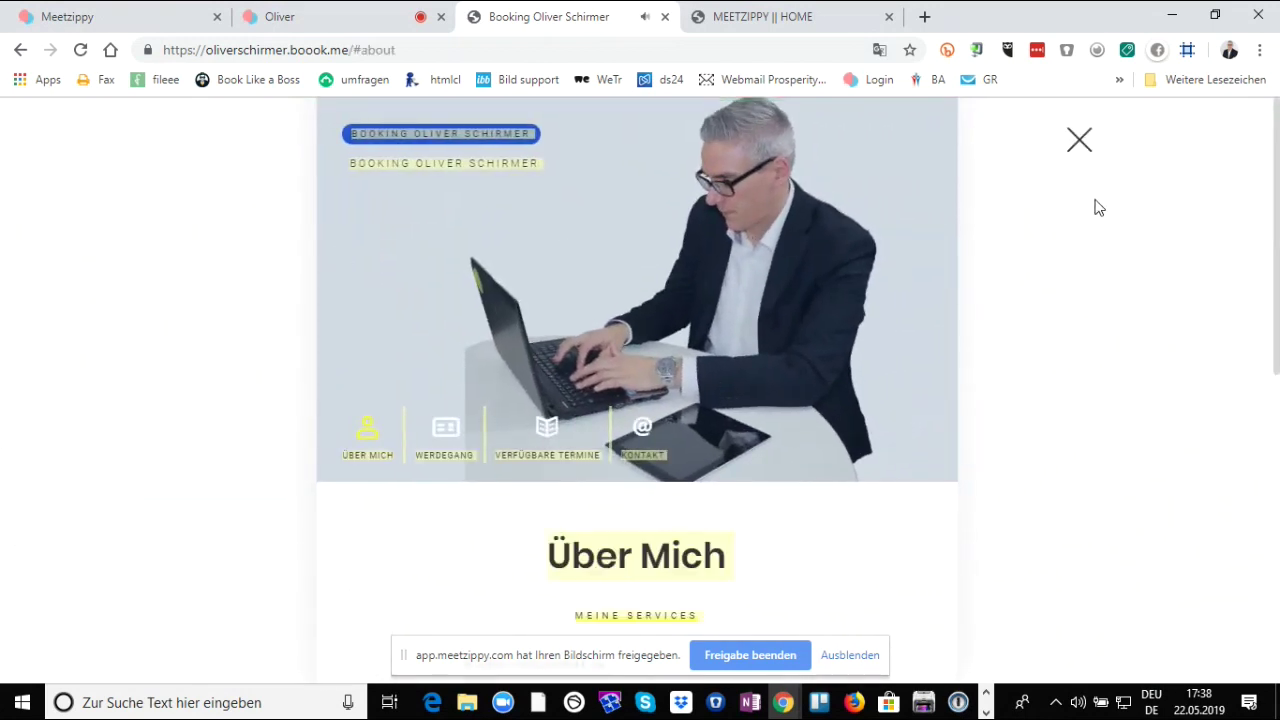
click(127, 24)
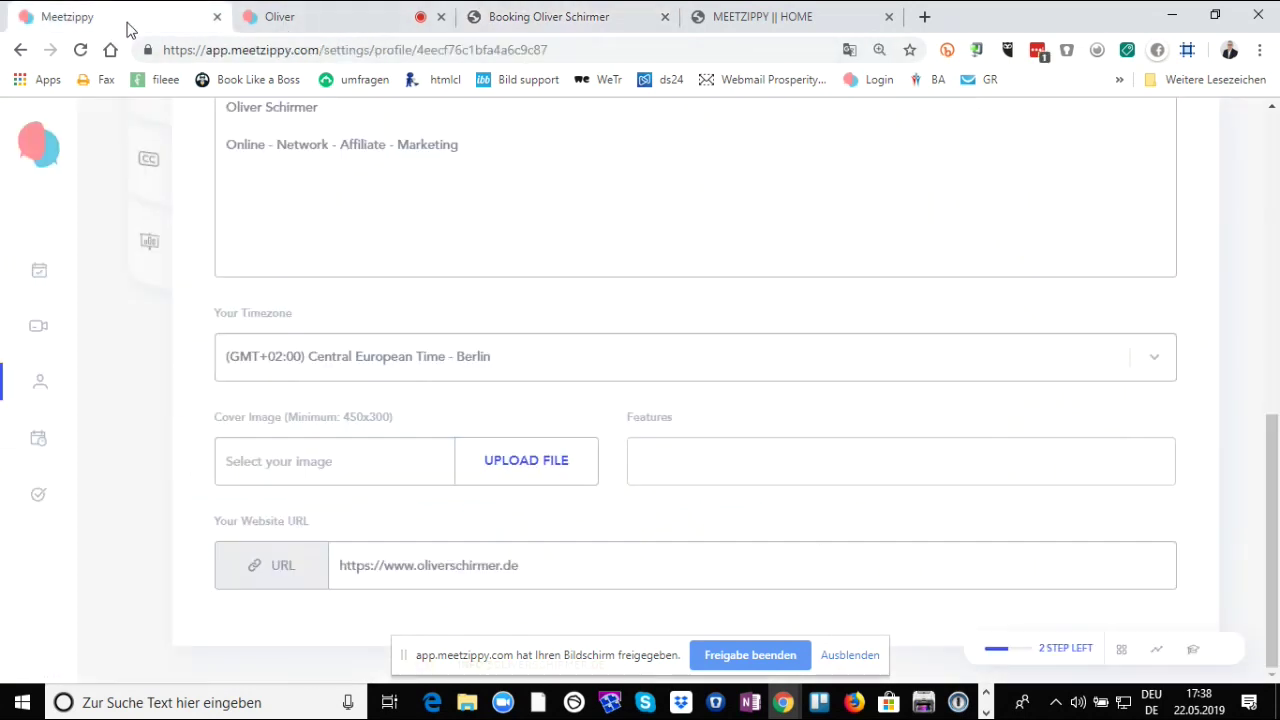
click(535, 27)
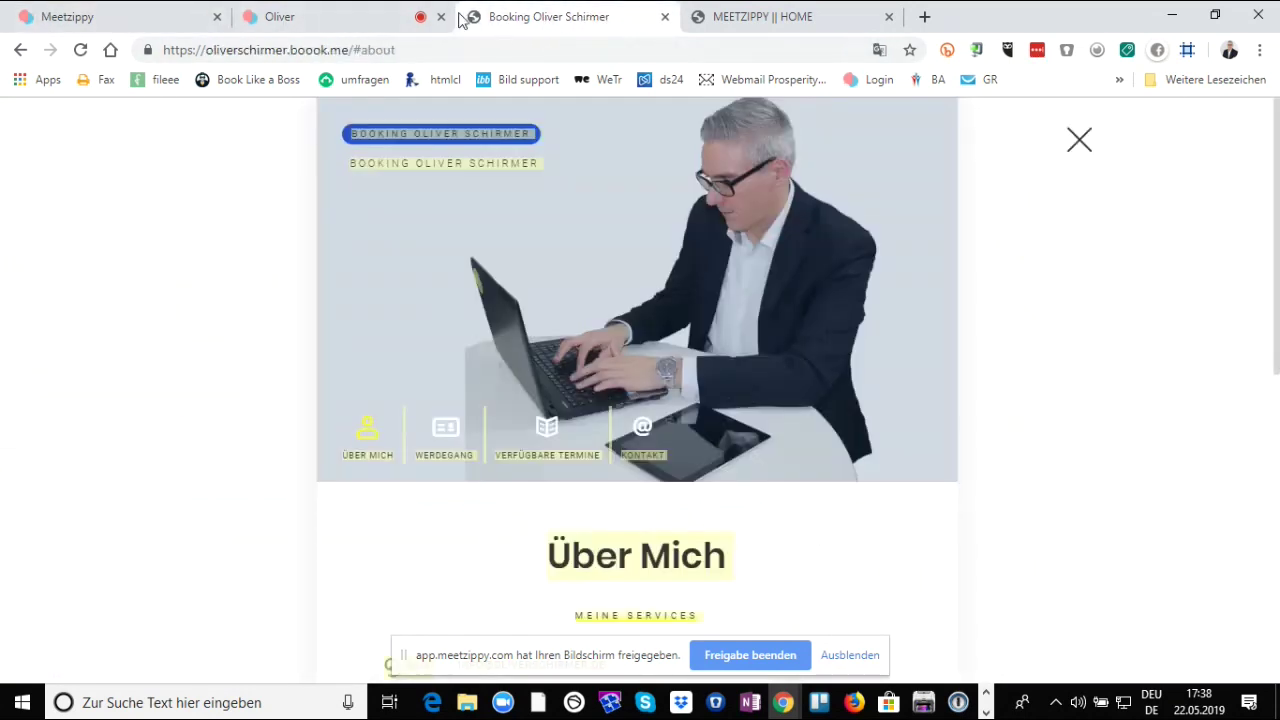
click(1079, 141)
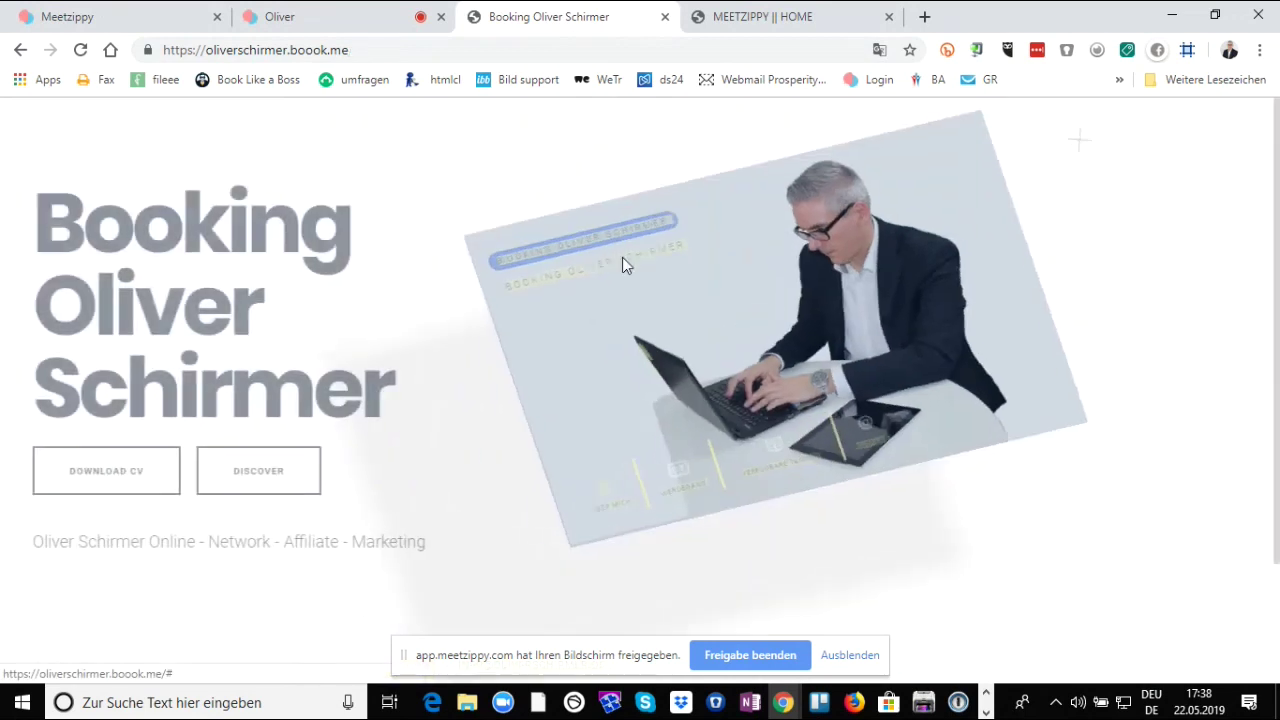
- Review the profile's Contact Details, including the address and social media links, and switch back to the public booking page
click(176, 18)
scroll(357, 386, up, 4)
scroll(158, 258, up, 1)
click(163, 243)
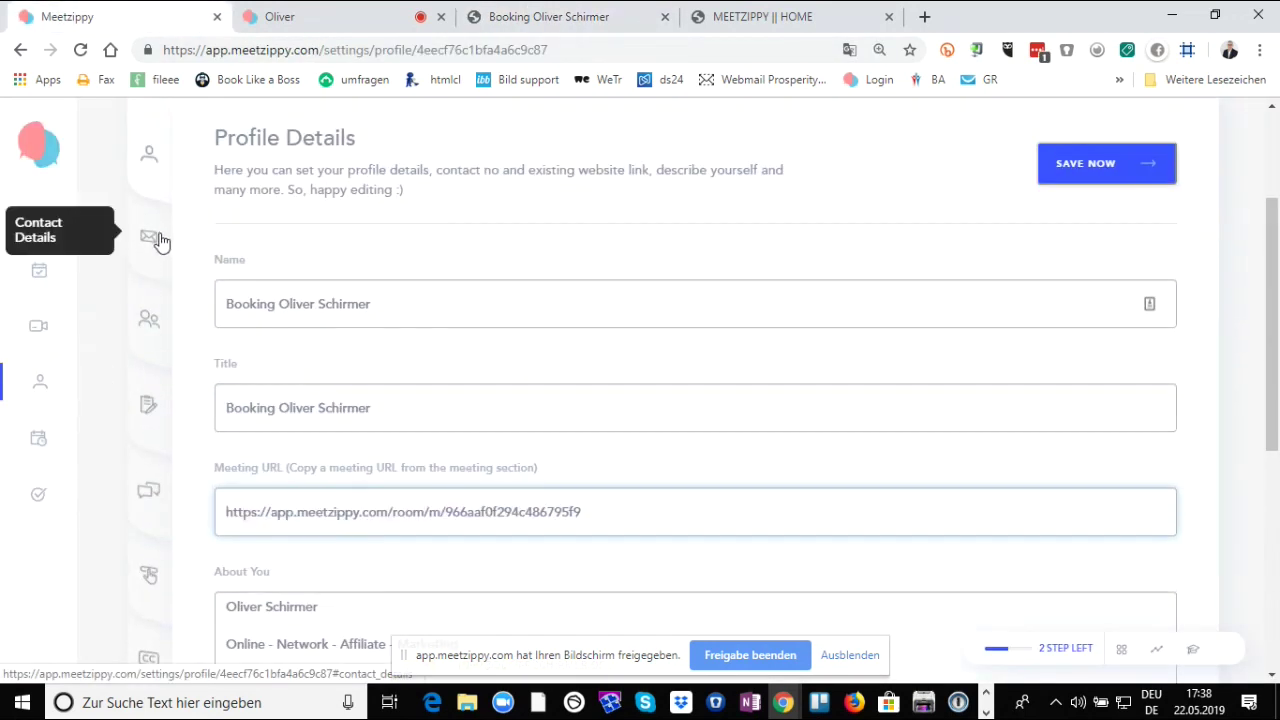
scroll(629, 288, down, 1)
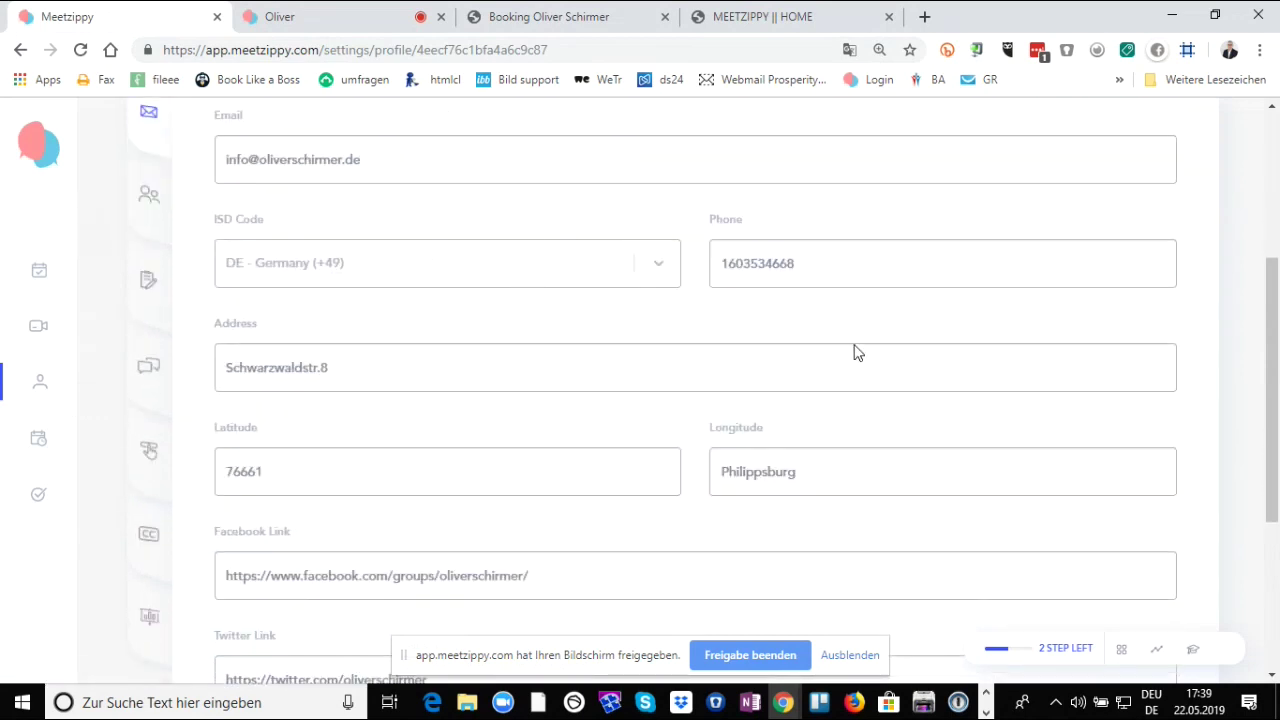
scroll(540, 446, down, 2)
scroll(567, 372, down, 1)
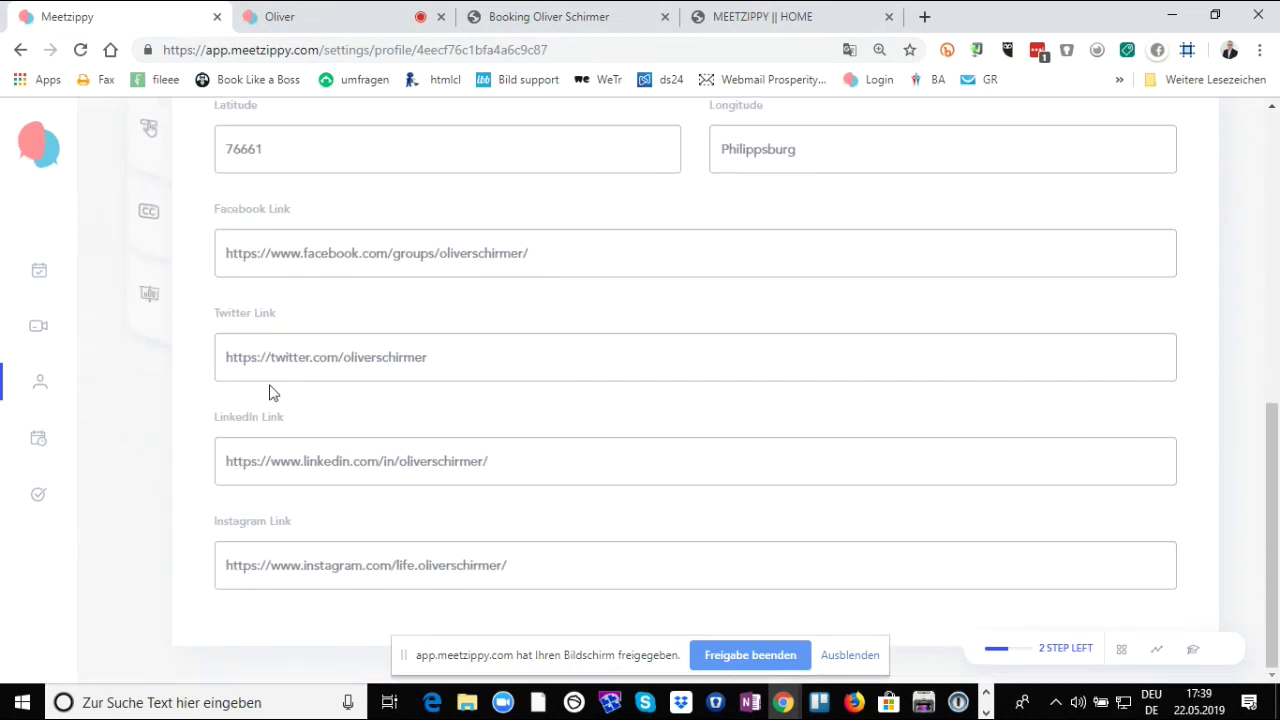
click(540, 18)
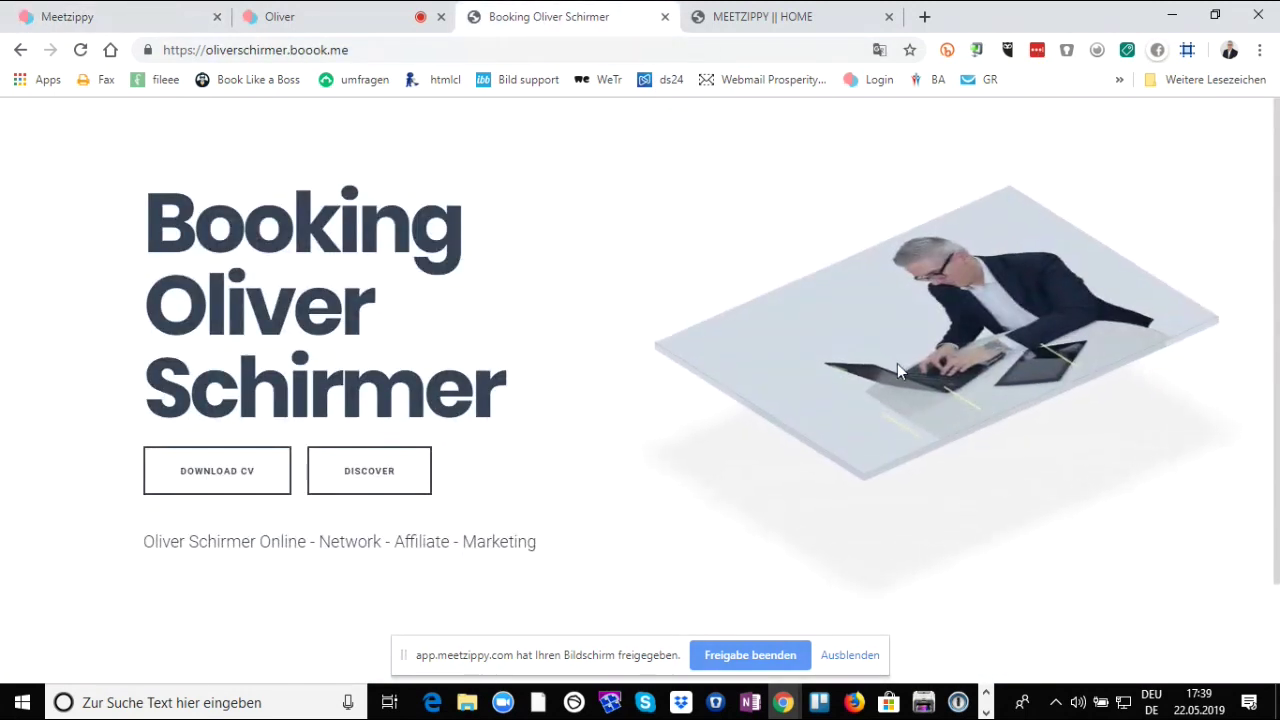
- View the Kontakt section of the public booking page, including the social links, contact details and message form
scroll(940, 336, down, 2)
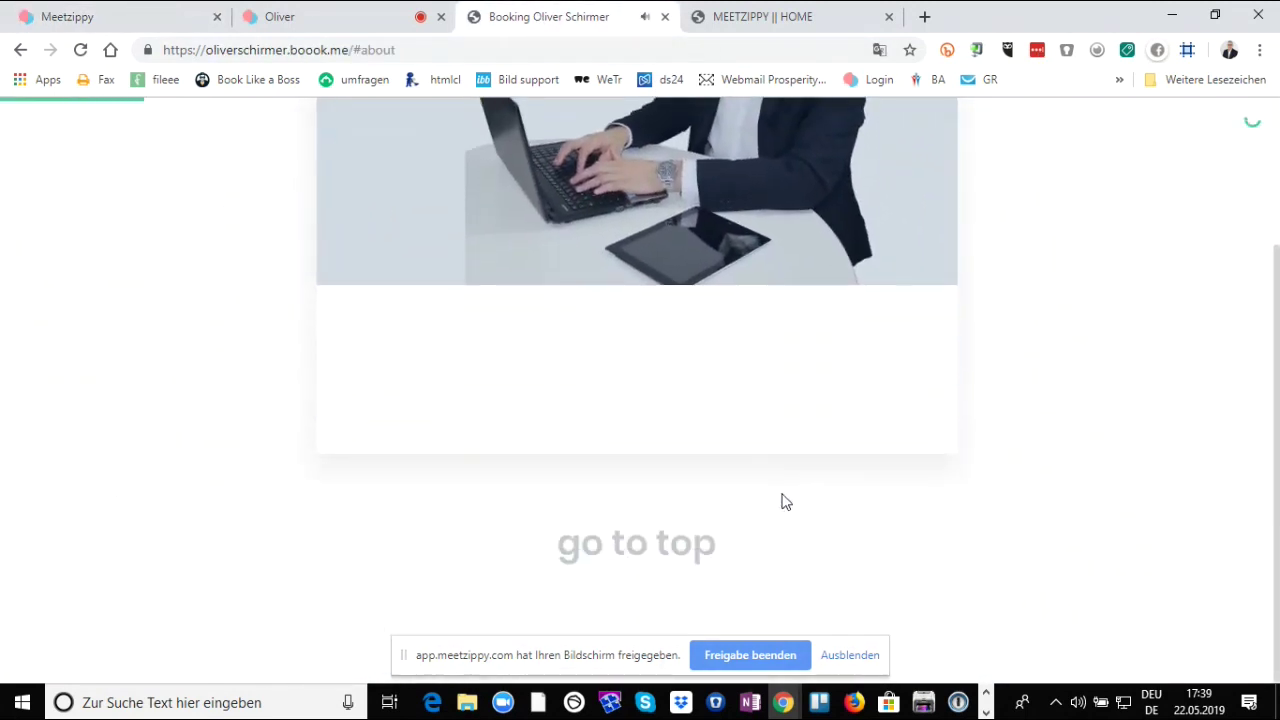
click(652, 252)
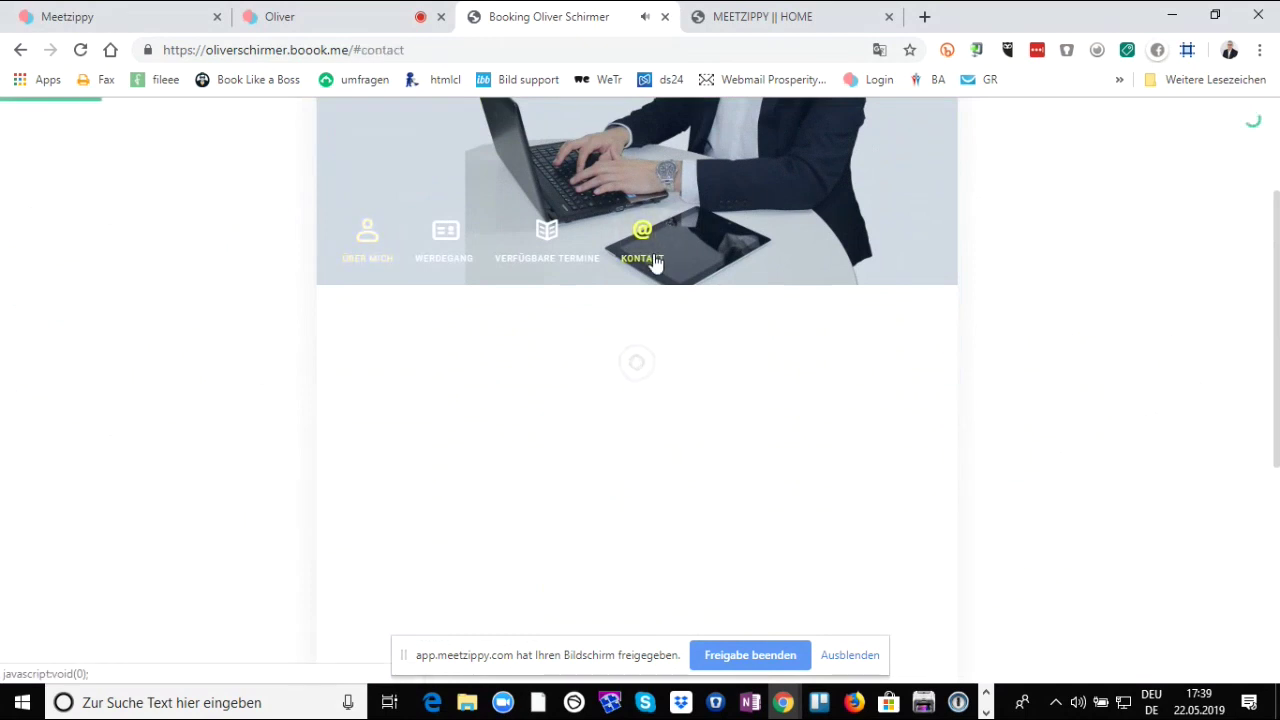
scroll(646, 309, down, 7)
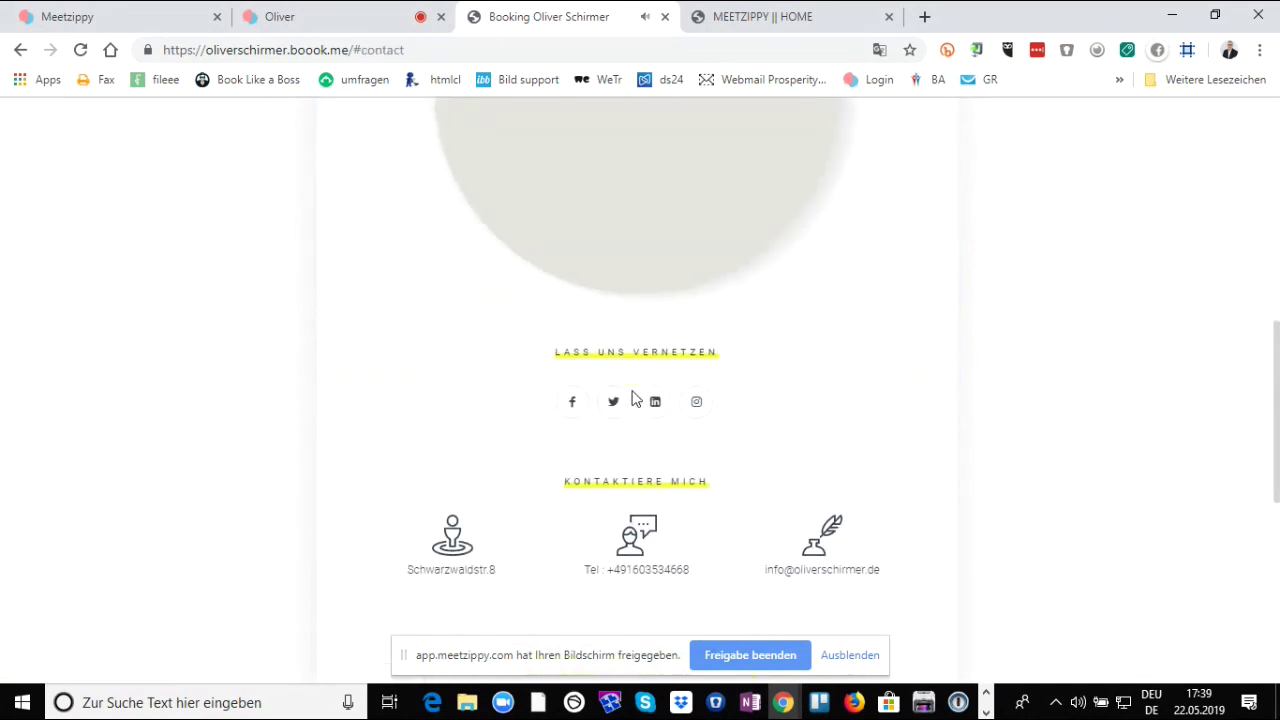
scroll(686, 589, down, 1)
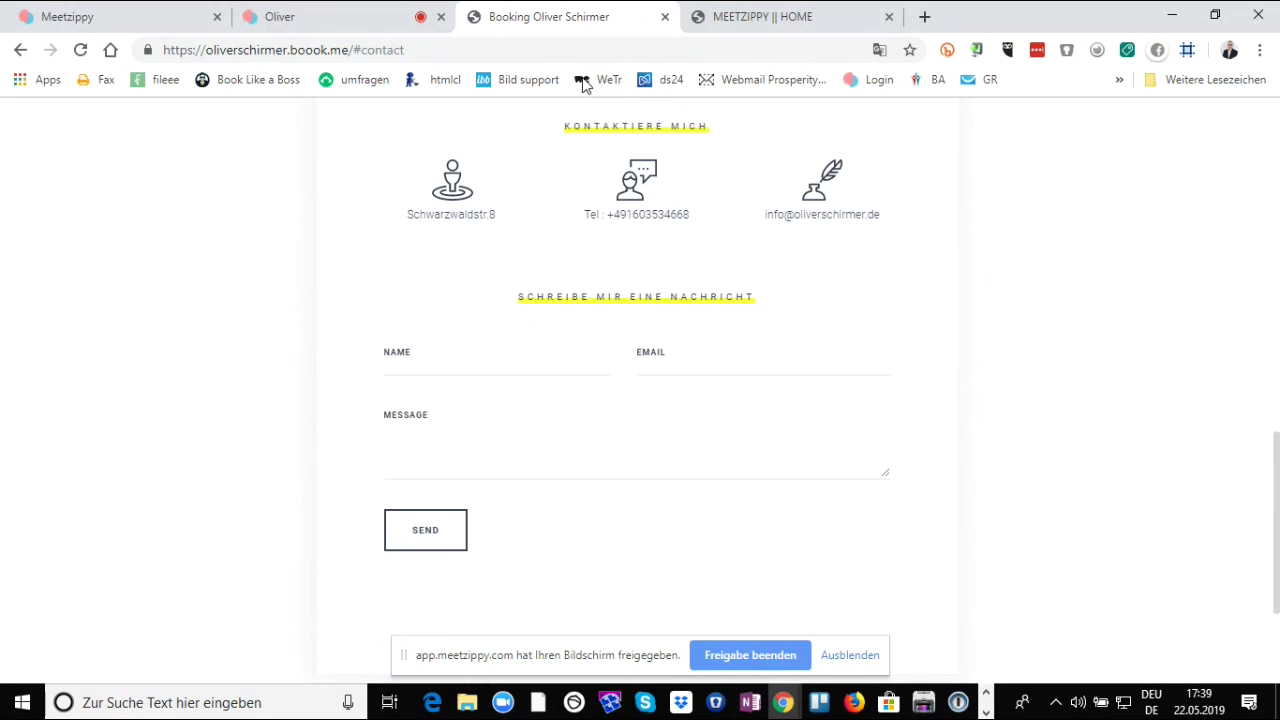
- Return to the profile settings, open the About Me section and expand Meine Services to review its logo, title and description
click(52, 18)
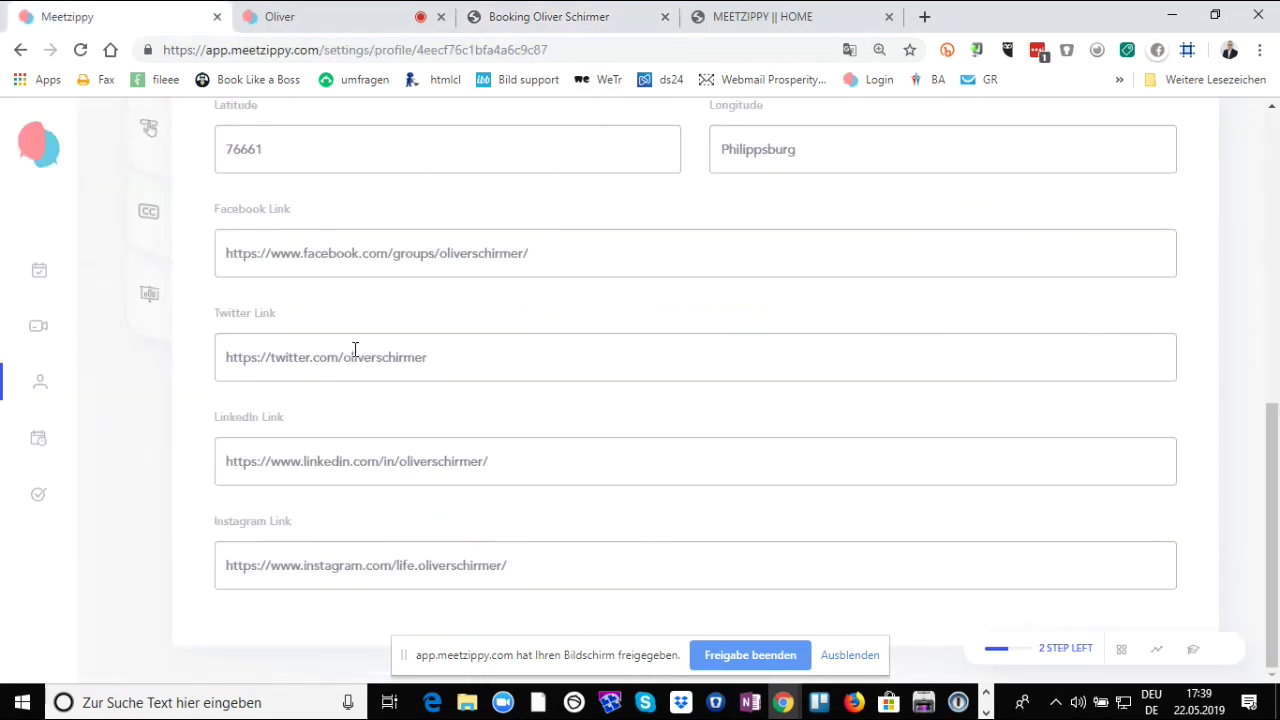
scroll(198, 270, up, 3)
click(149, 278)
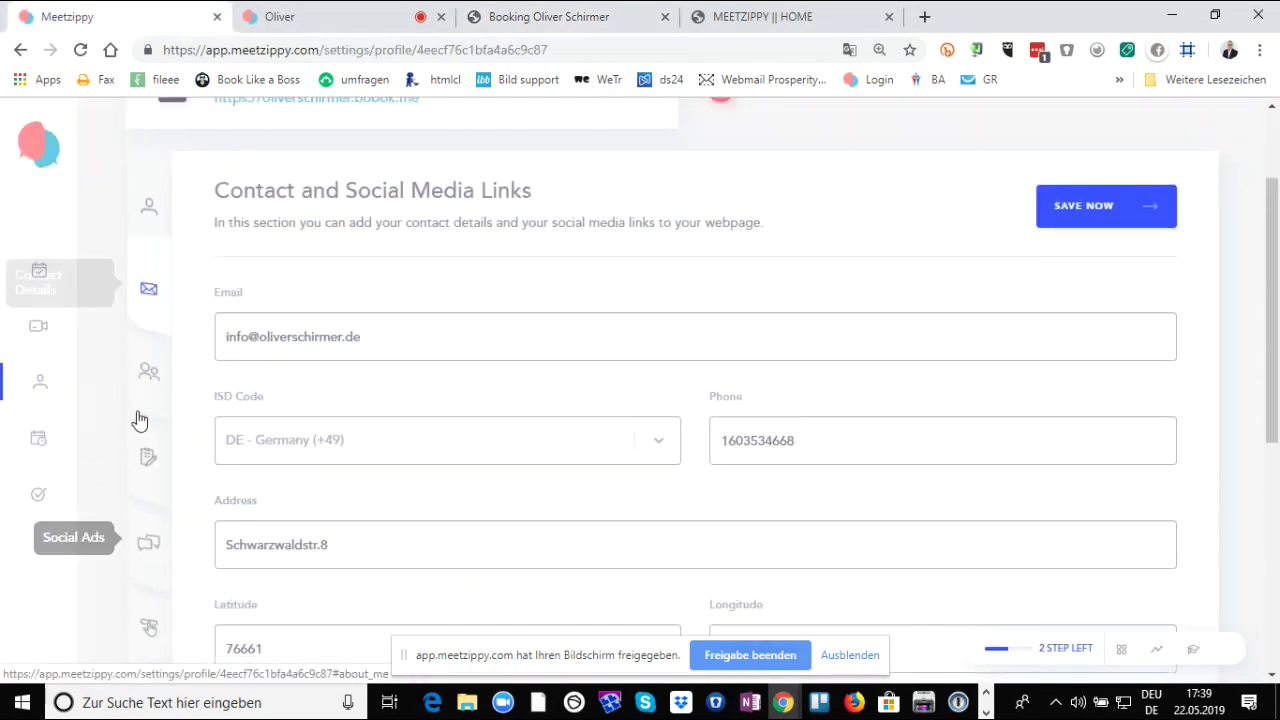
click(149, 373)
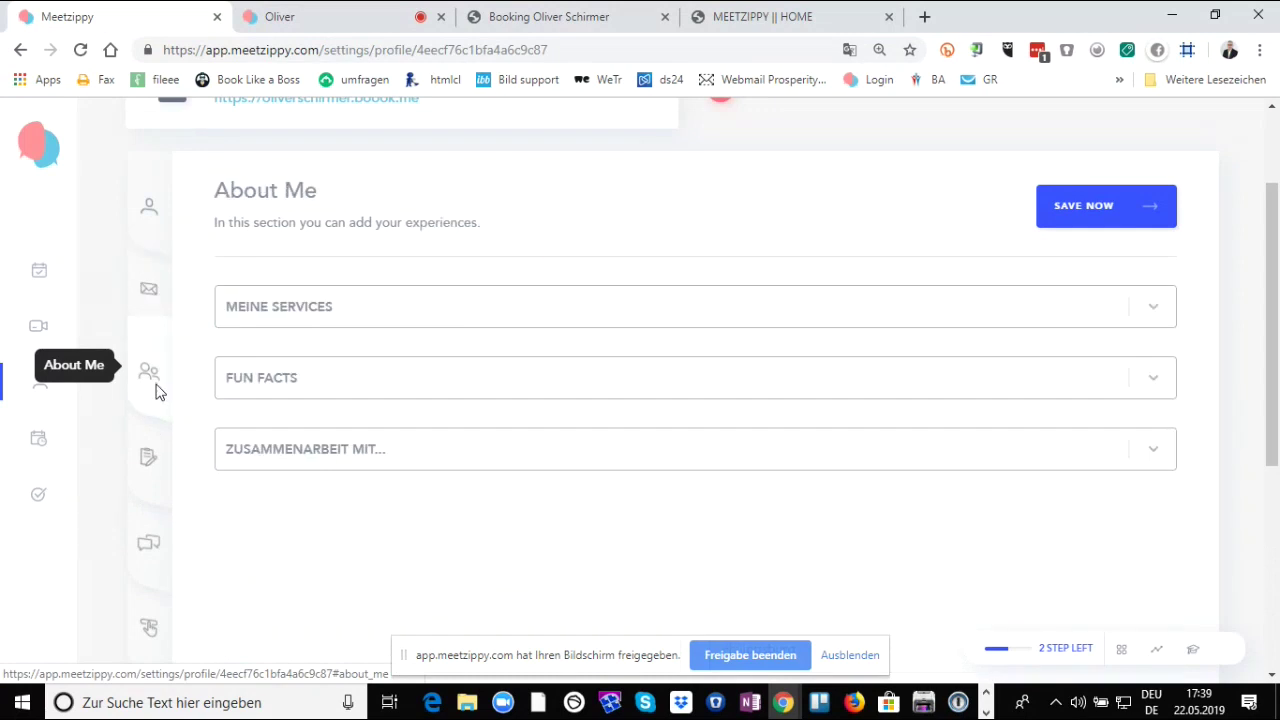
click(1154, 320)
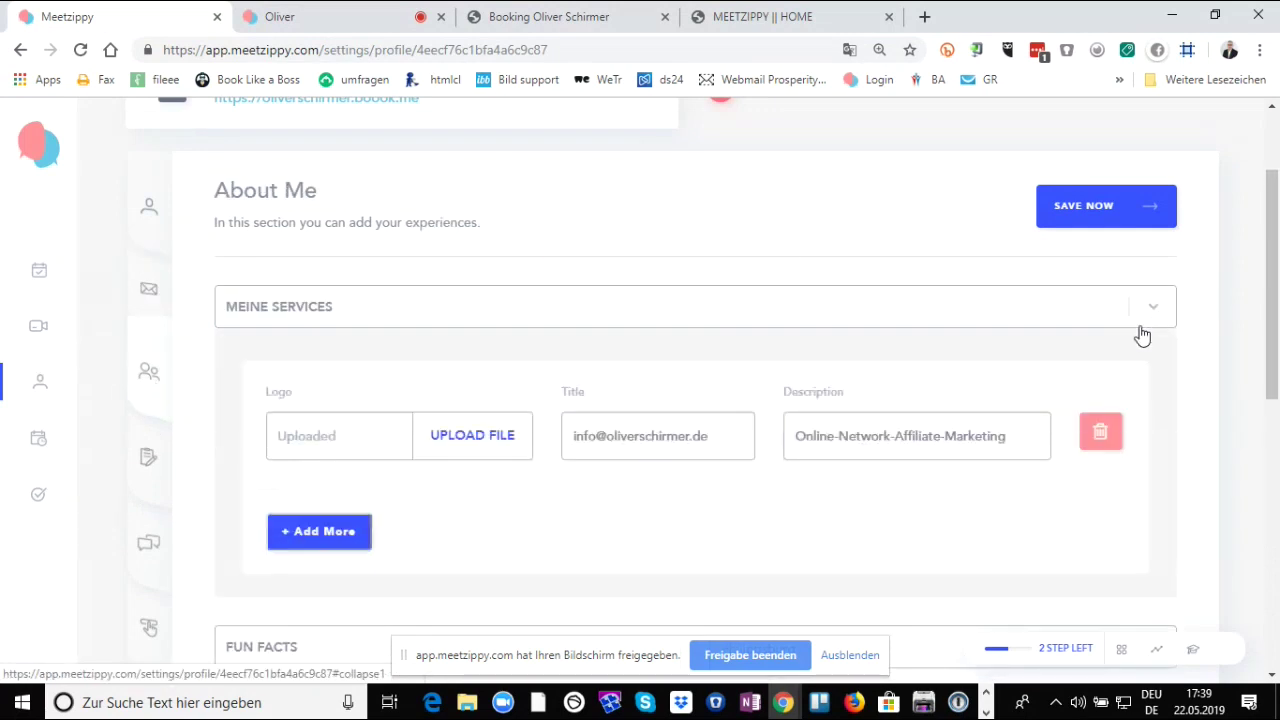
scroll(897, 423, down, 2)
- Compare the About Me settings with the Über Mich section on the public booking page
click(567, 18)
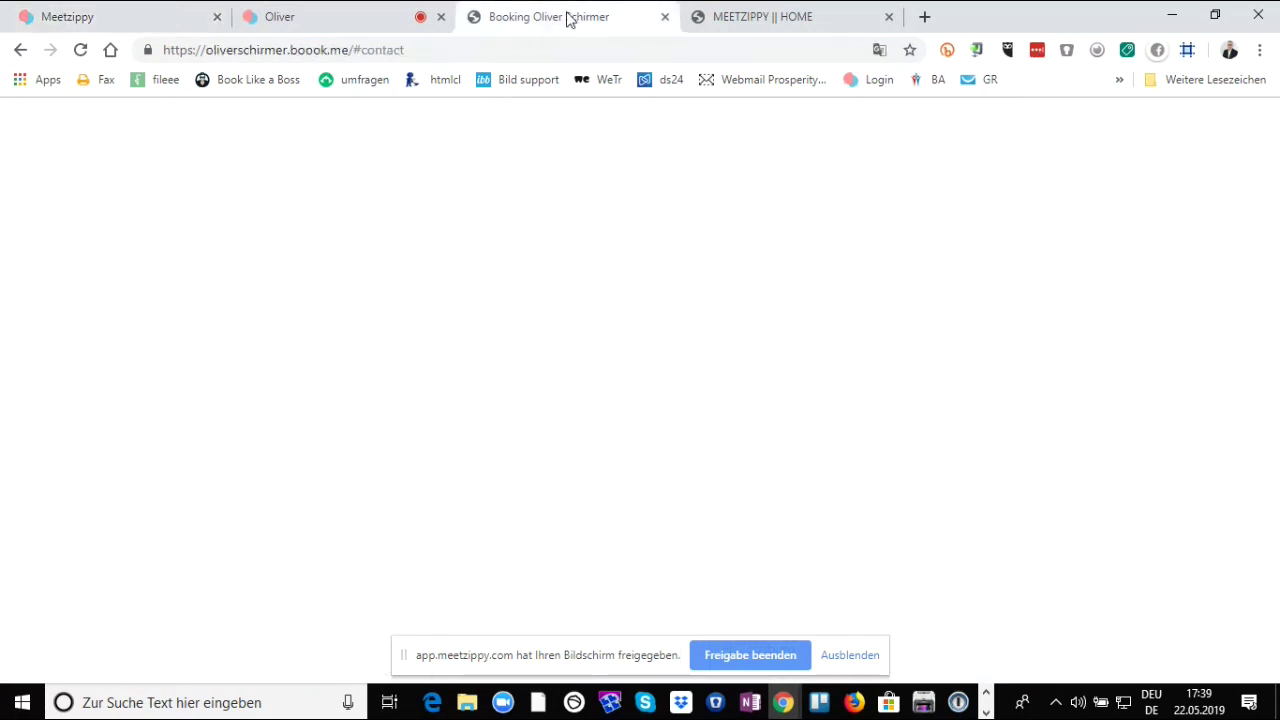
scroll(631, 317, up, 10)
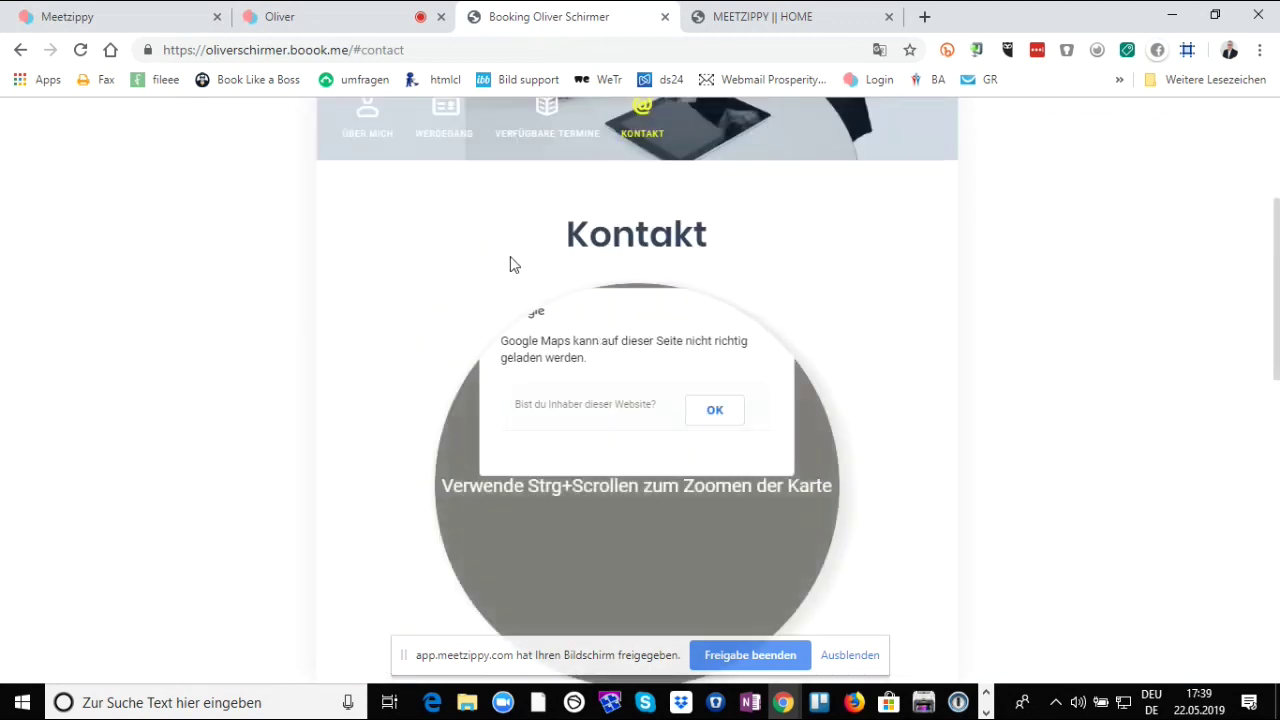
click(357, 135)
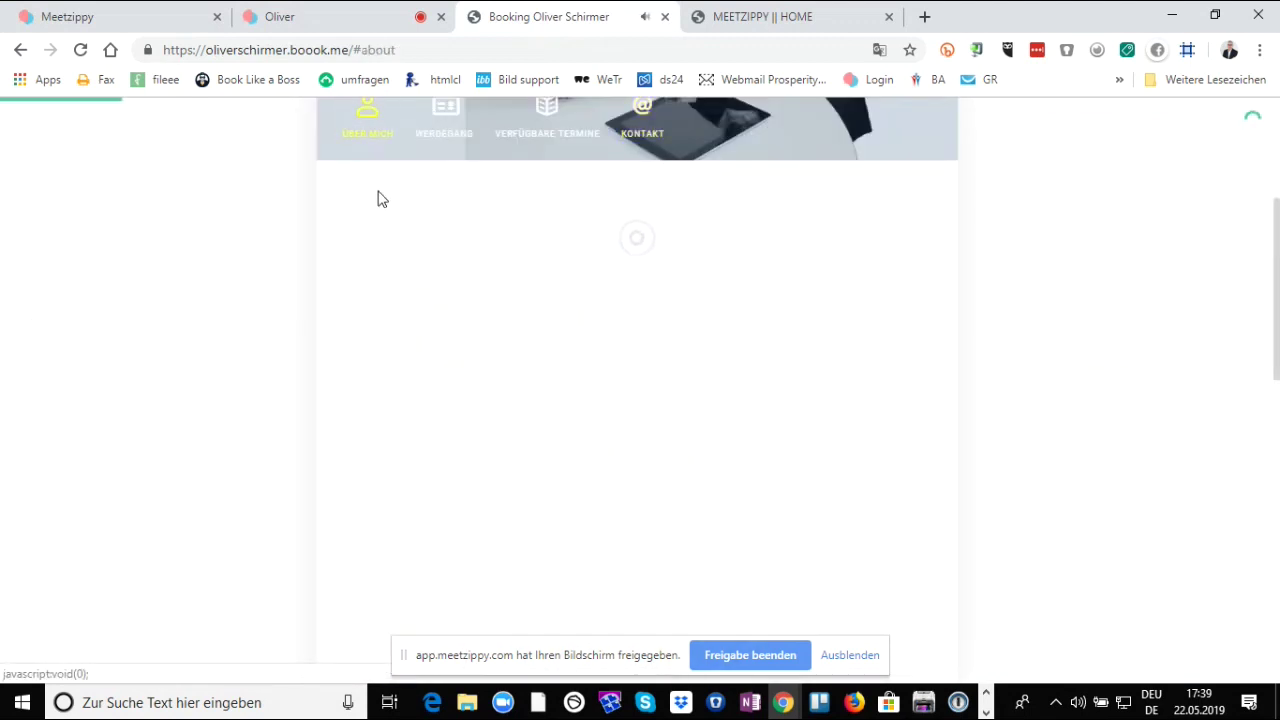
scroll(663, 306, down, 3)
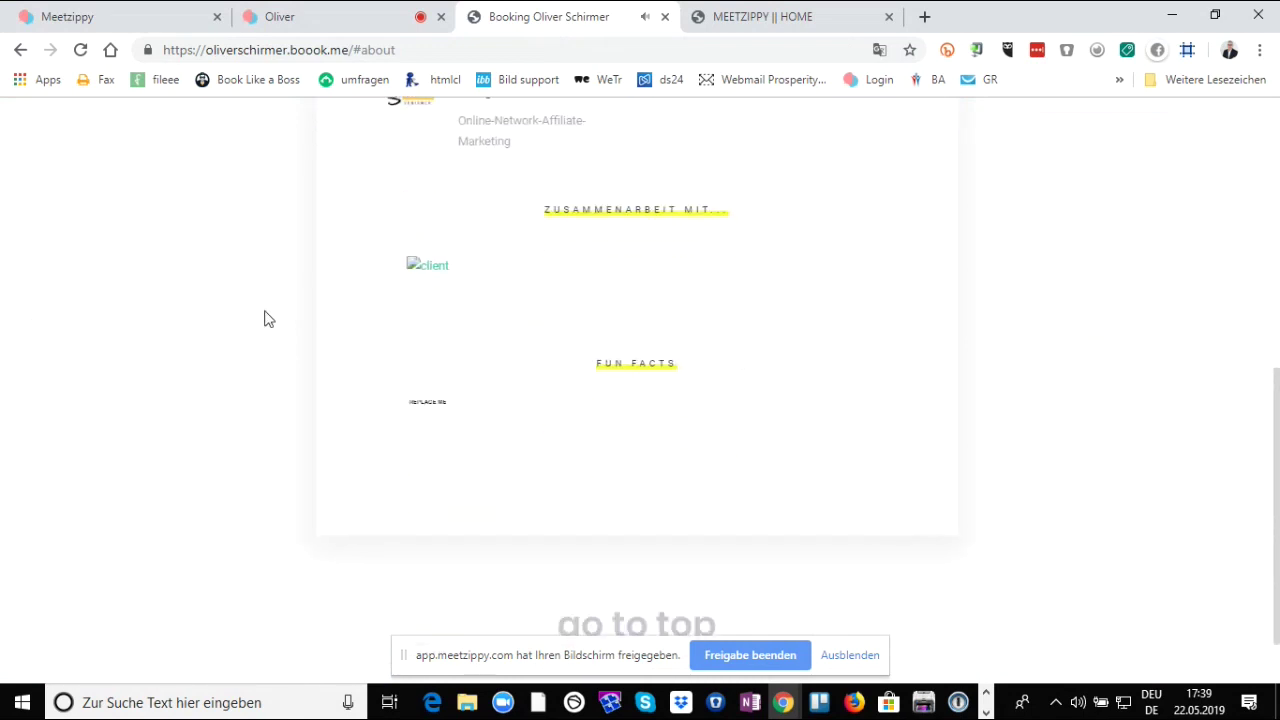
- Add another entry under Meine Services in the profile settings and delete it again
click(25, 15)
scroll(500, 340, down, 2)
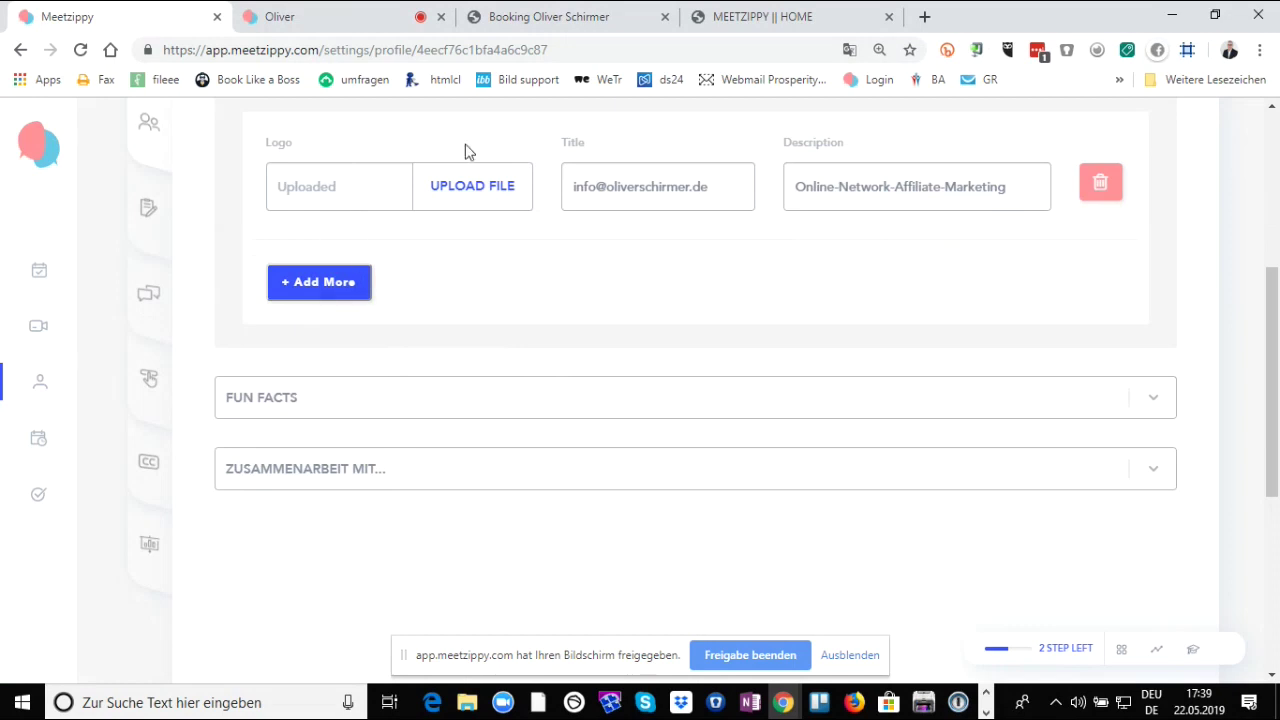
click(330, 283)
click(1116, 318)
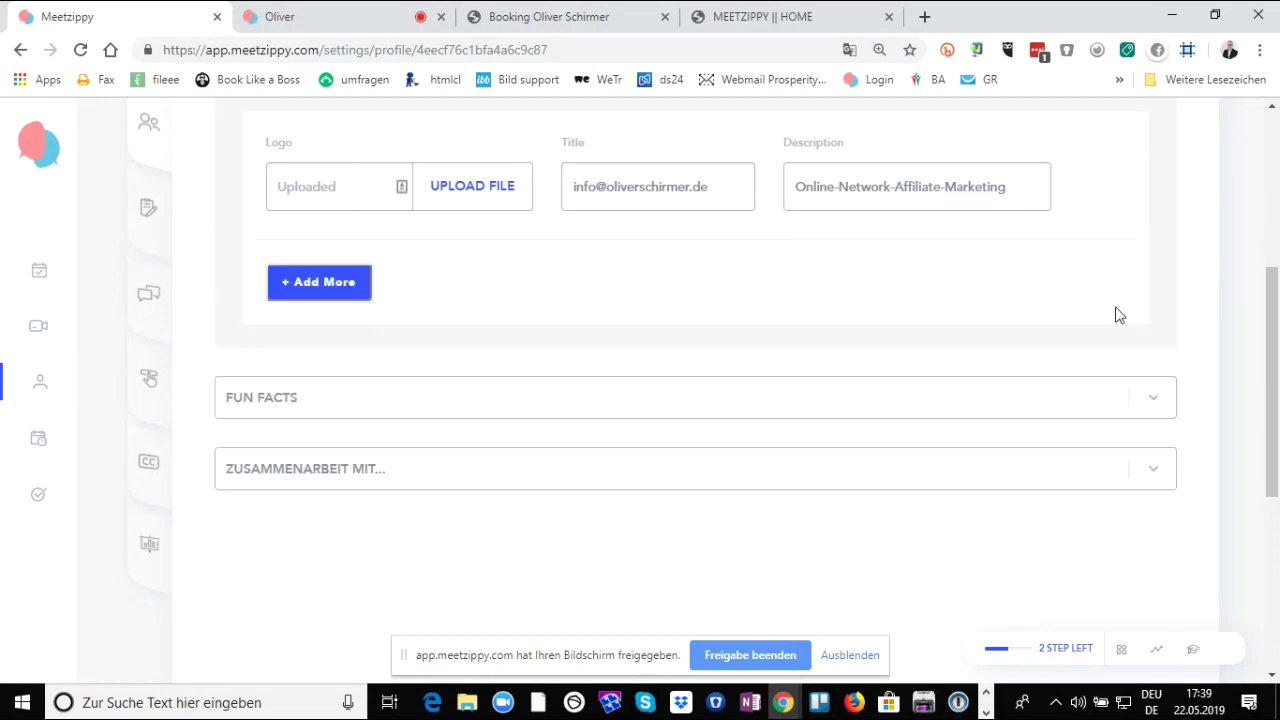
- Expand Fun Facts and Zusammenarbeit mit... in the About Me settings, and compare the service, fun fact and partner entries with the public page
click(557, 15)
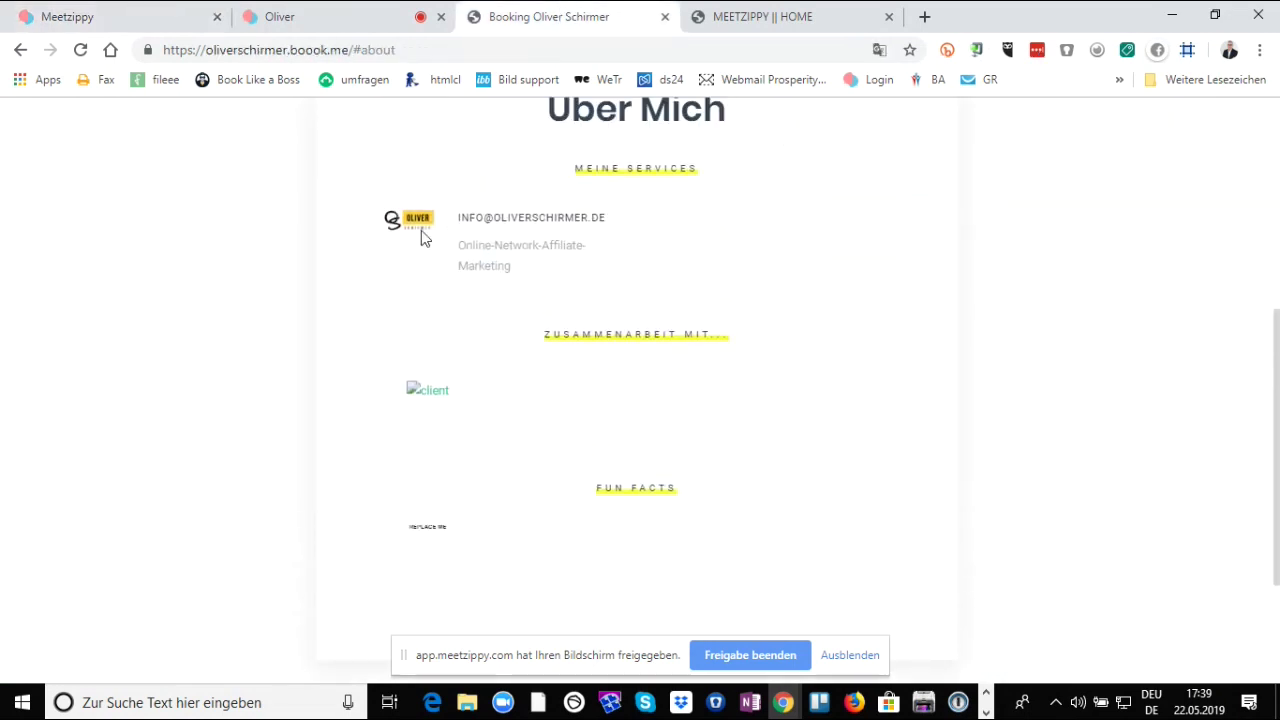
click(123, 12)
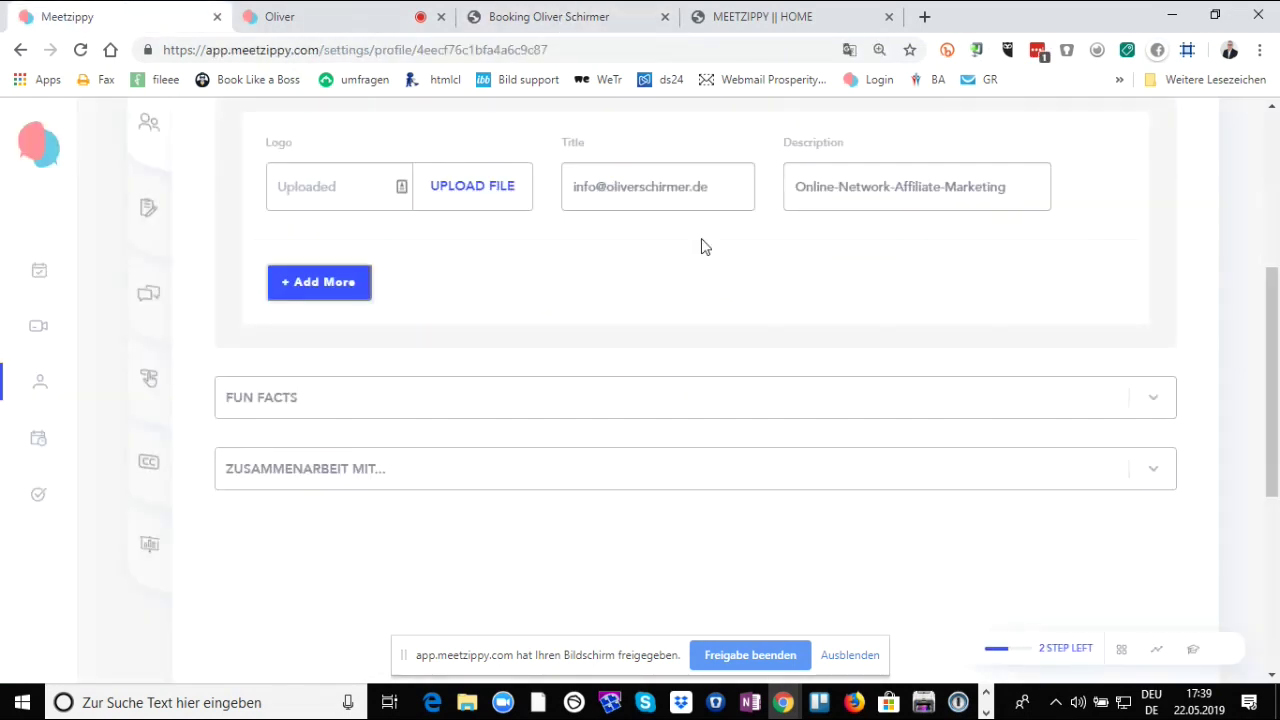
click(1155, 393)
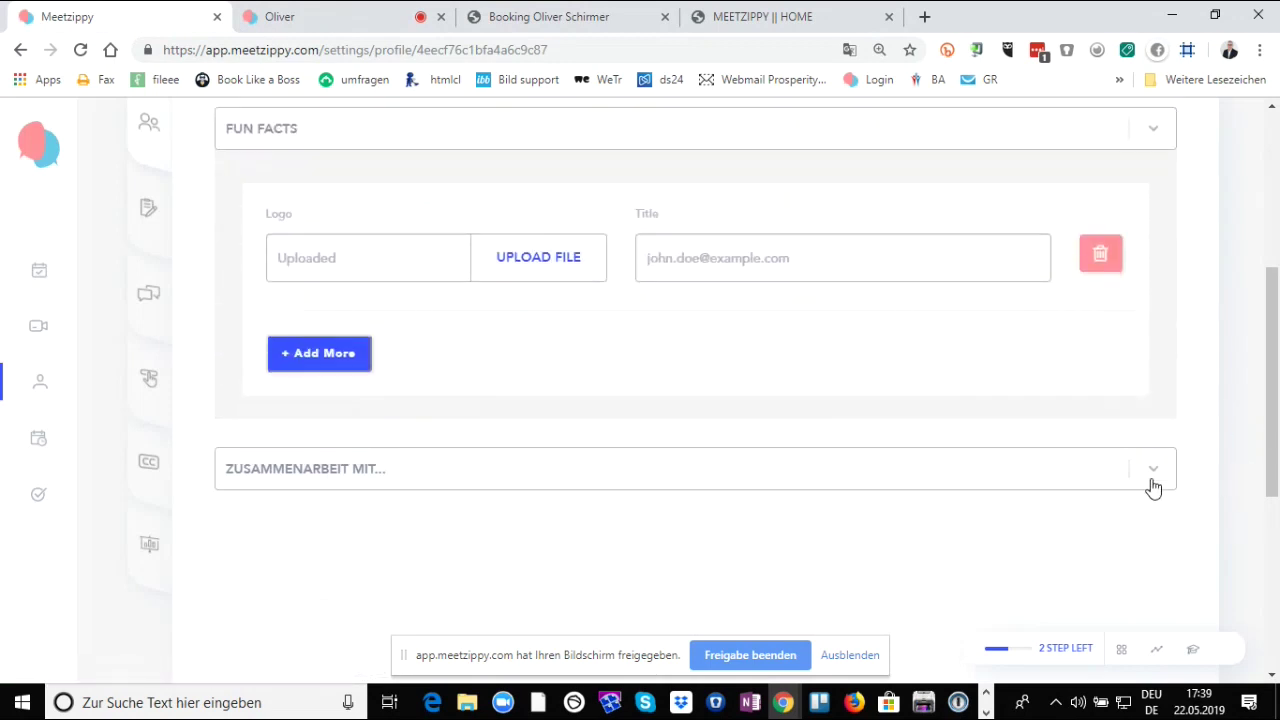
click(1175, 471)
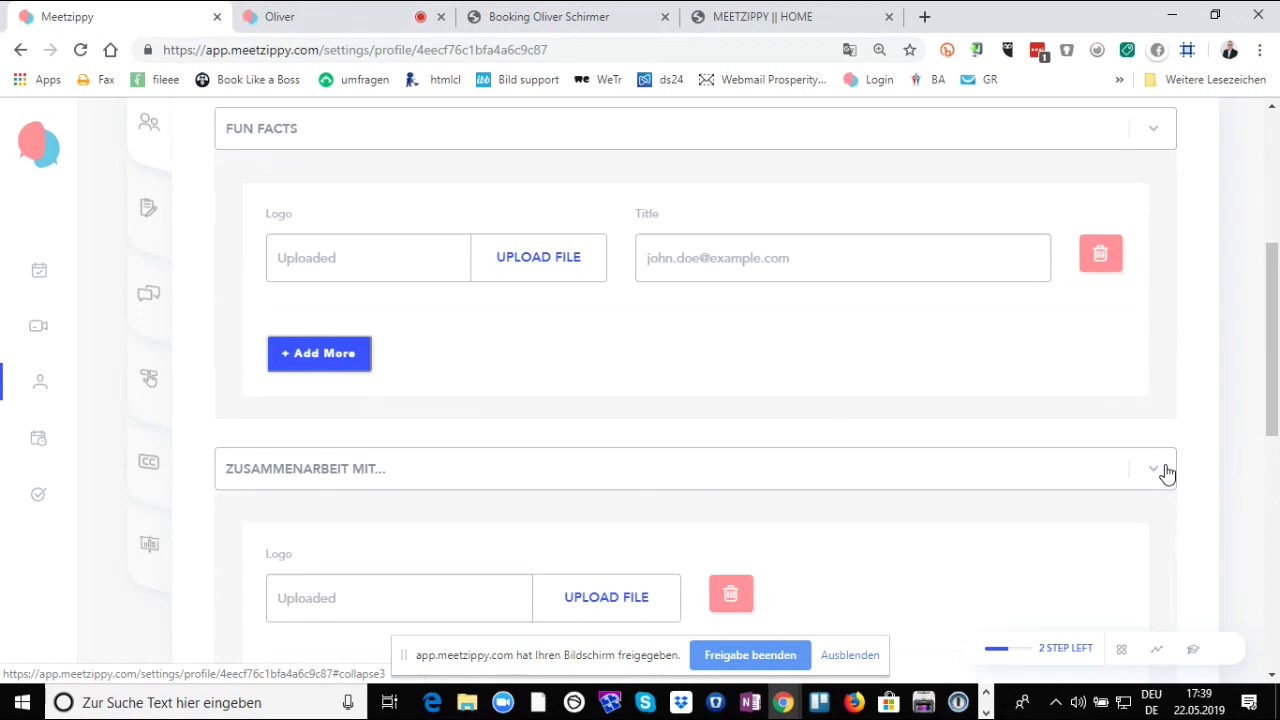
click(550, 28)
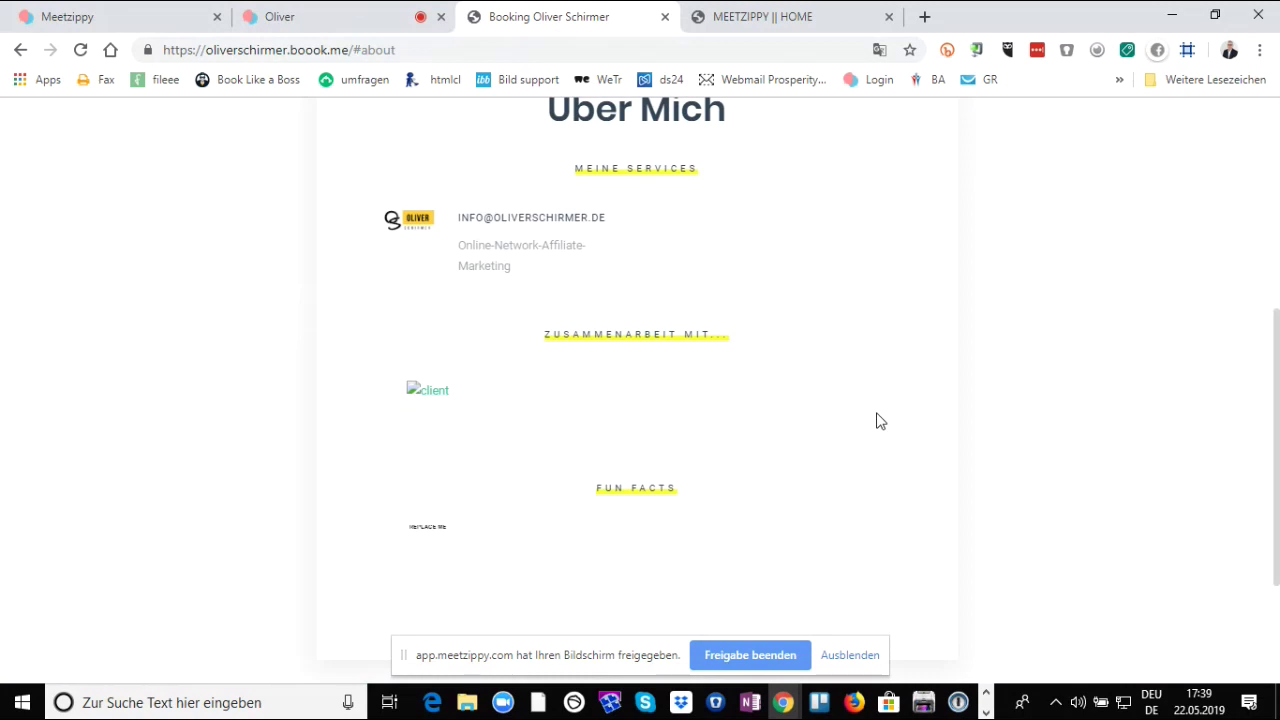
- Open the Resume section of the profile settings, review the Testimonials fields and collapse them
click(69, 14)
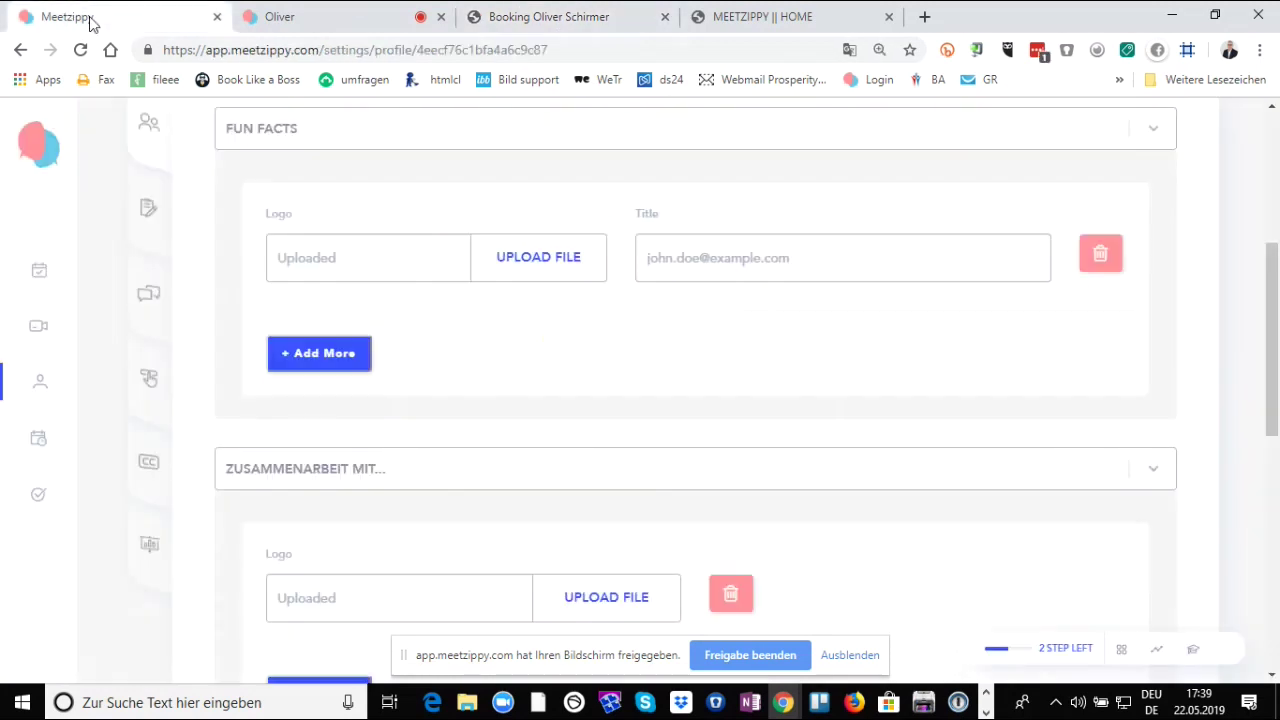
scroll(220, 285, up, 2)
click(151, 334)
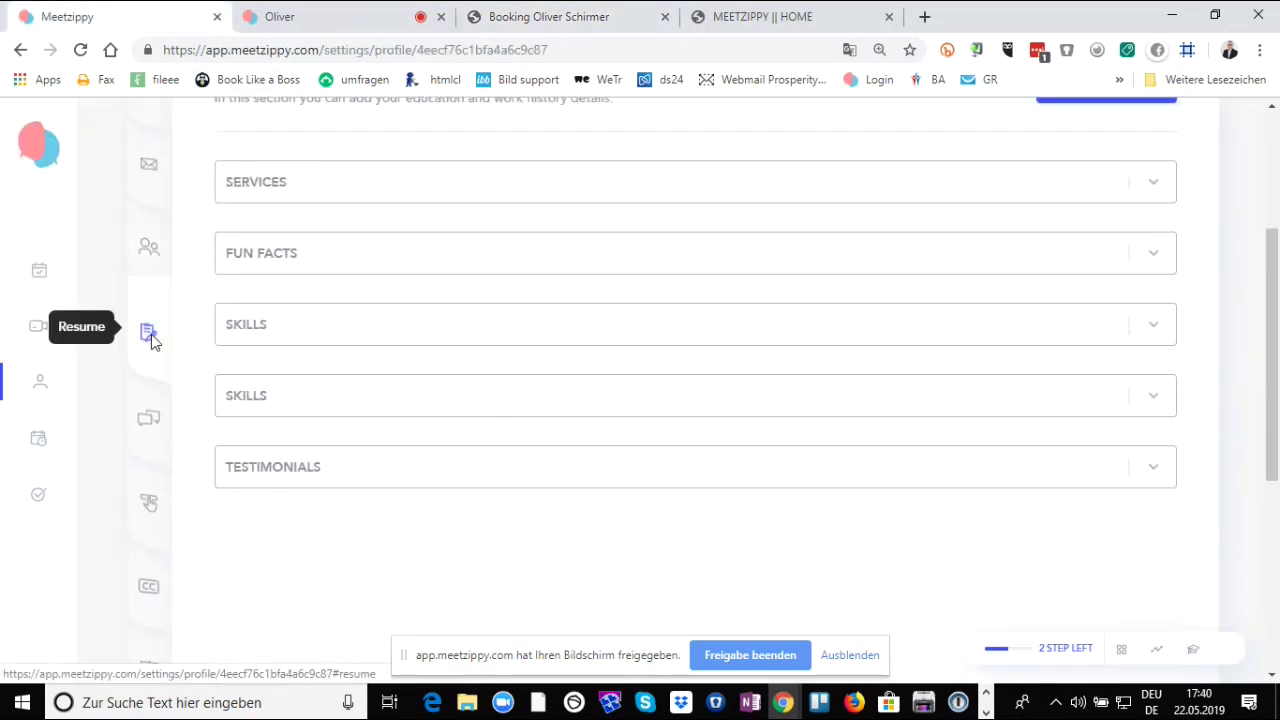
click(1152, 468)
scroll(900, 495, down, 1)
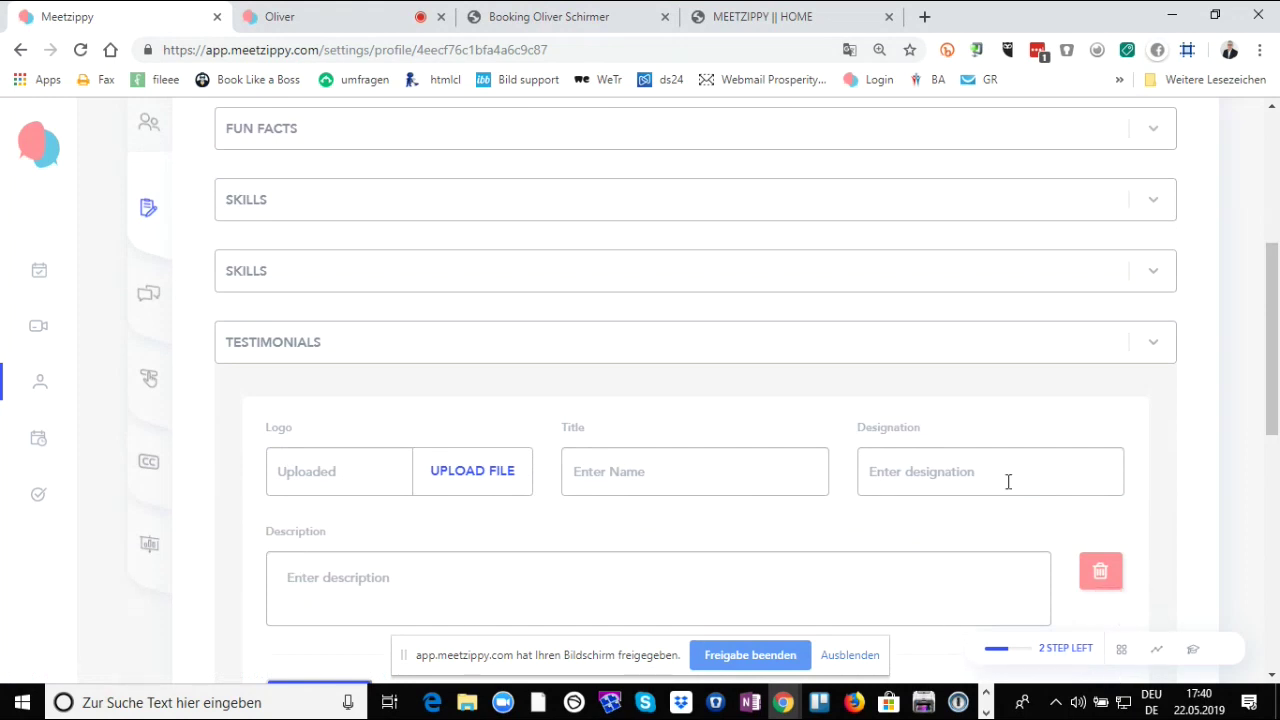
click(1145, 346)
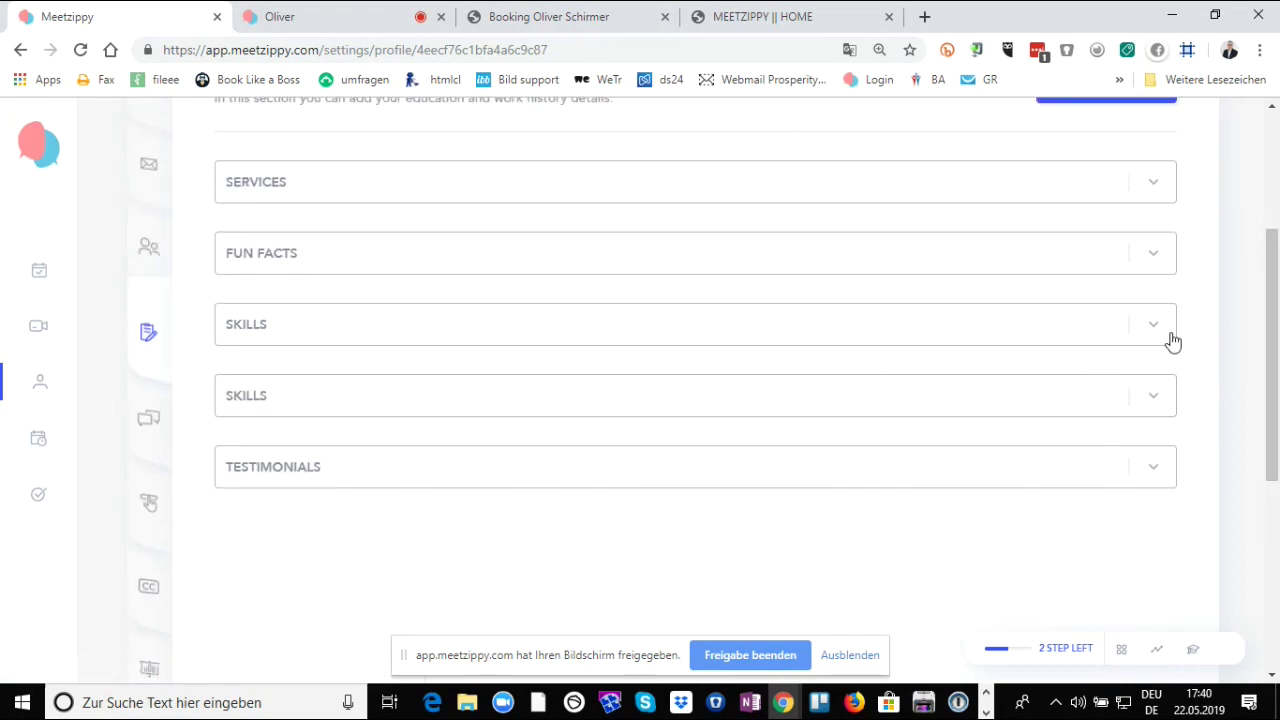
- Review the first Skills group and the Fun Facts fields in the Resume section, and expand Services to view its job entry
click(1163, 338)
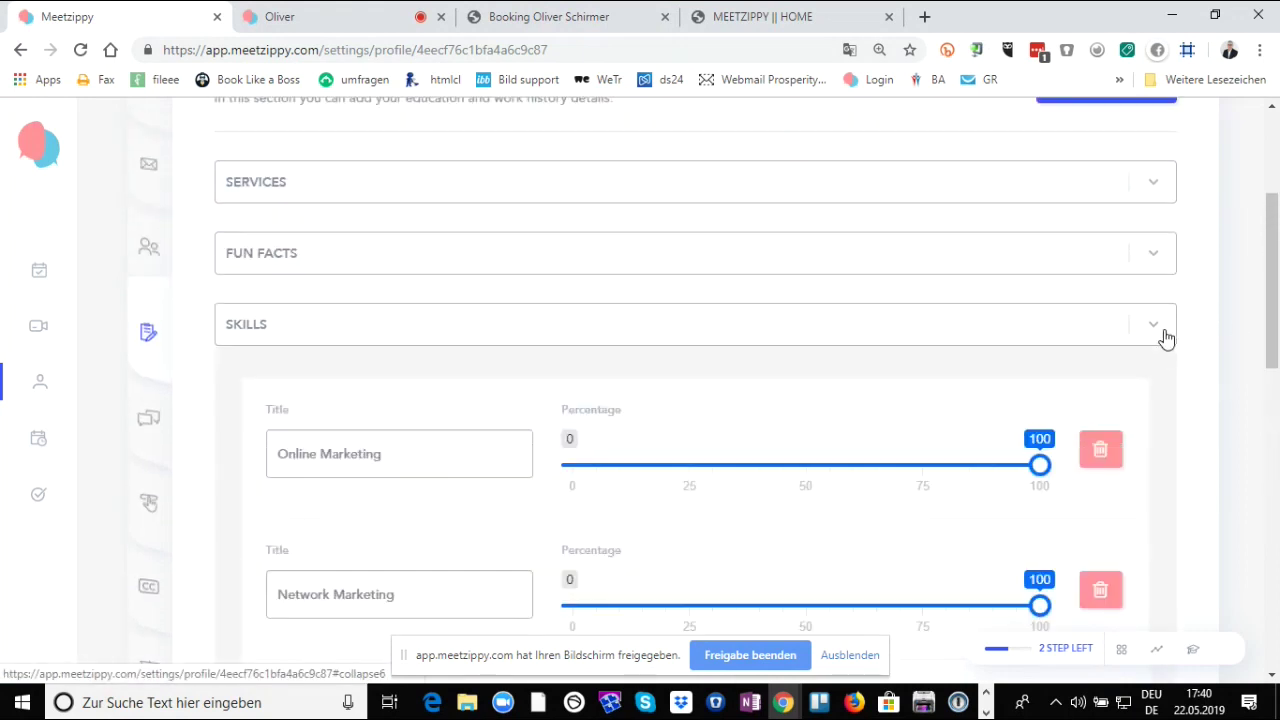
click(1165, 338)
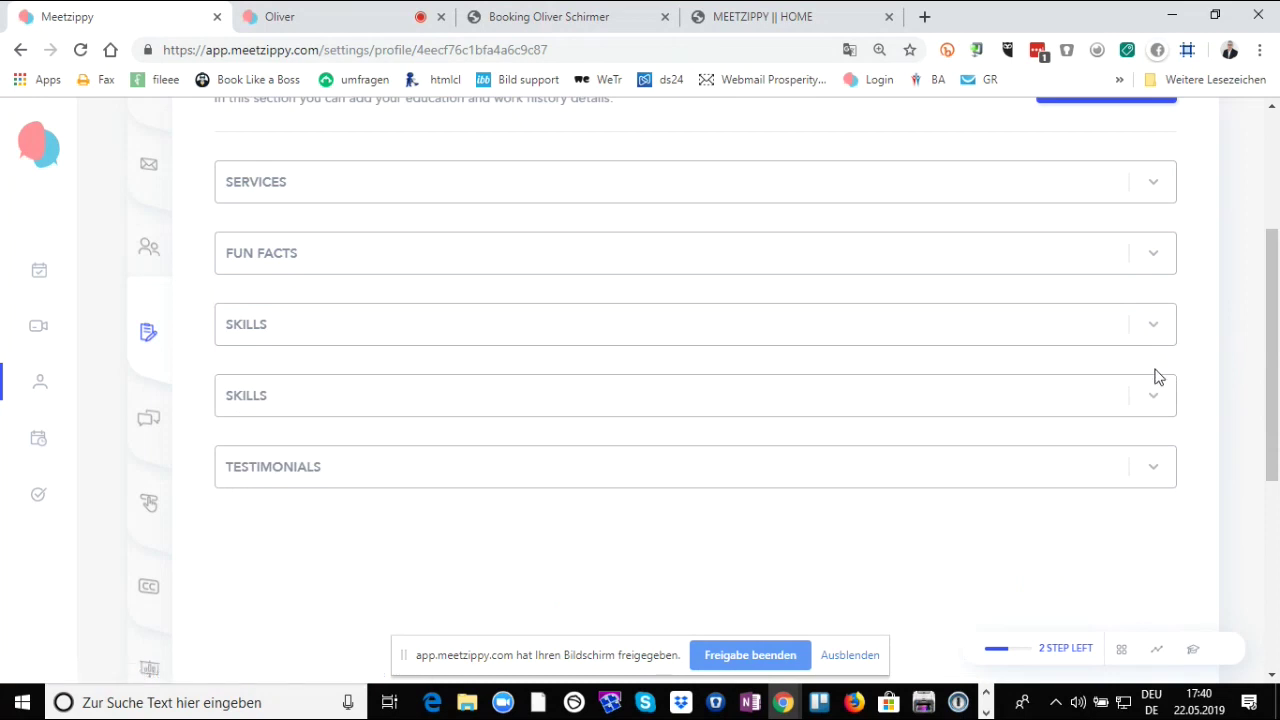
click(1150, 258)
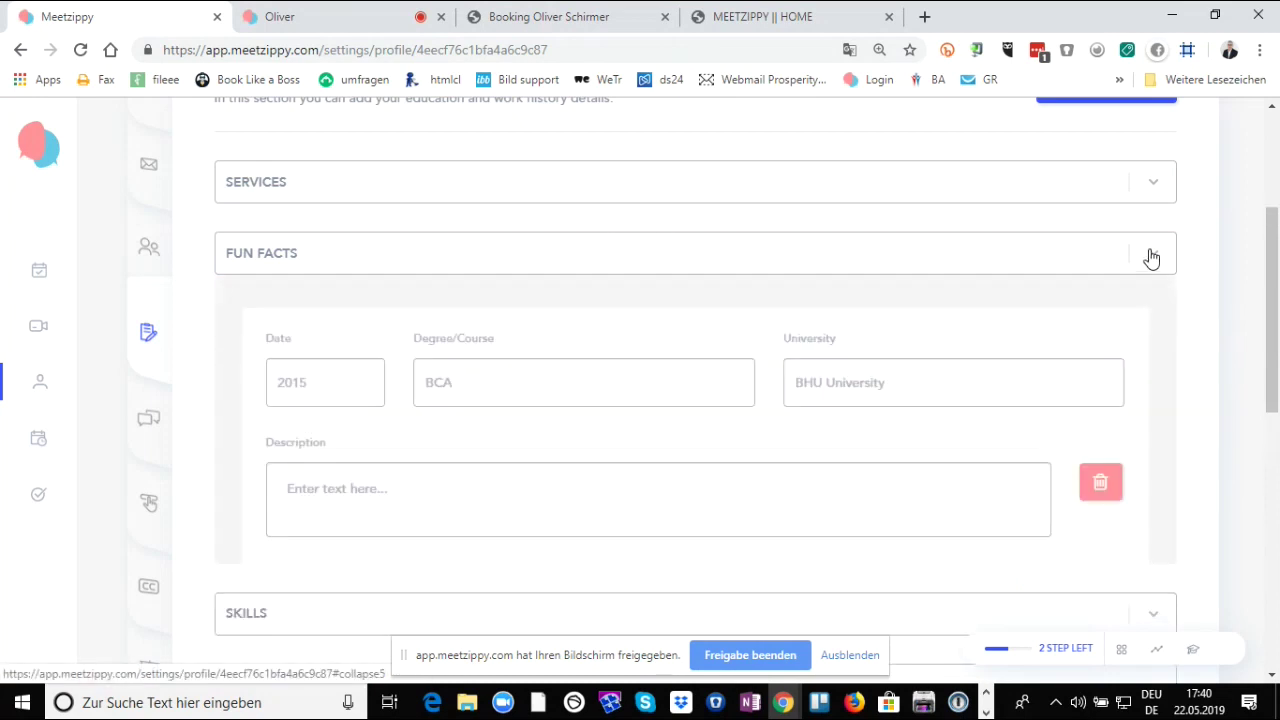
click(1150, 258)
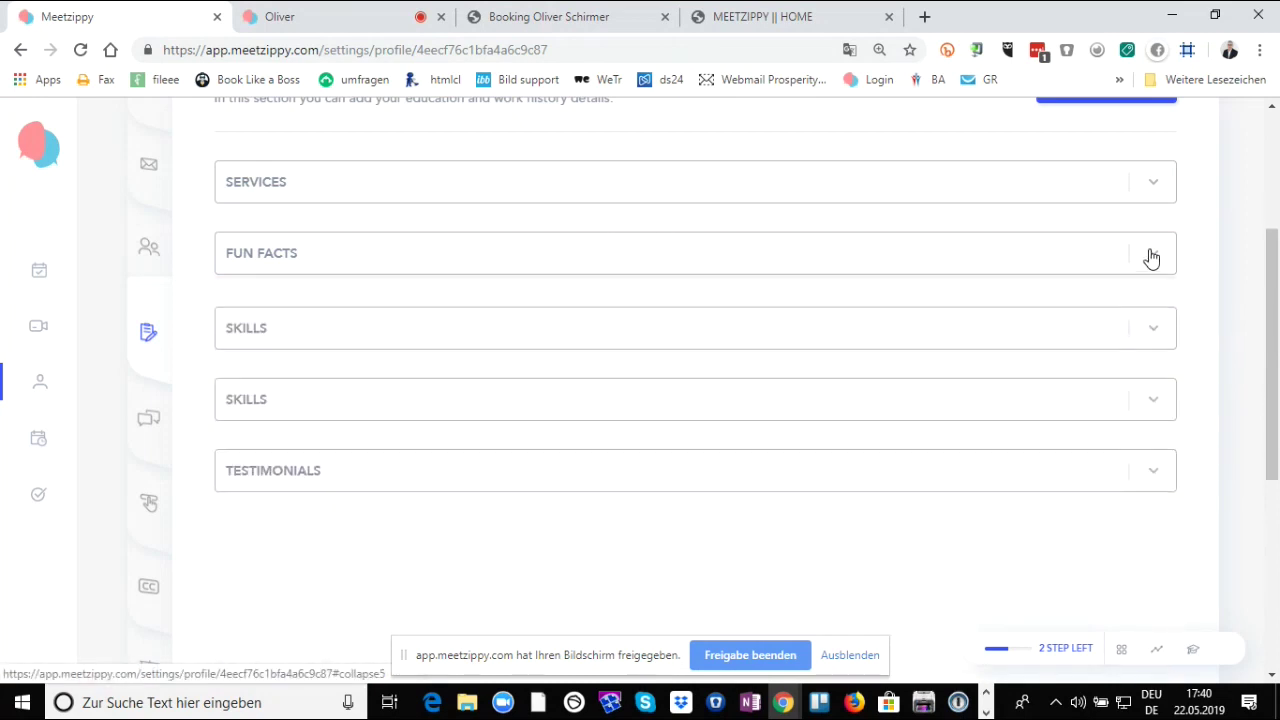
click(1170, 181)
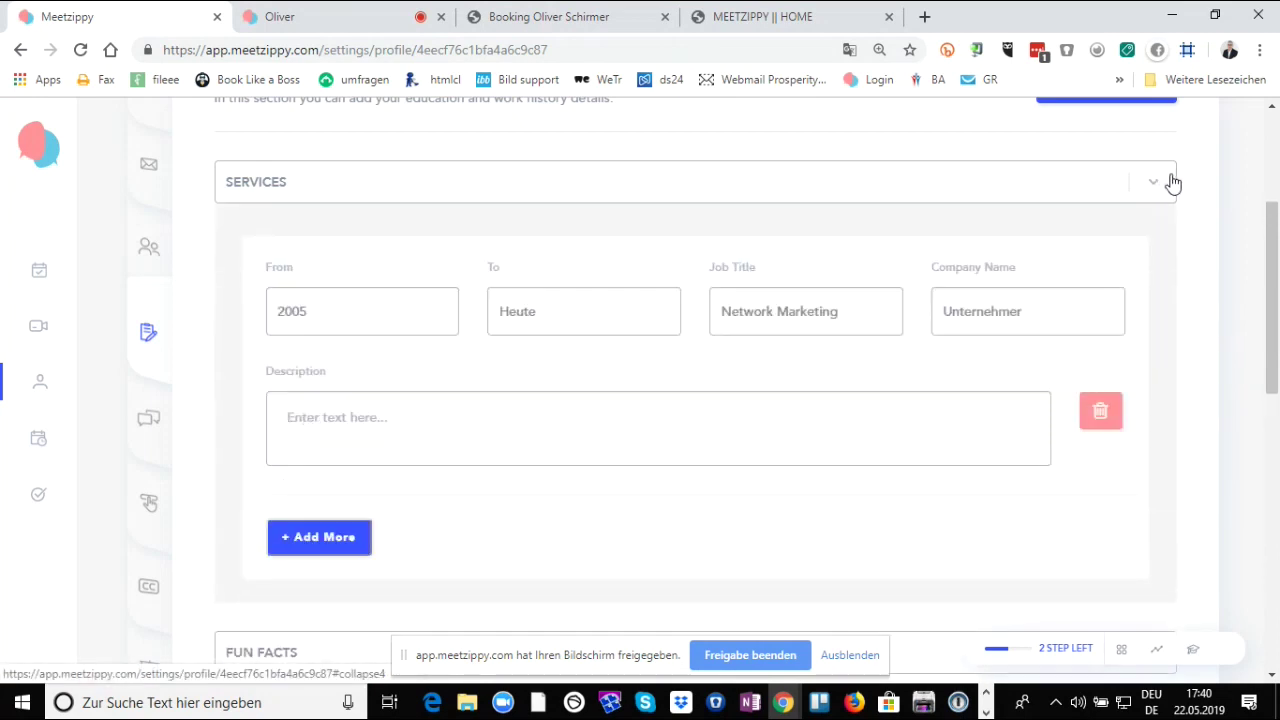
- Open Werdegang on the public booking page and examine its services, fun facts, skills and testimonials
click(545, 17)
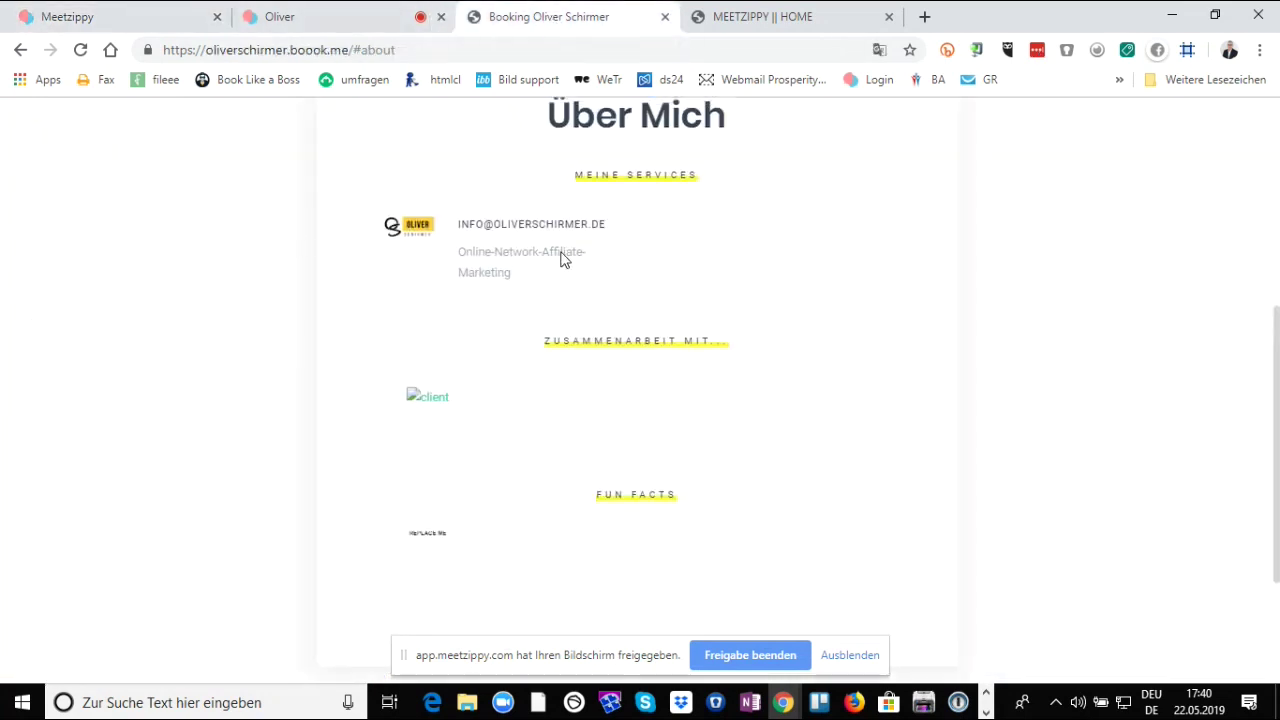
scroll(540, 290, up, 4)
click(444, 385)
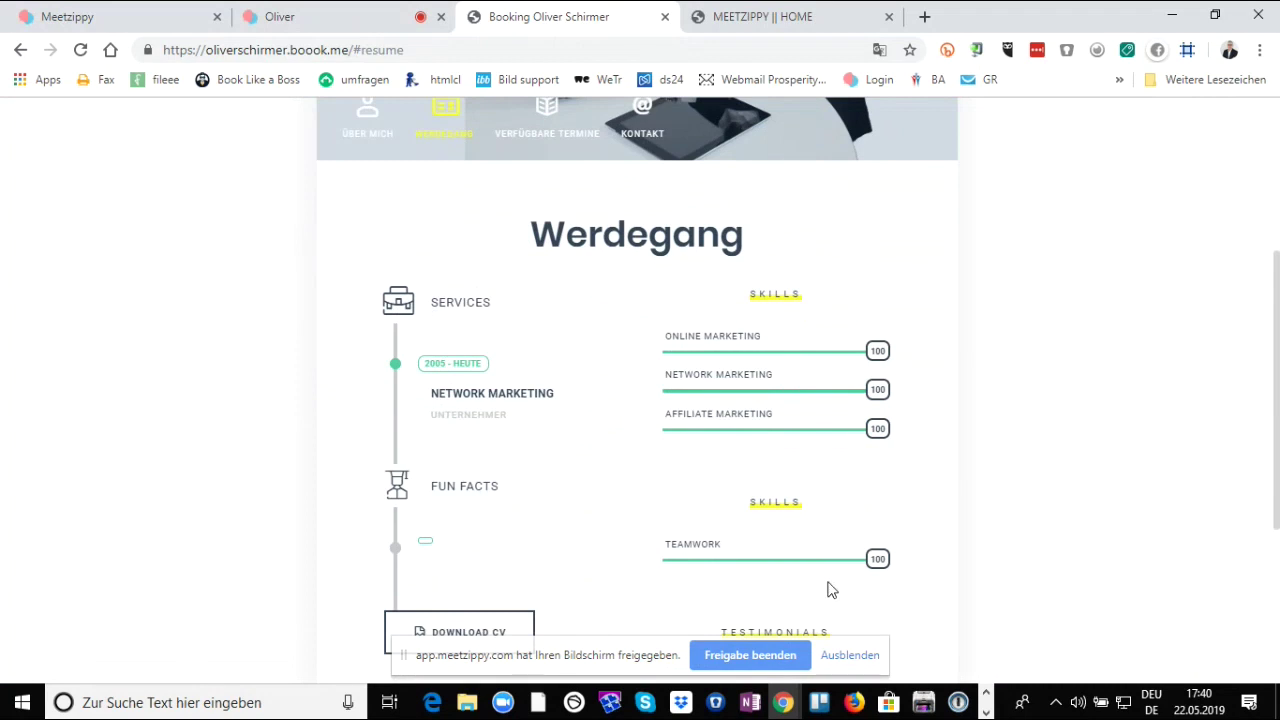
scroll(829, 589, down, 2)
scroll(829, 571, up, 2)
scroll(728, 334, up, 2)
scroll(711, 212, down, 4)
scroll(791, 431, up, 3)
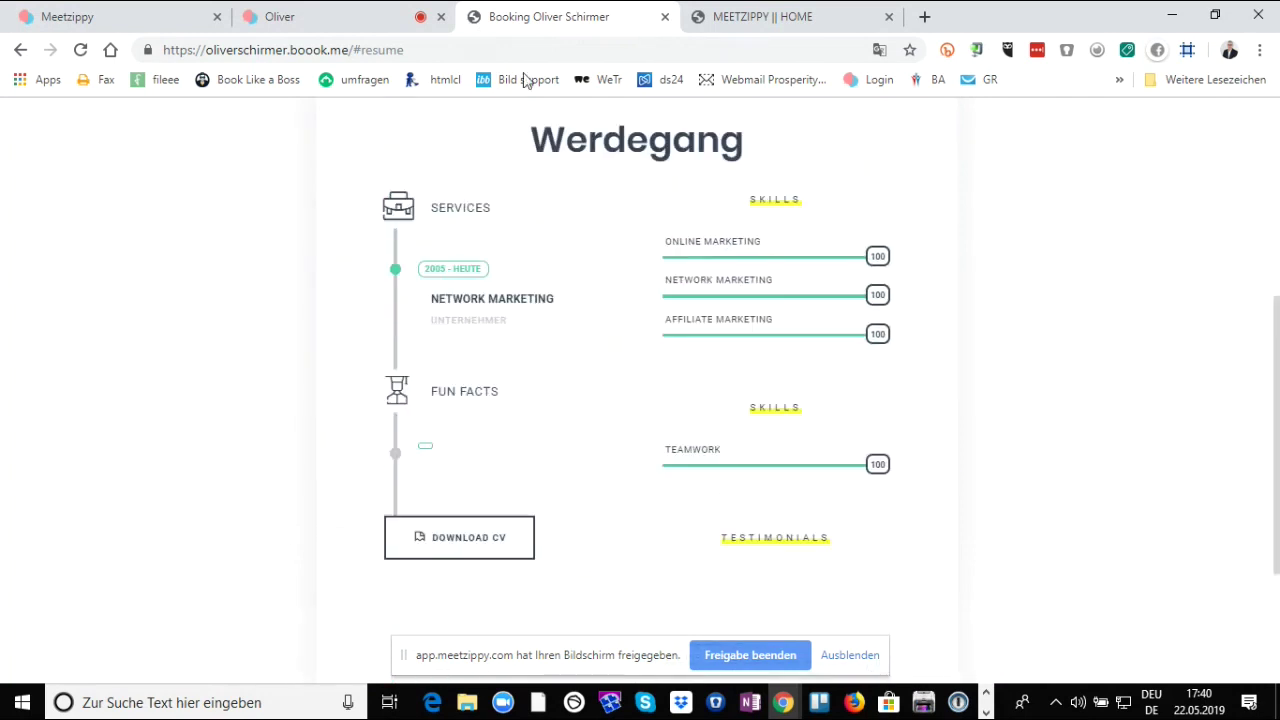
- Review the Social Ads image, title and description fields in the profile settings, and open the custom domain section
click(155, 16)
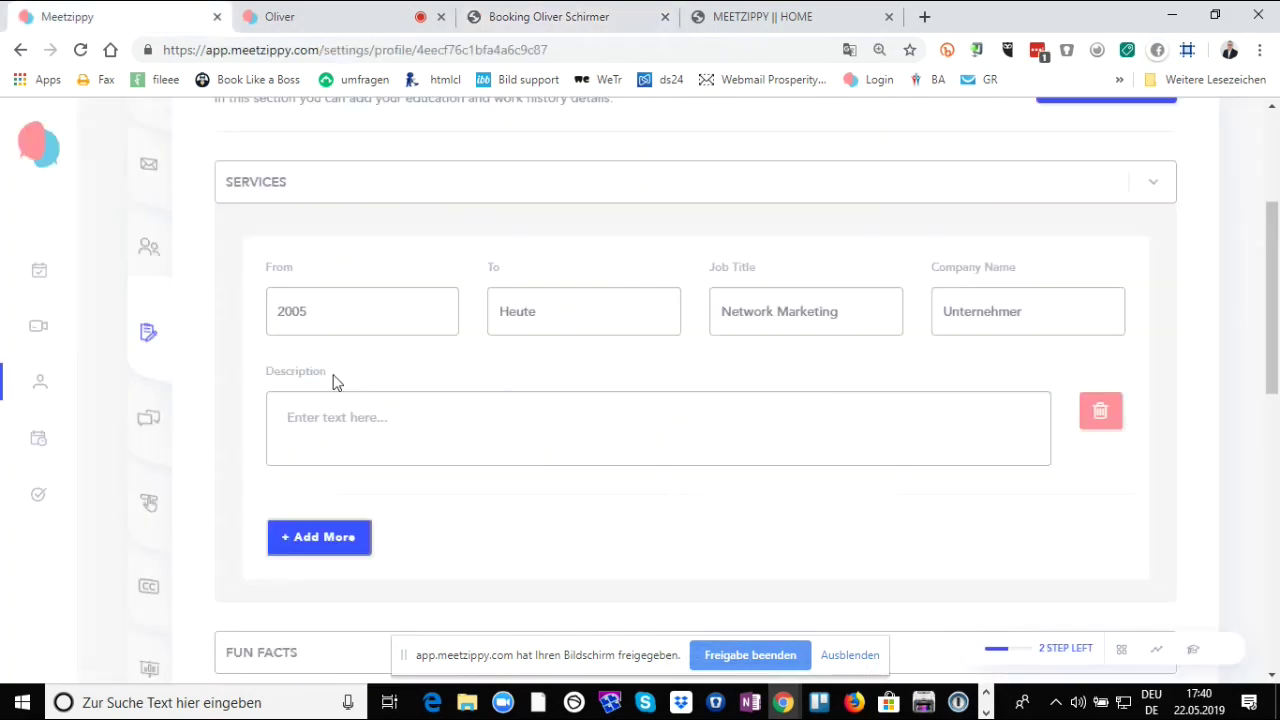
click(148, 419)
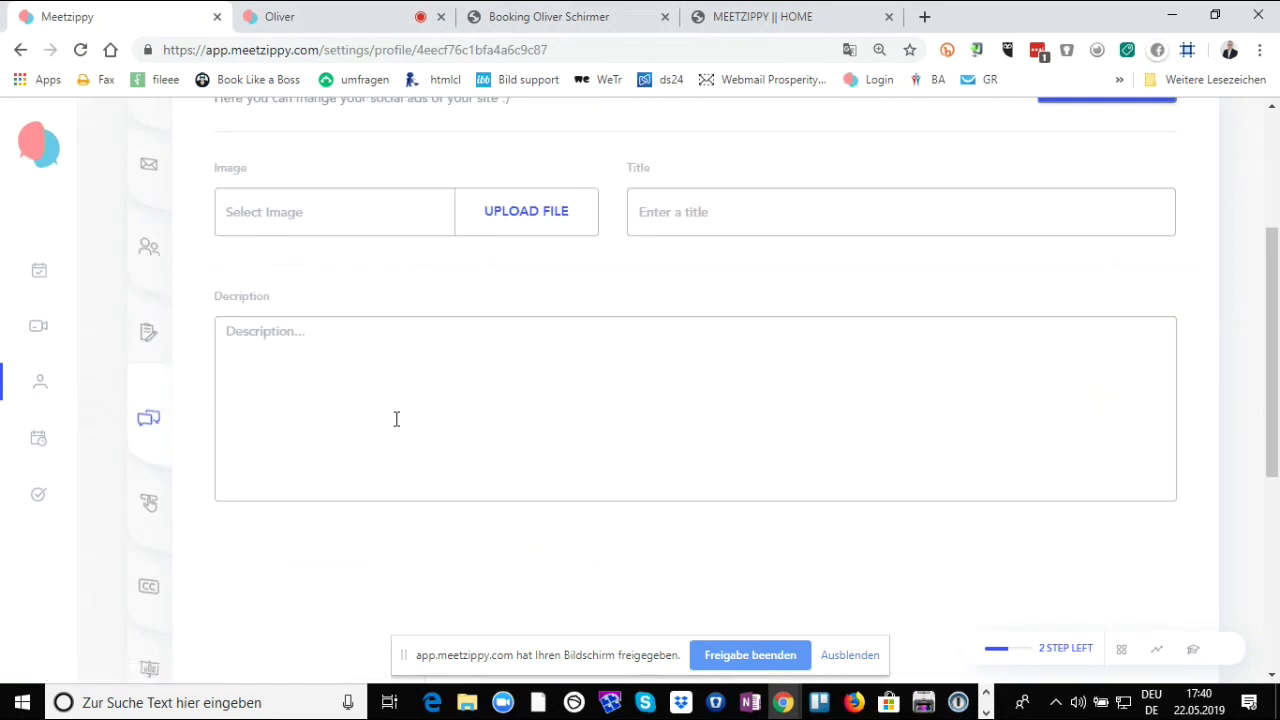
scroll(400, 420, up, 1)
scroll(330, 450, down, 2)
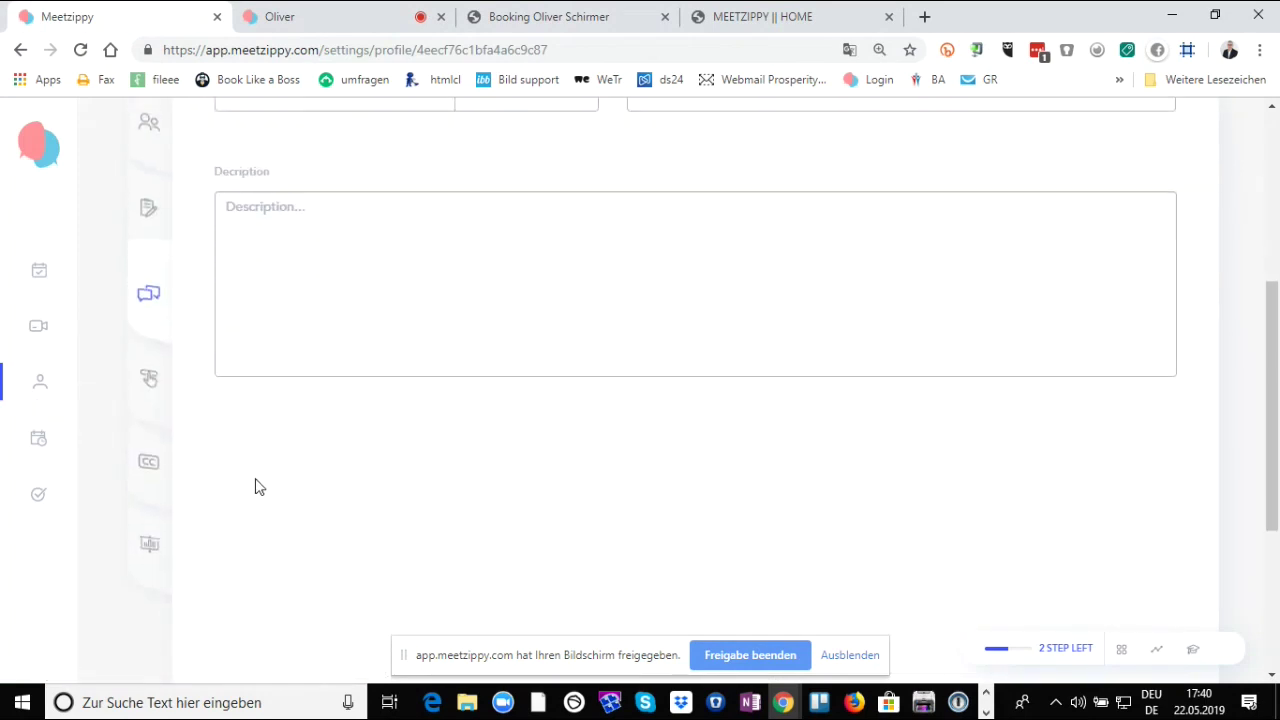
click(152, 392)
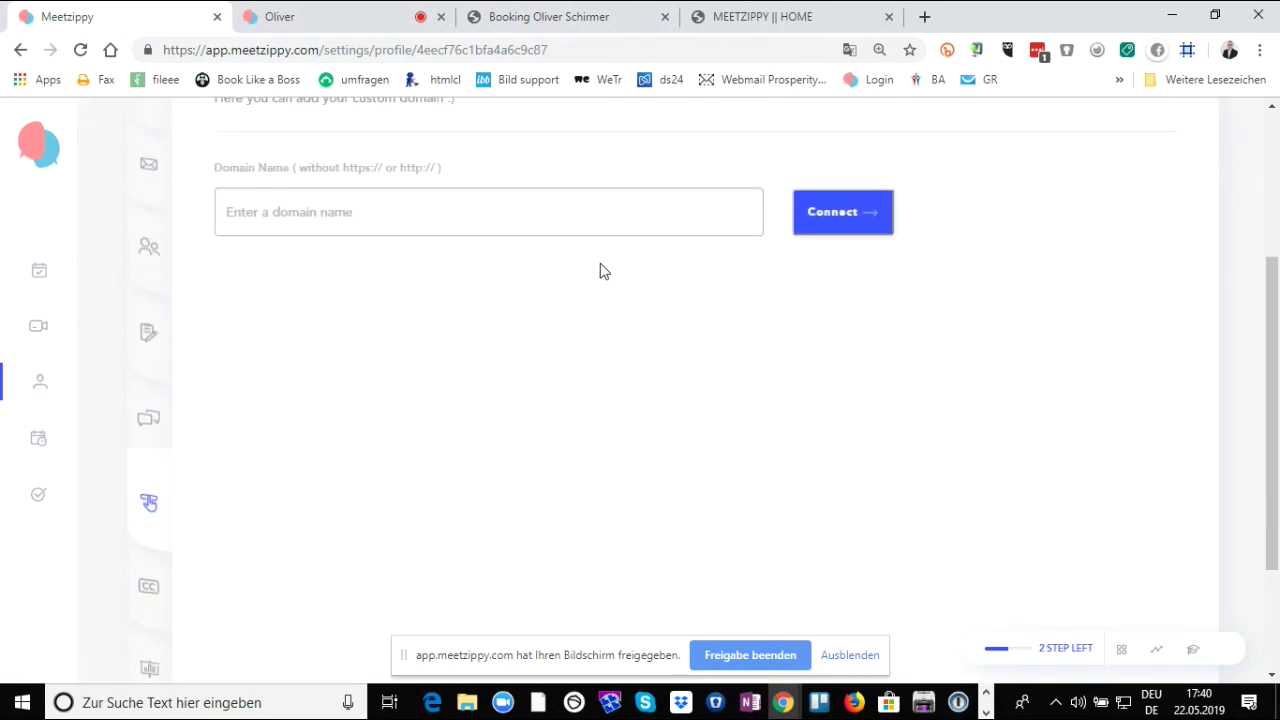
- Review the custom domain field, and open the Website Theme section to examine its color schemes
scroll(610, 290, up, 3)
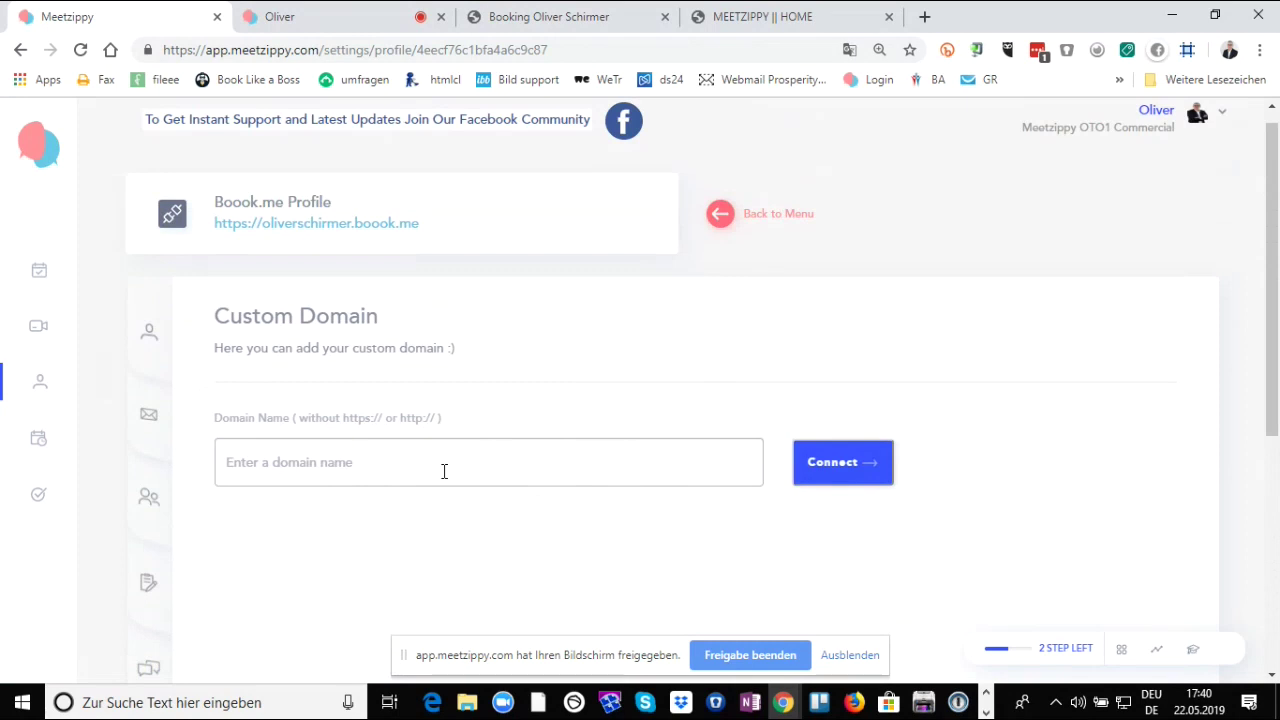
scroll(322, 480, down, 4)
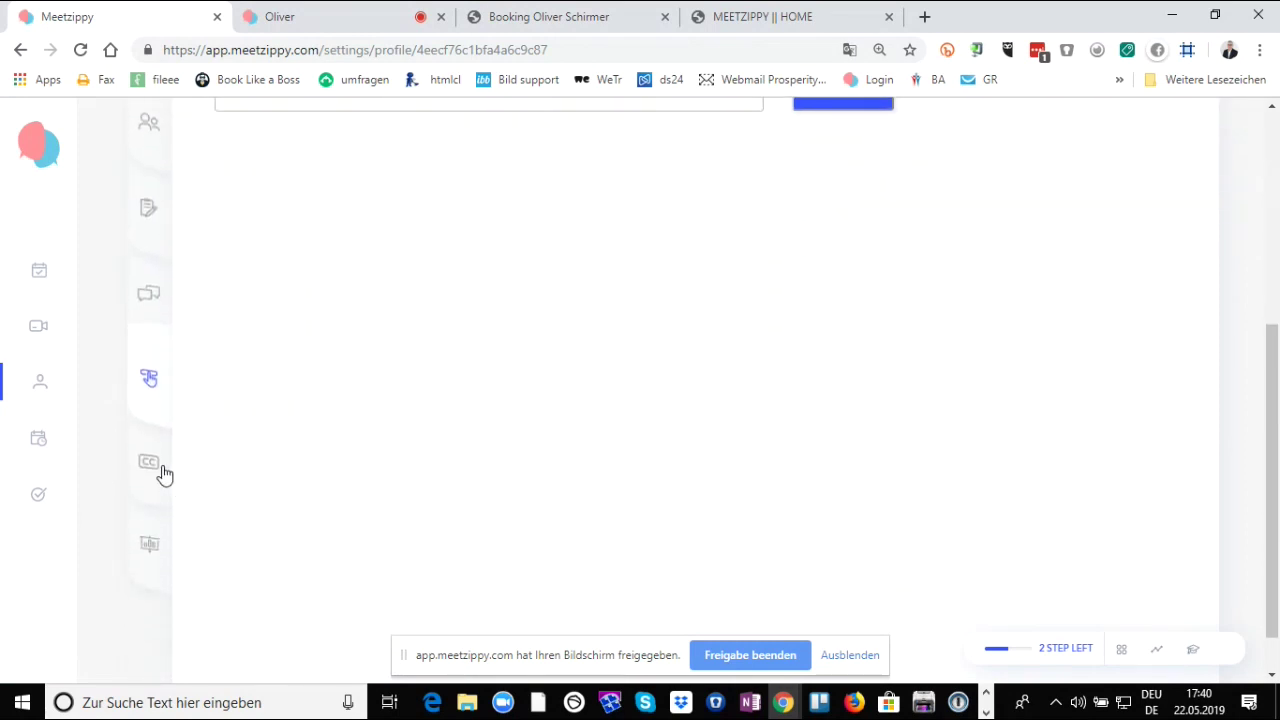
click(164, 472)
scroll(334, 503, up, 2)
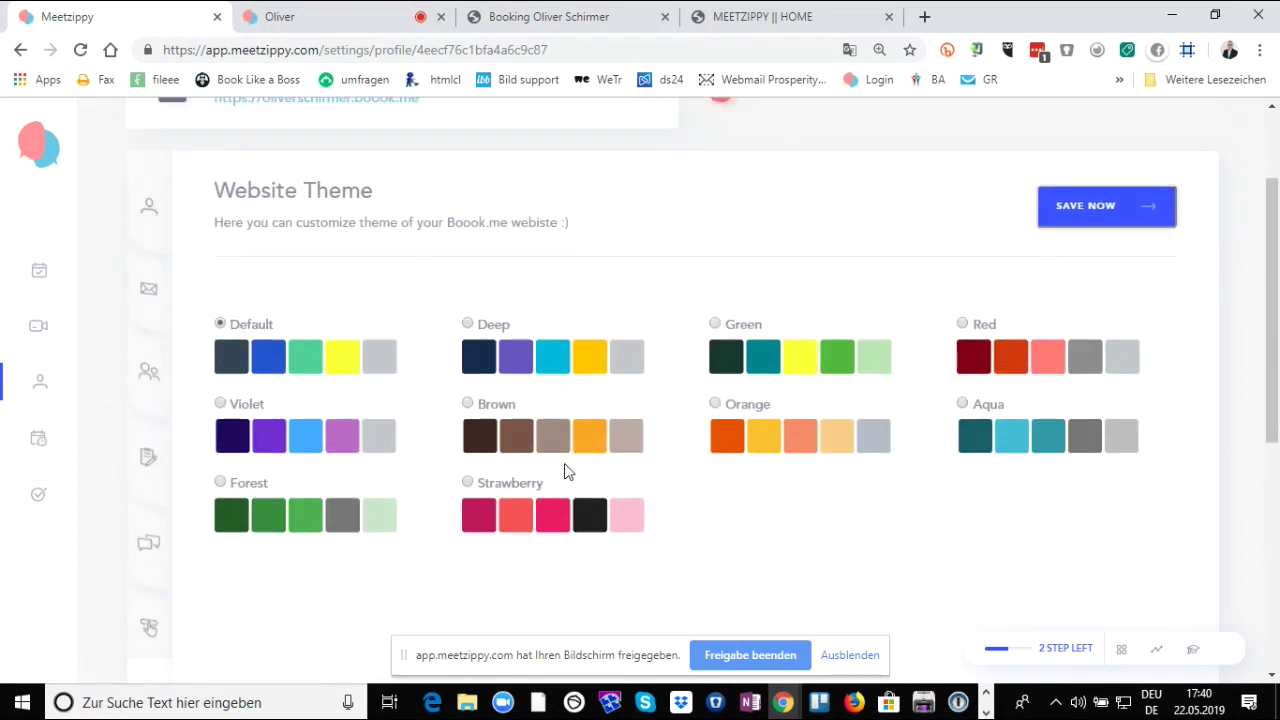
scroll(566, 471, down, 1)
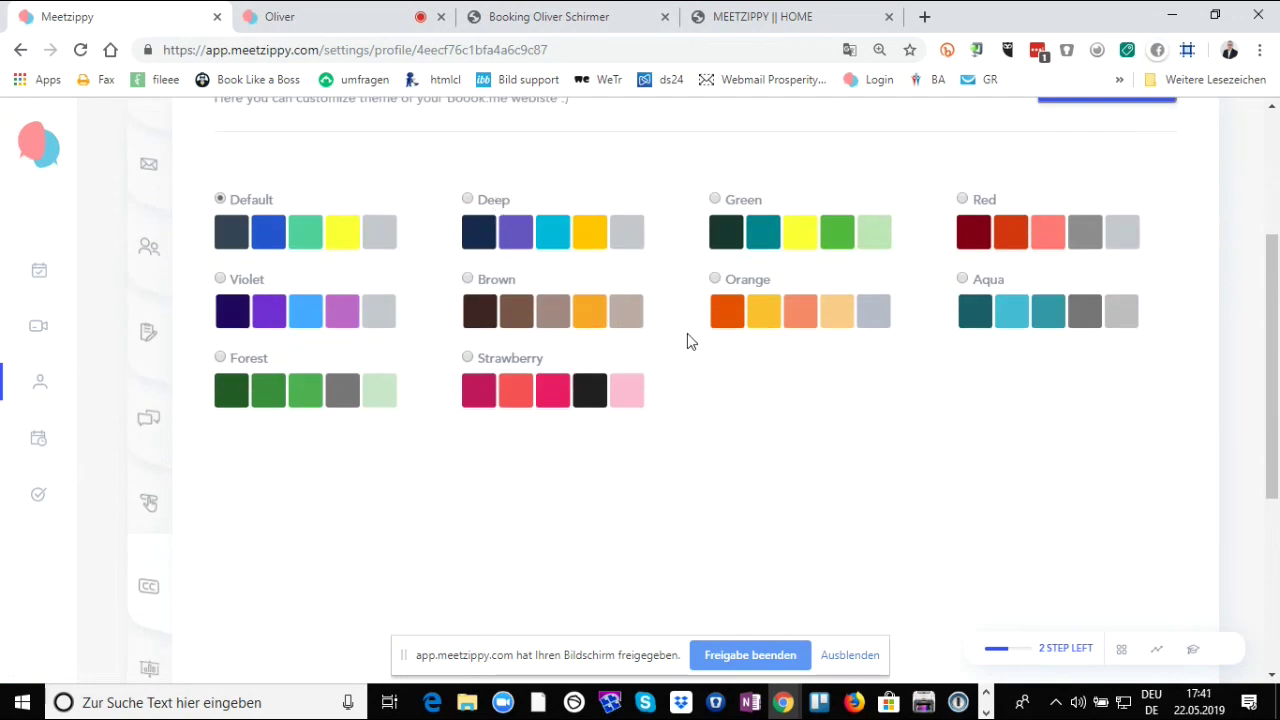
scroll(480, 480, down, 3)
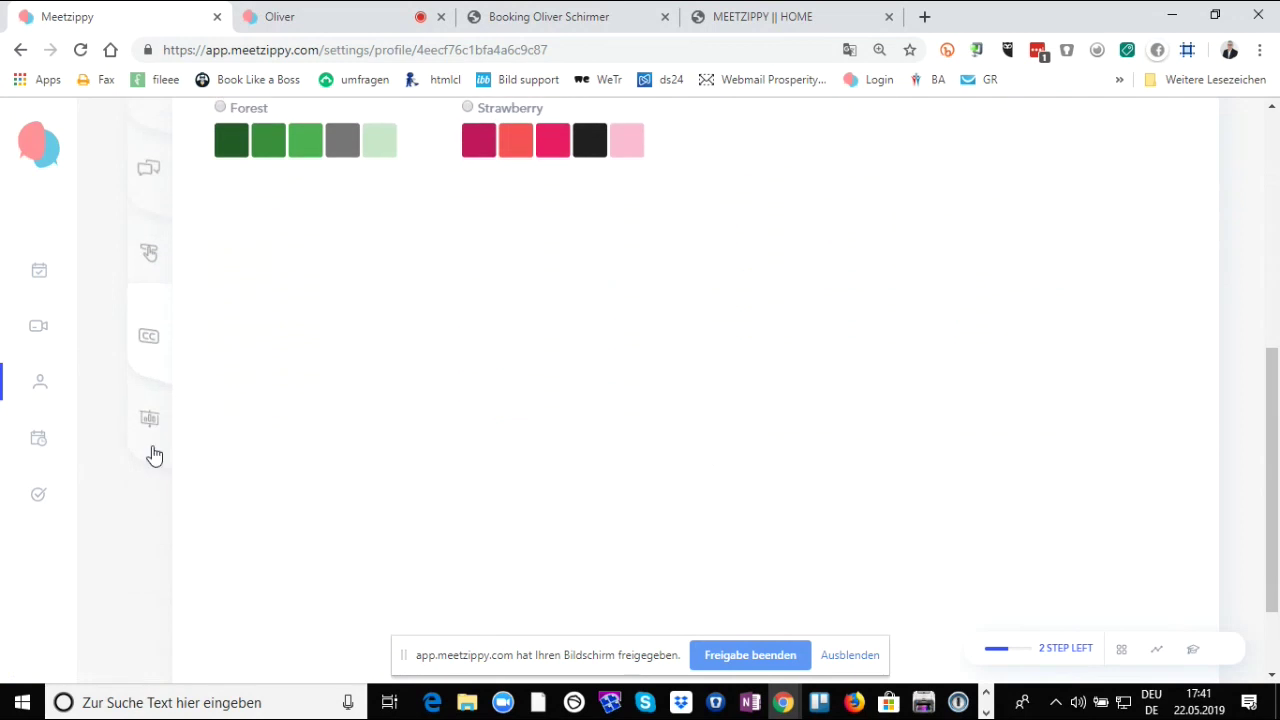
- Check the theme colors on the public booking page's Werdegang section and return to the Website Theme options
click(600, 12)
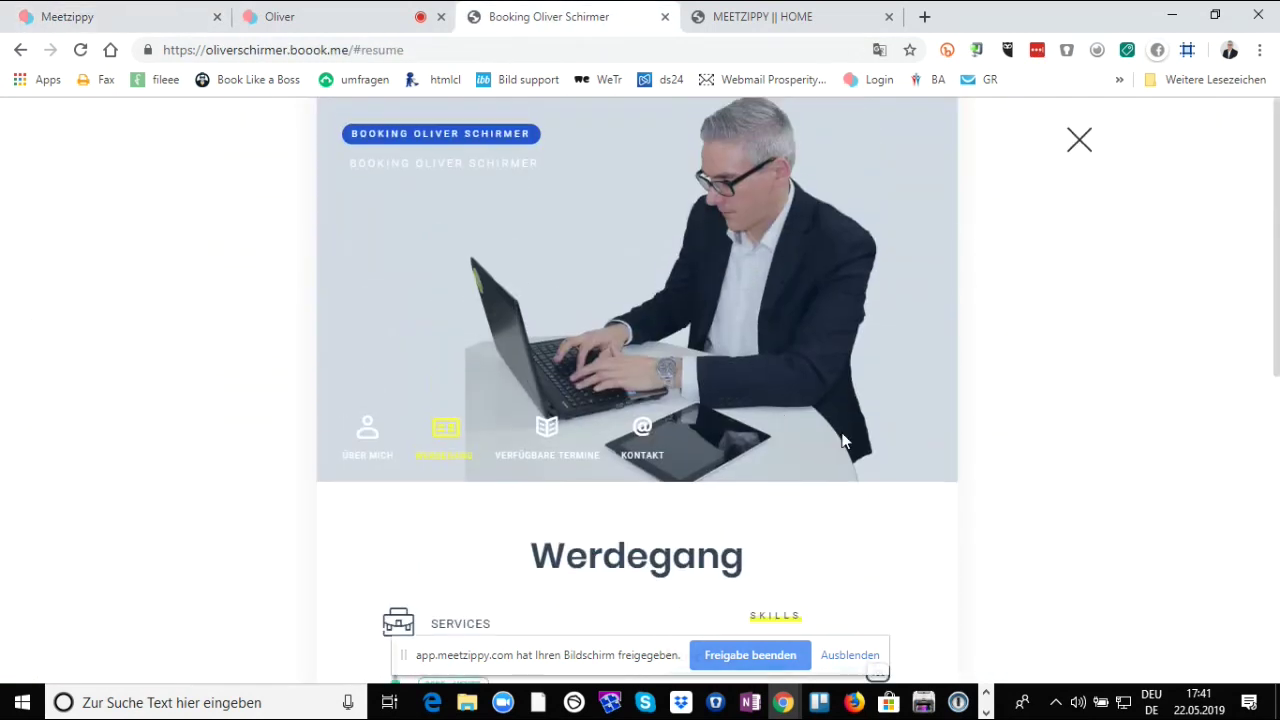
scroll(808, 582, down, 2)
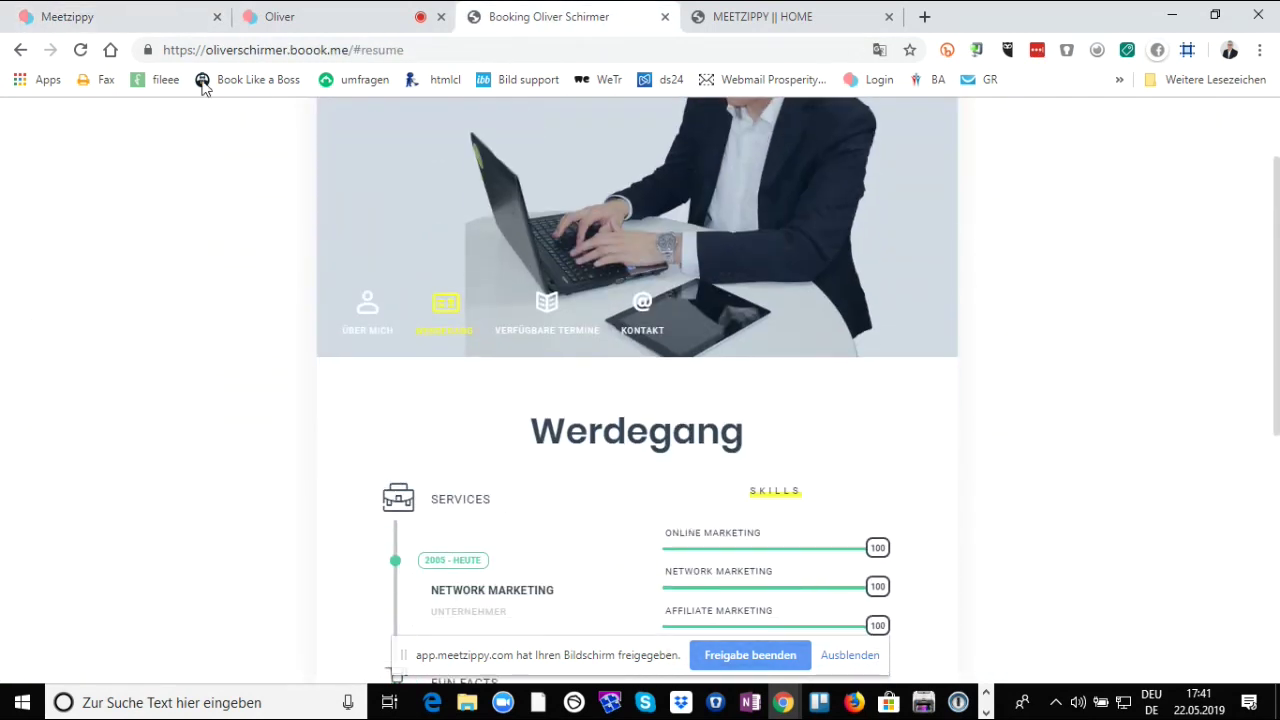
click(75, 17)
scroll(463, 483, up, 3)
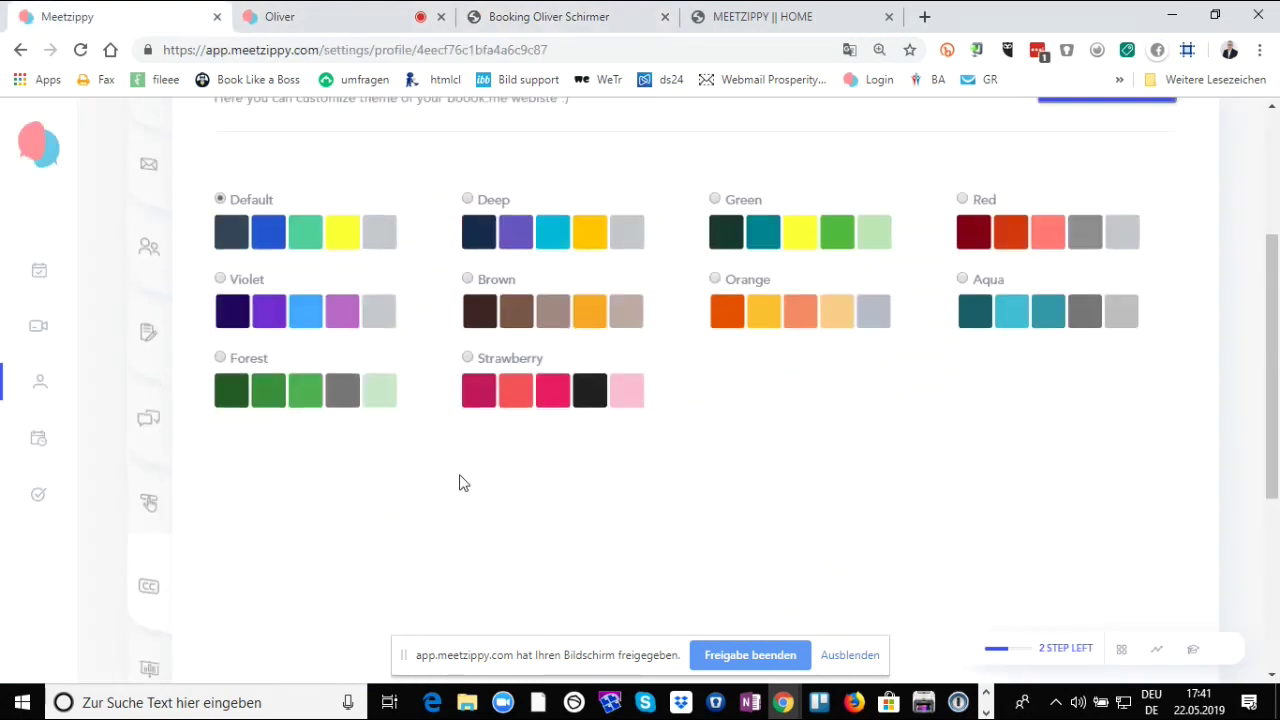
- Open the Boook.me Profile Titles section and compare its menu titles with the navigation labels on the public booking page
scroll(180, 540, down, 4)
click(163, 320)
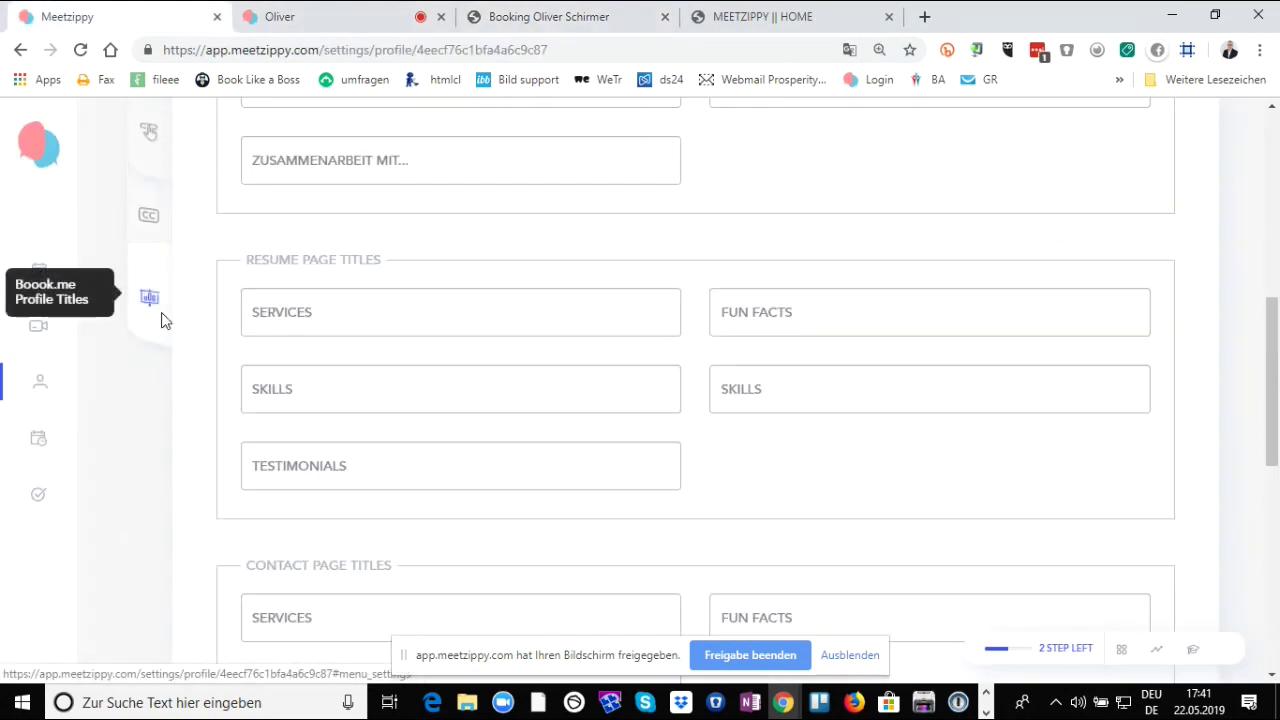
scroll(529, 369, up, 3)
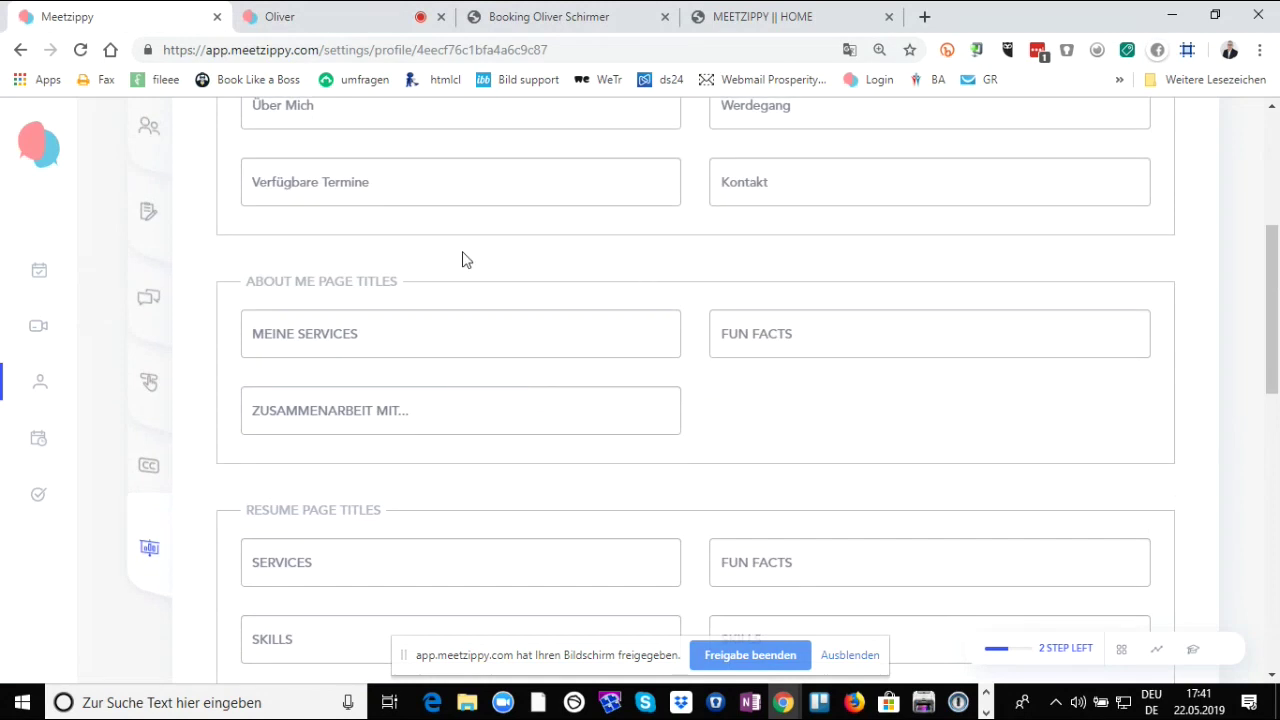
scroll(529, 369, up, 3)
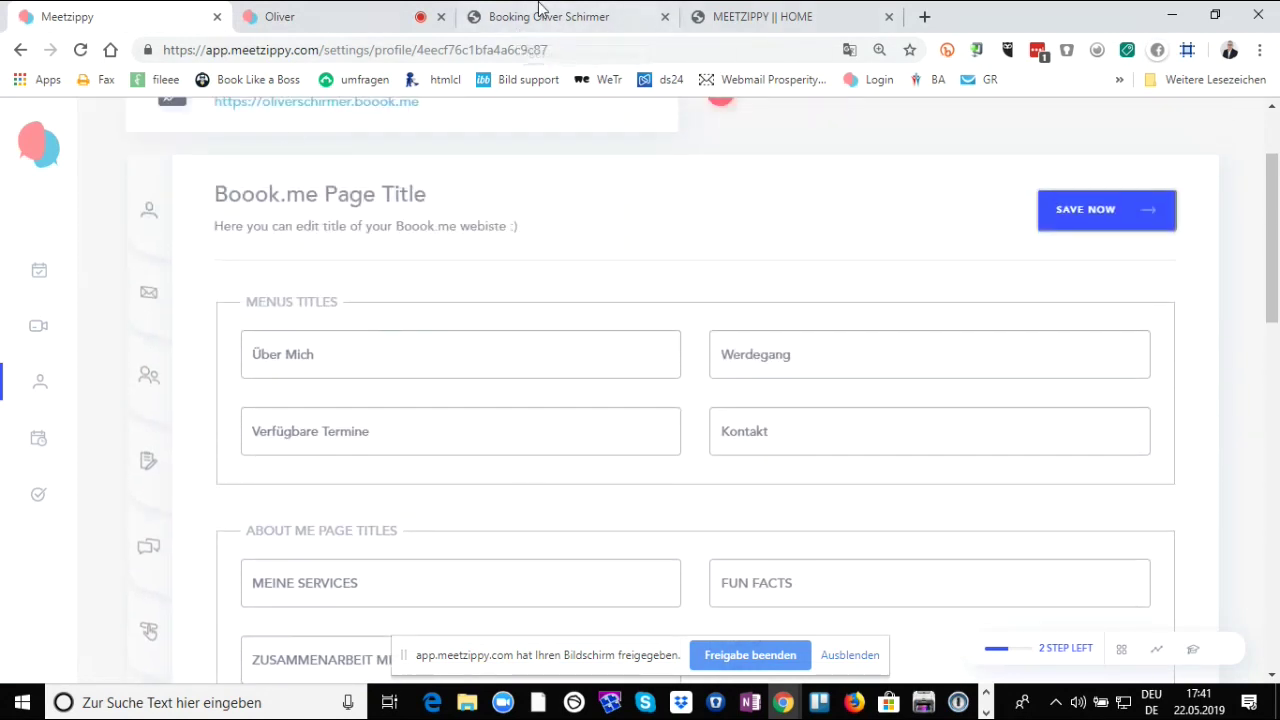
click(565, 20)
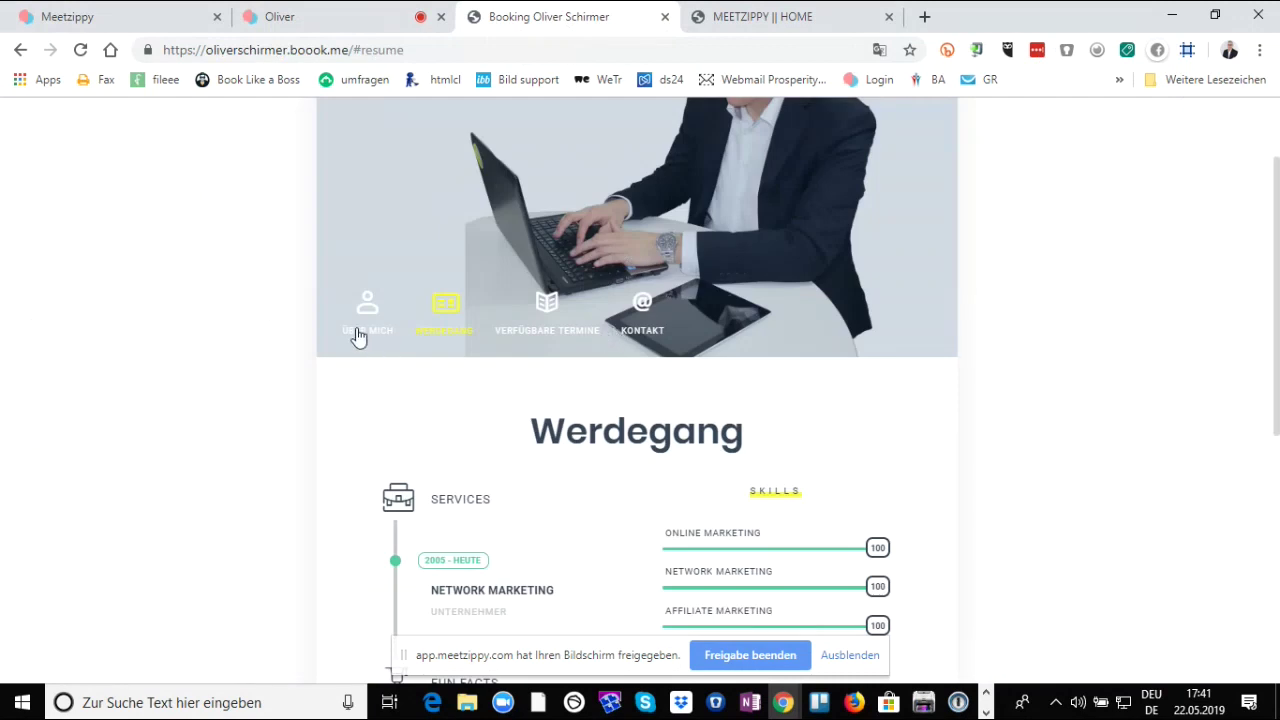
- Return to the profile title settings and review the About Me, Resume and Contact page titles
click(122, 12)
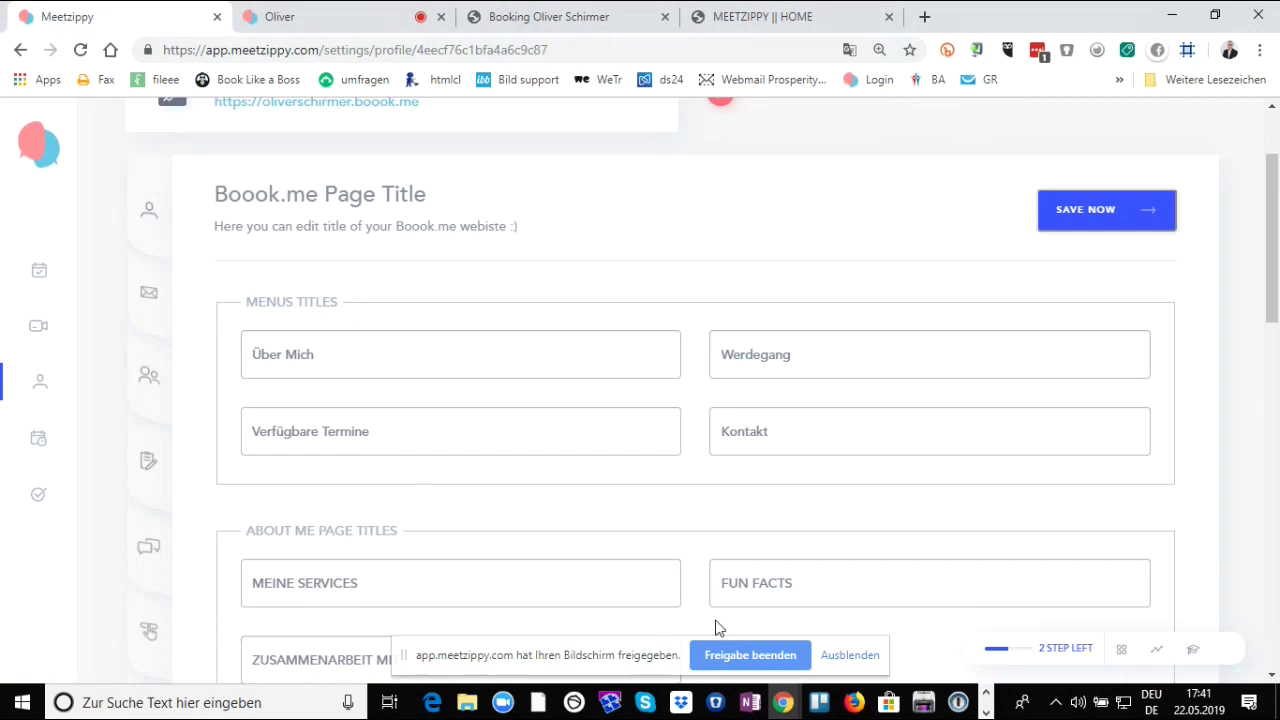
scroll(342, 527, down, 1)
scroll(410, 410, down, 4)
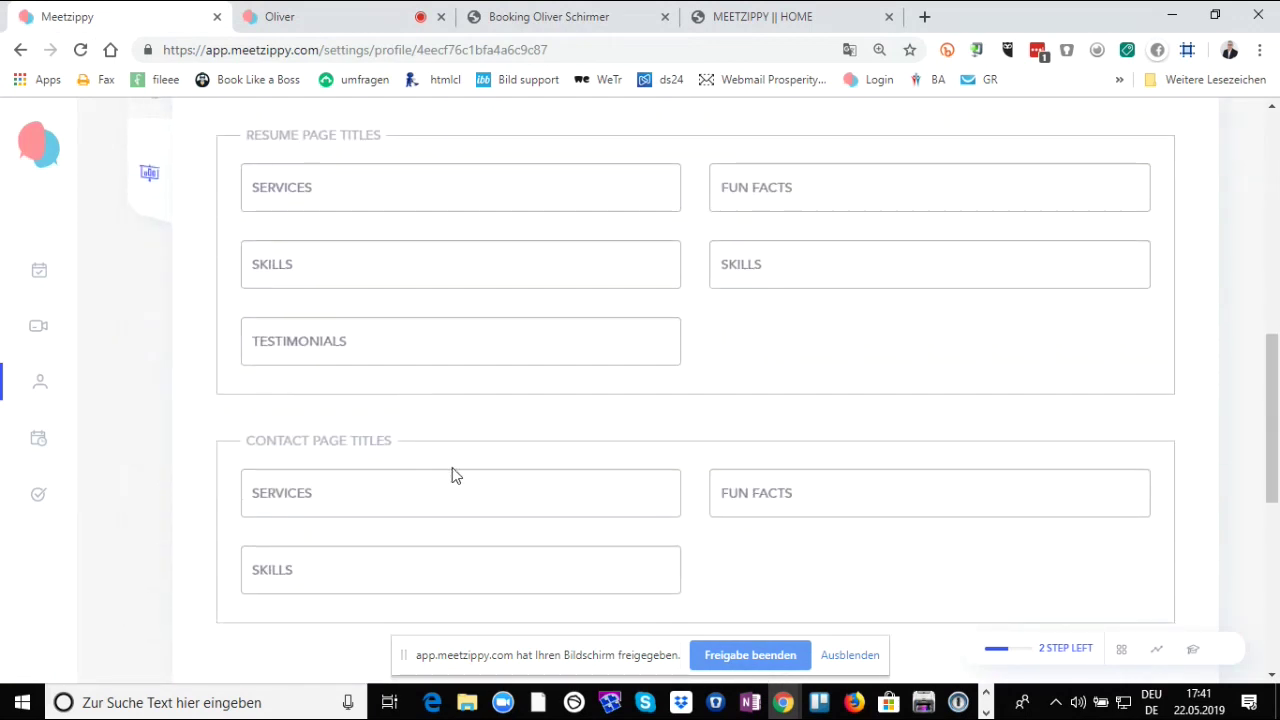
scroll(460, 485, down, 2)
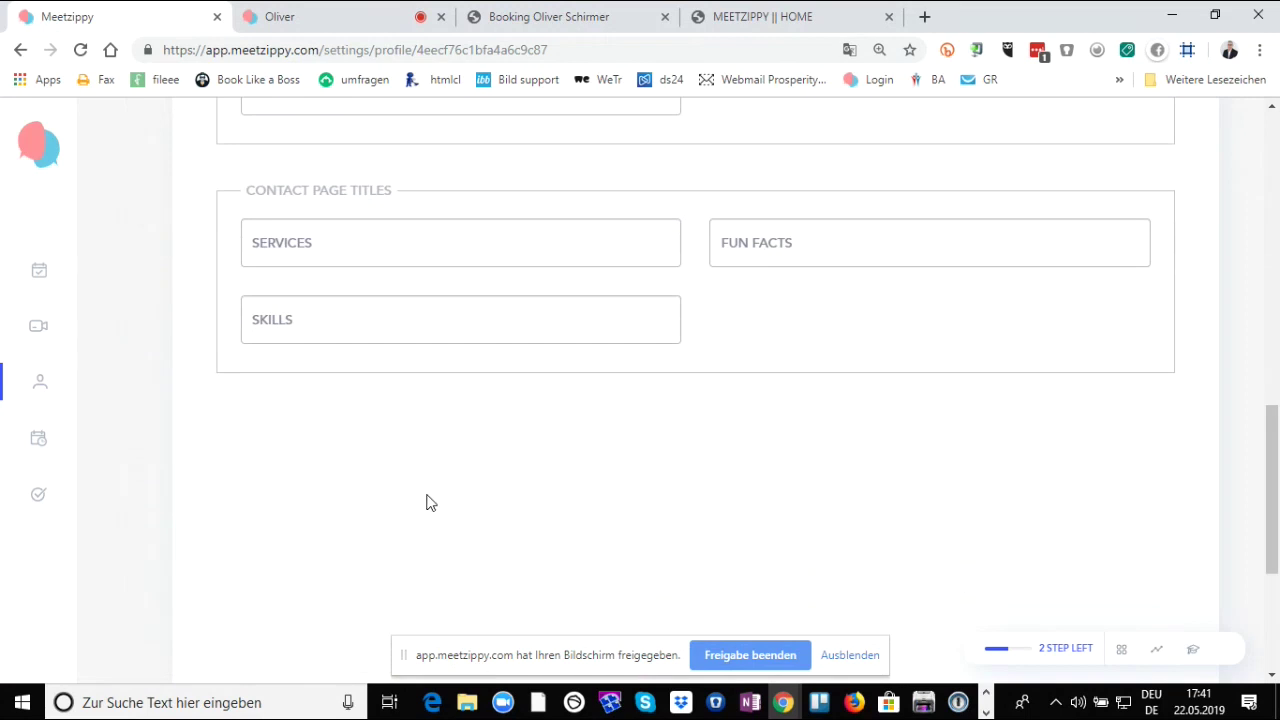
- Check the Werdegang headings on the public booking page again and look back over all the page title fields
click(551, 16)
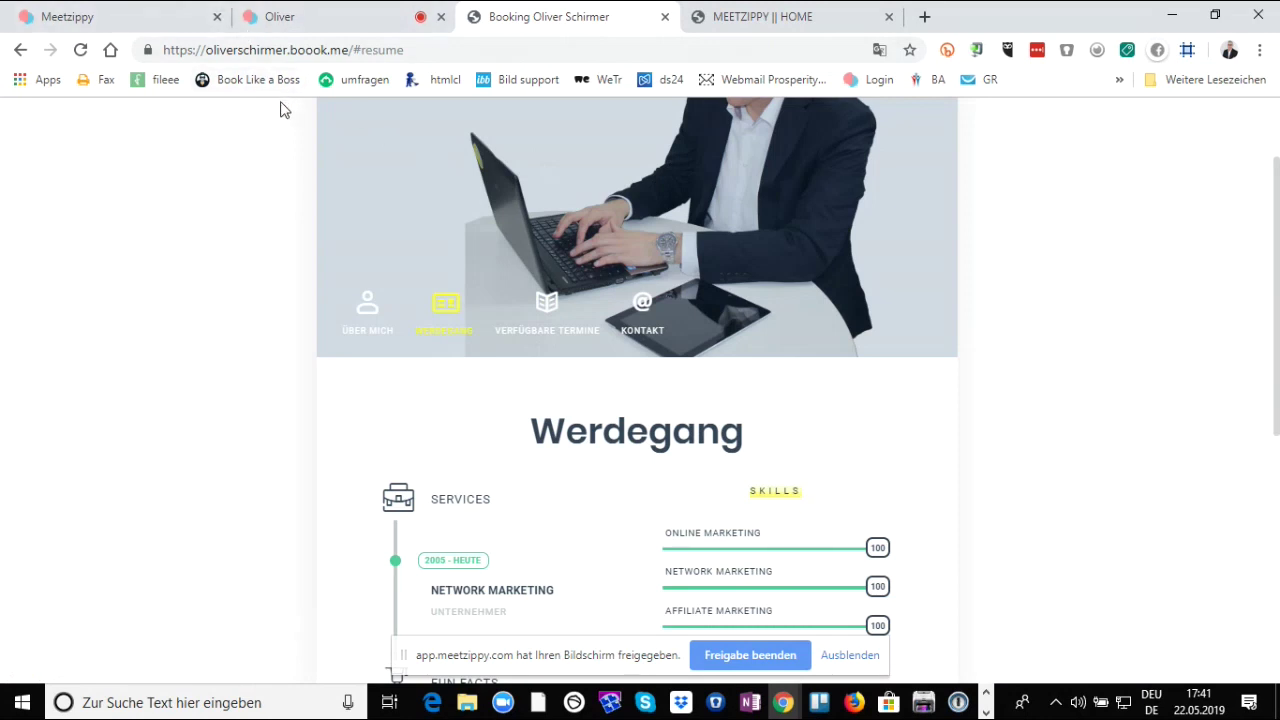
click(165, 18)
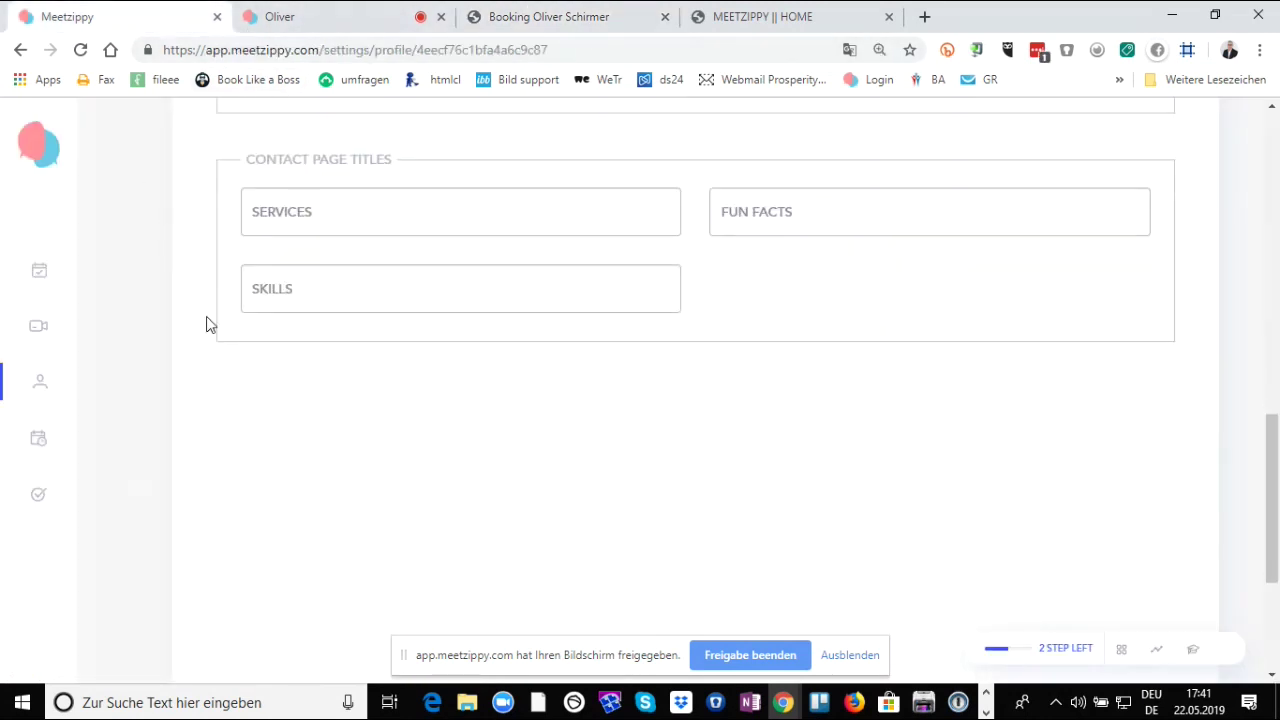
scroll(207, 332, up, 2)
scroll(207, 332, up, 7)
scroll(207, 332, down, 5)
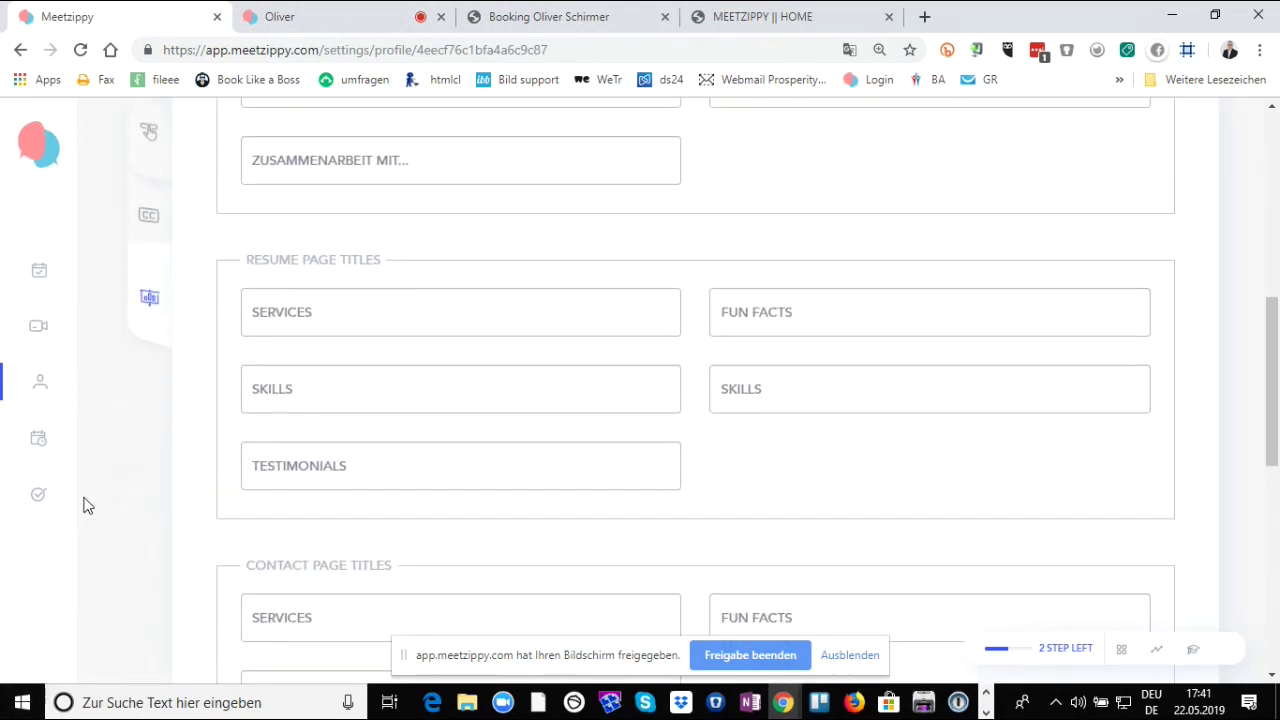
- Open the appointment schedule and select the existing Boook.me profile to load its time slots
click(40, 446)
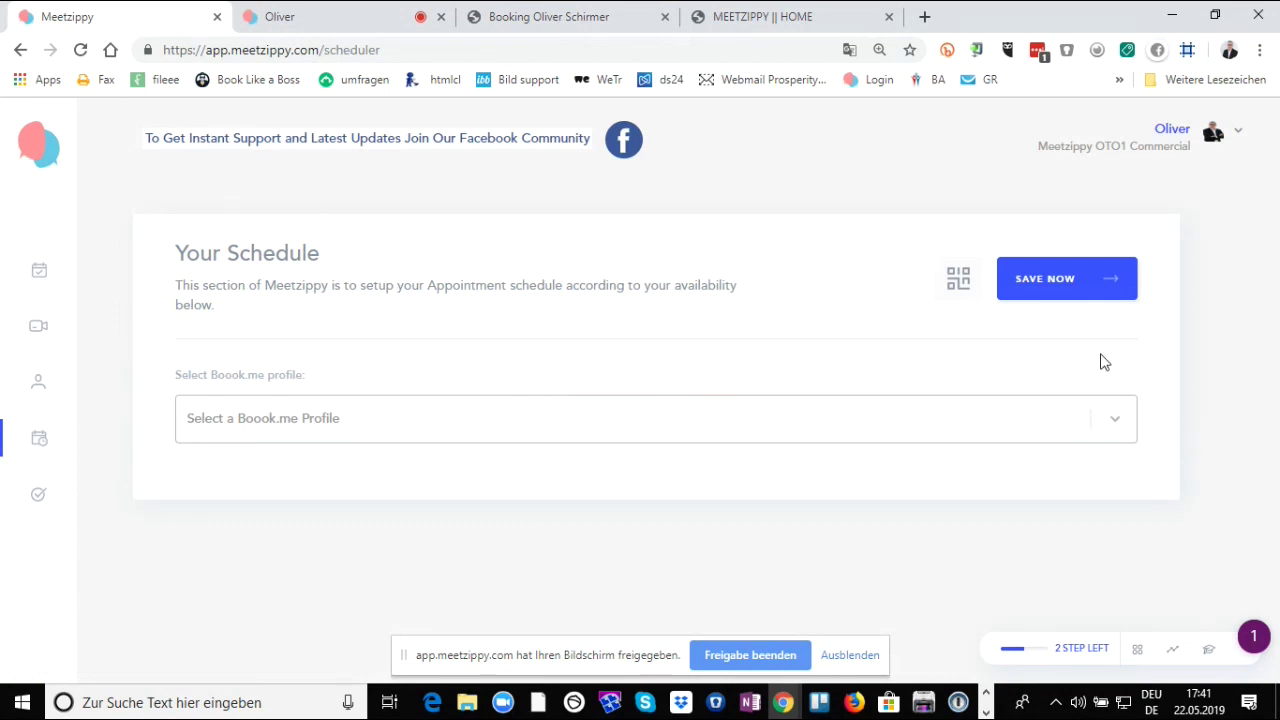
click(1122, 425)
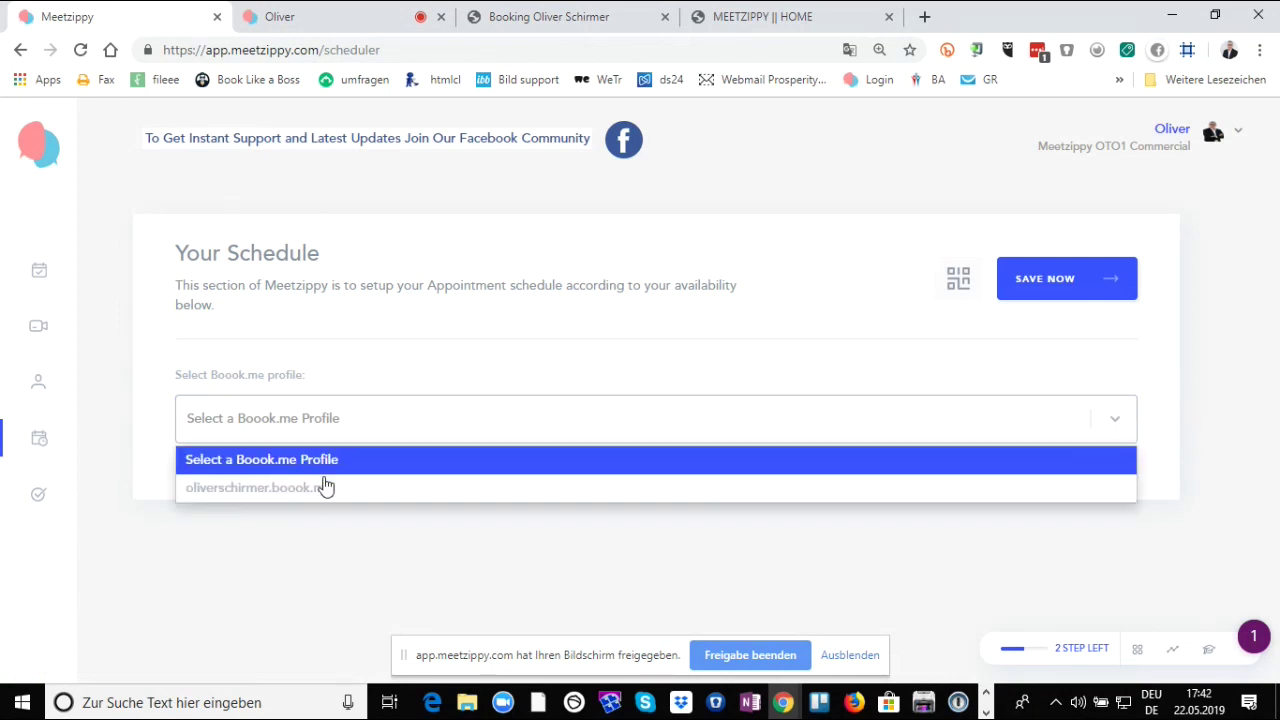
click(327, 490)
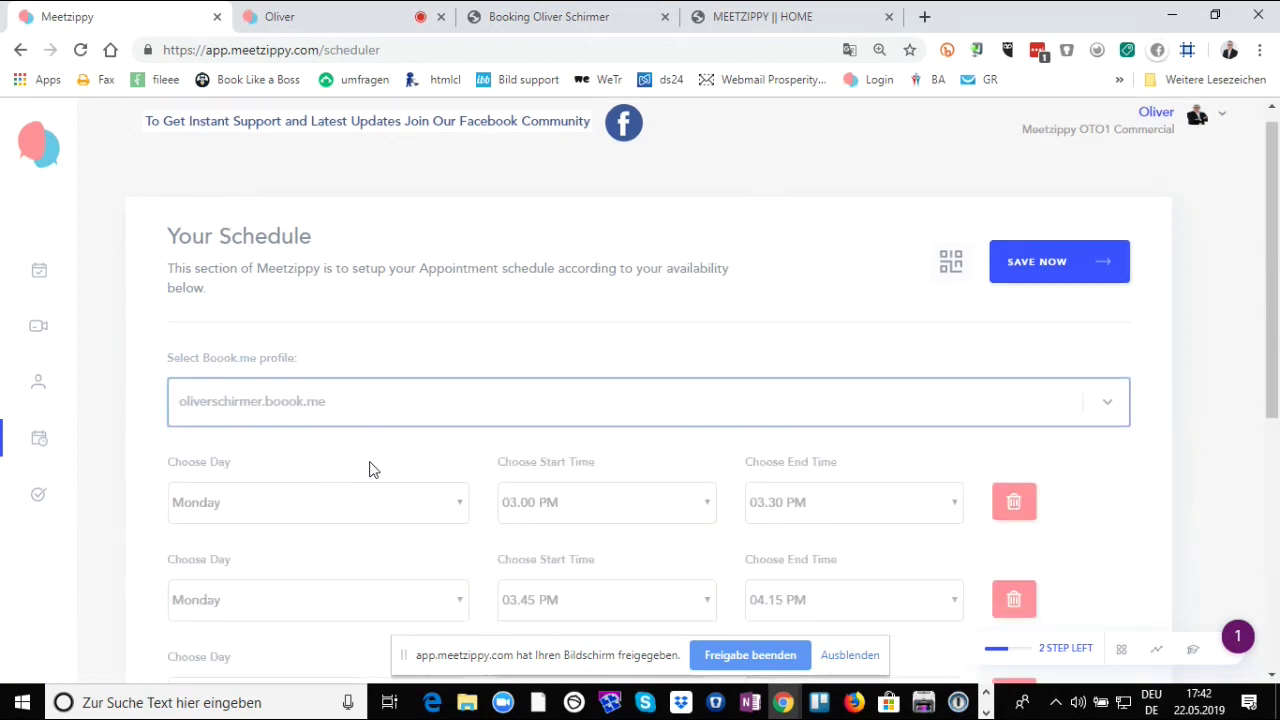
- View the day choices of the first slot, keep Monday, and review the start and end times of all slots
scroll(369, 469, down, 2)
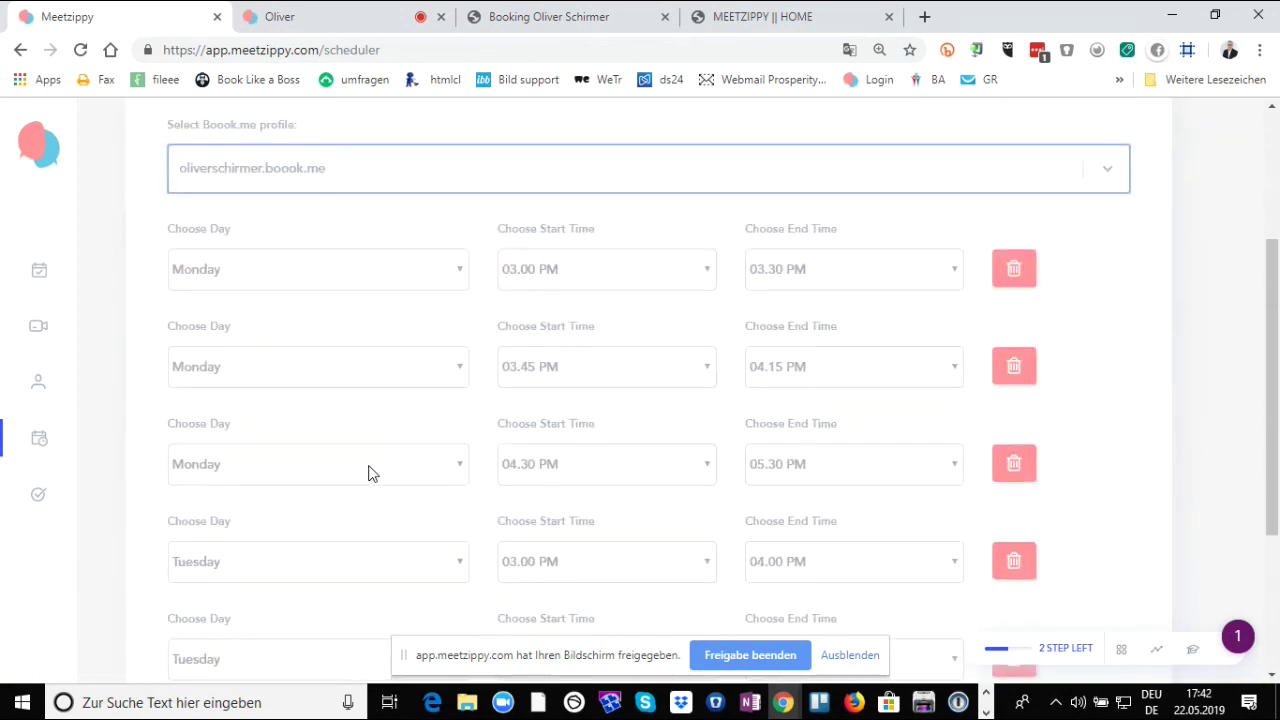
click(400, 270)
click(325, 302)
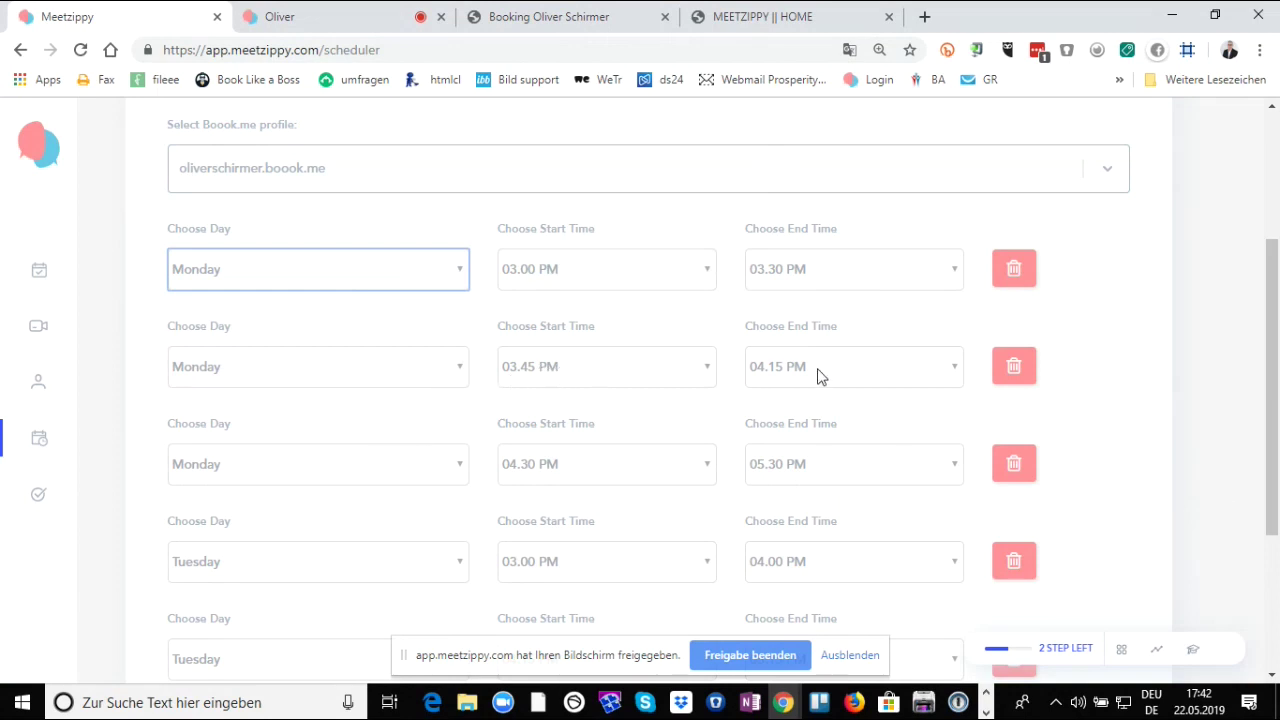
scroll(786, 388, down, 3)
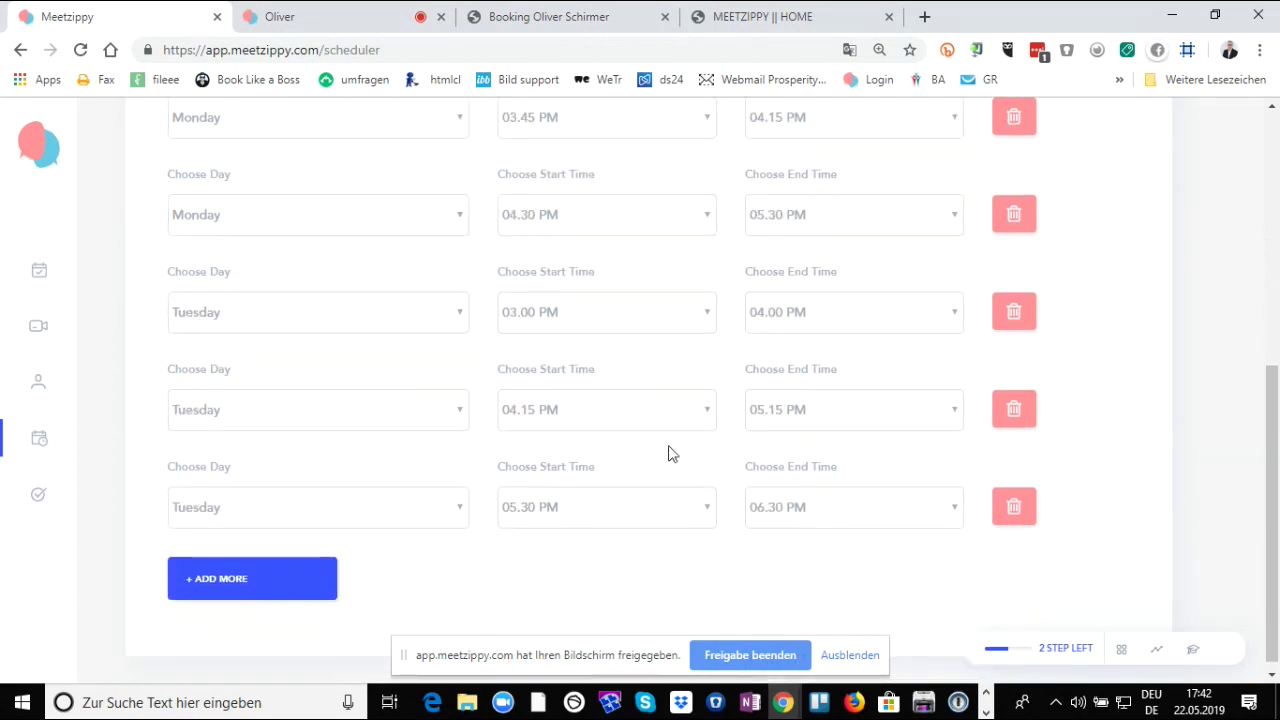
- Open Verfügbare Termine on the public booking page and select May 27, 2019 to view its bookable times
click(541, 22)
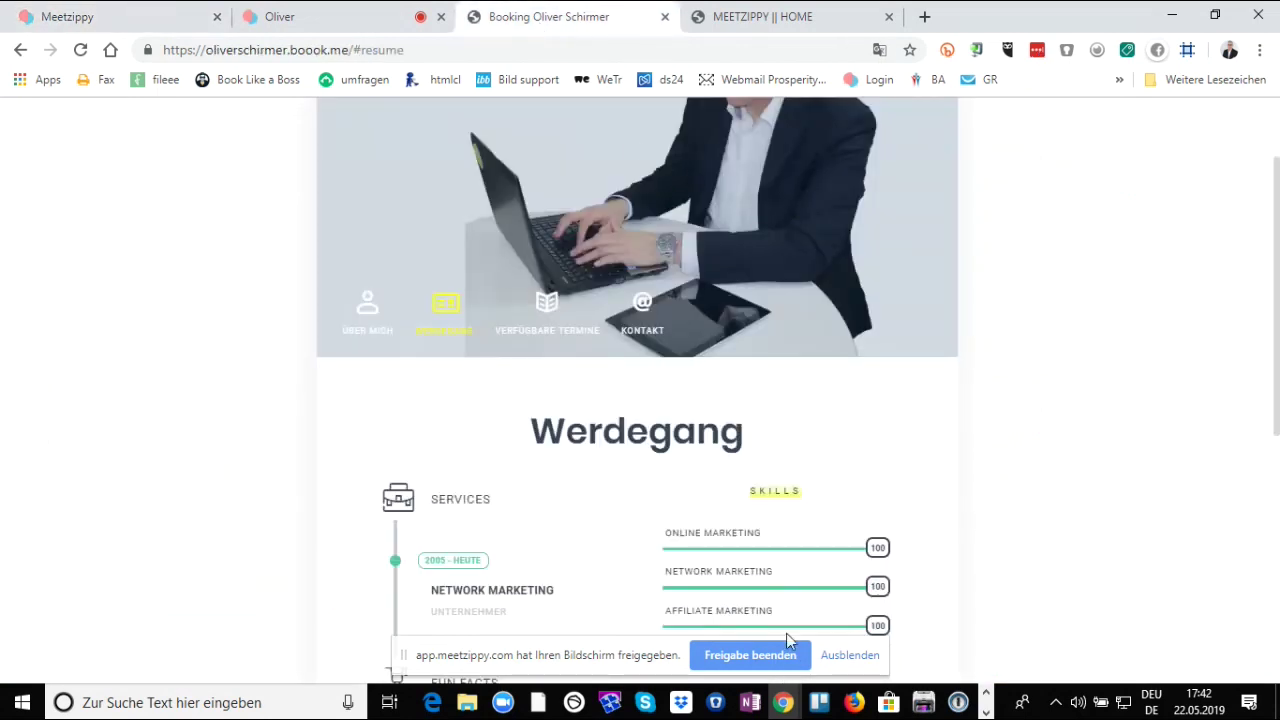
click(569, 334)
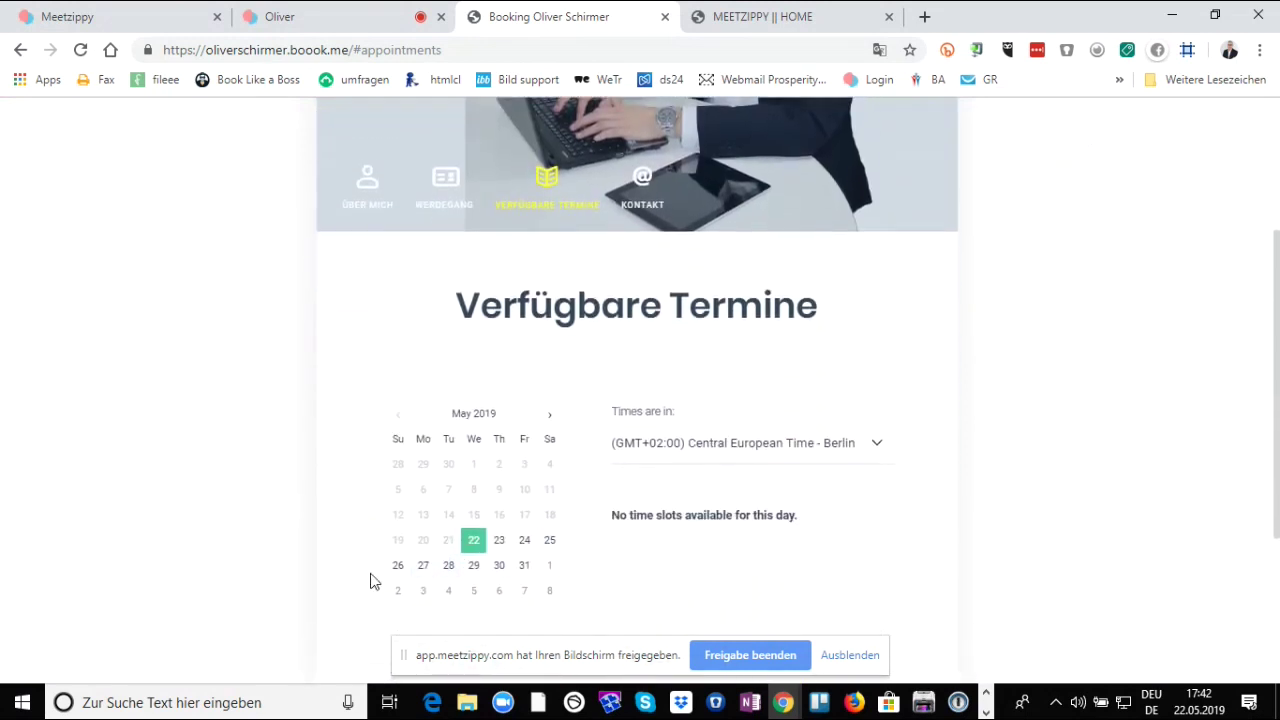
click(423, 566)
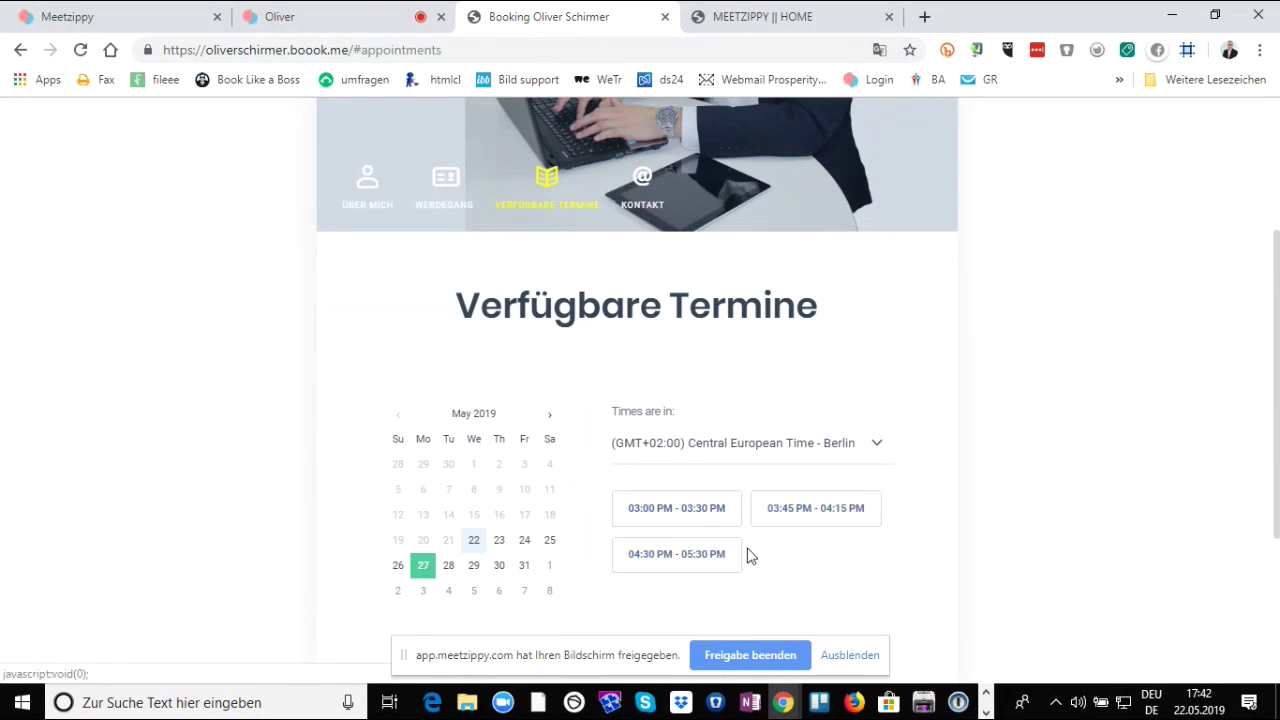
- Return to the Meetzippy schedule and review the Monday and Tuesday time slots against the public calendar
click(153, 17)
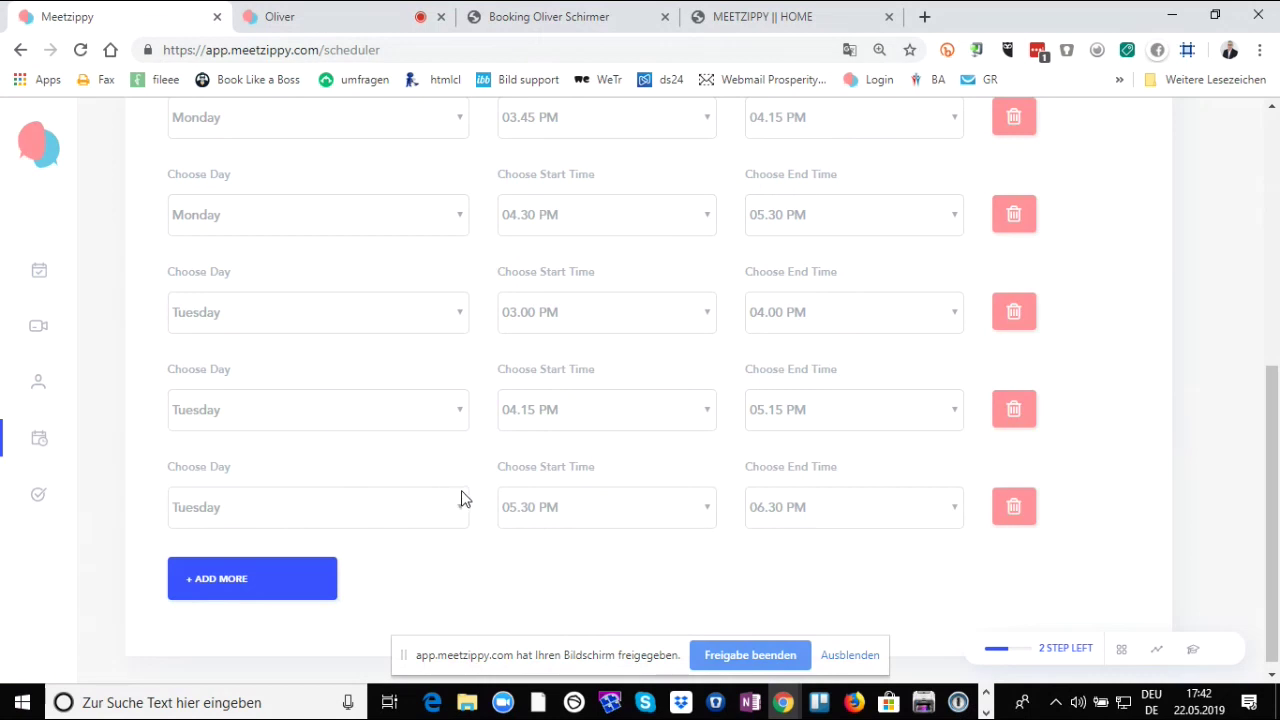
scroll(463, 497, up, 3)
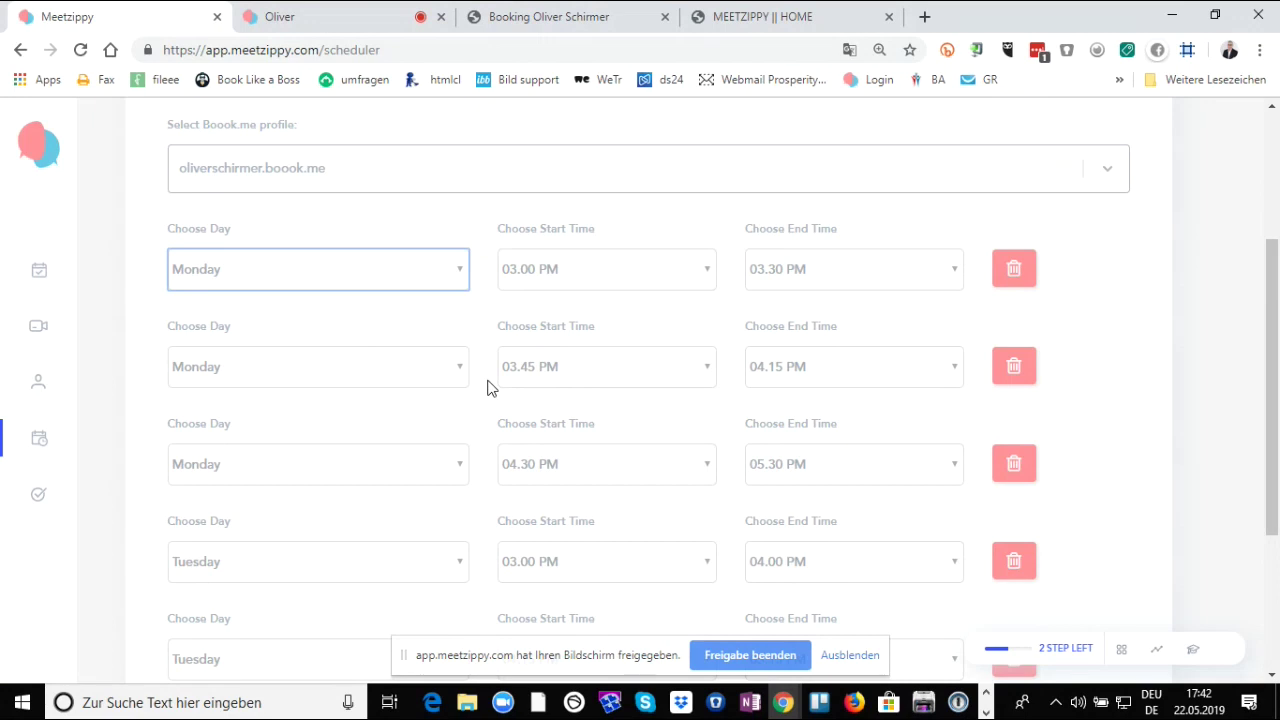
scroll(485, 438, down, 3)
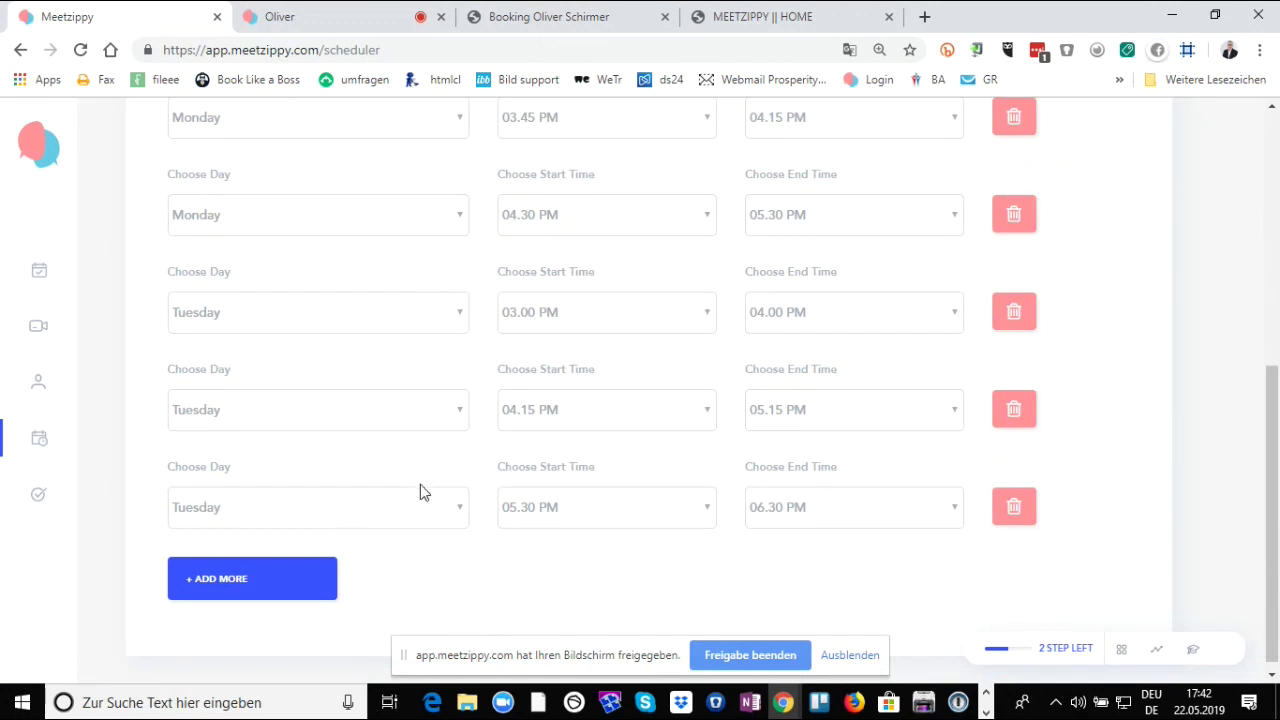
scroll(545, 360, up, 4)
scroll(545, 360, up, 2)
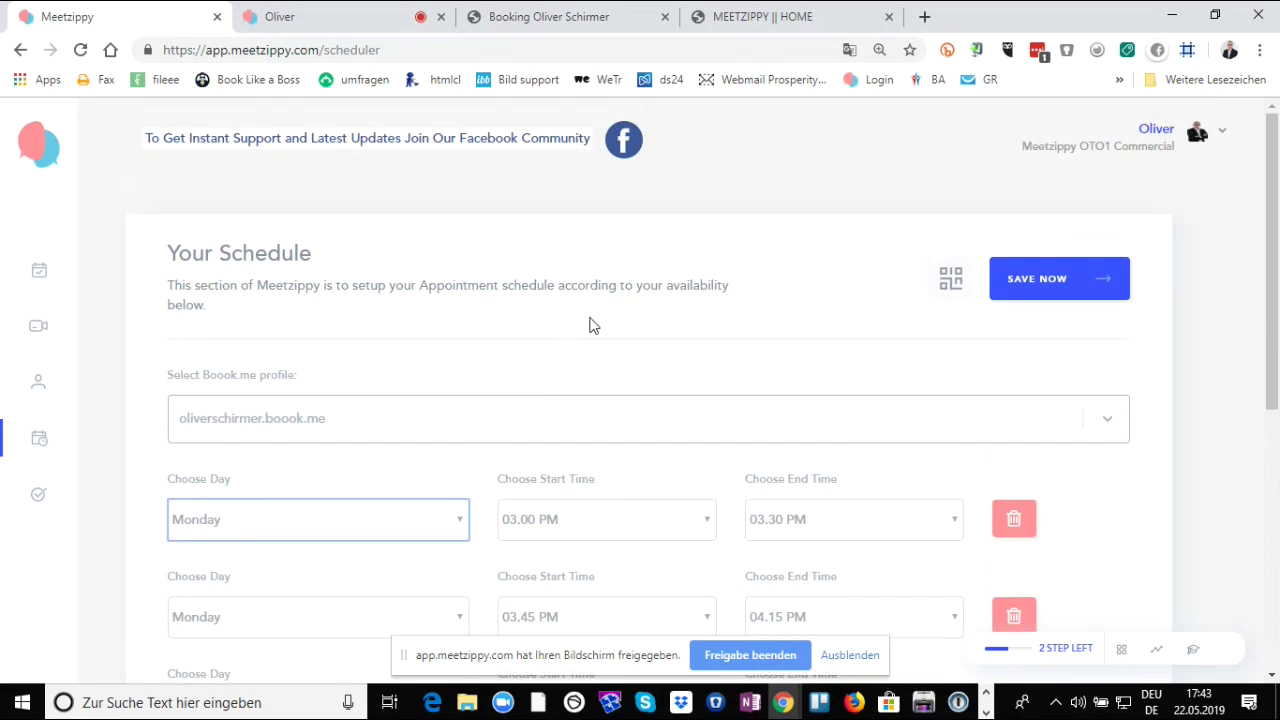
- View and close the graph section of the help panel, and open the MeetZippy Academy to browse its tutorials
click(1157, 658)
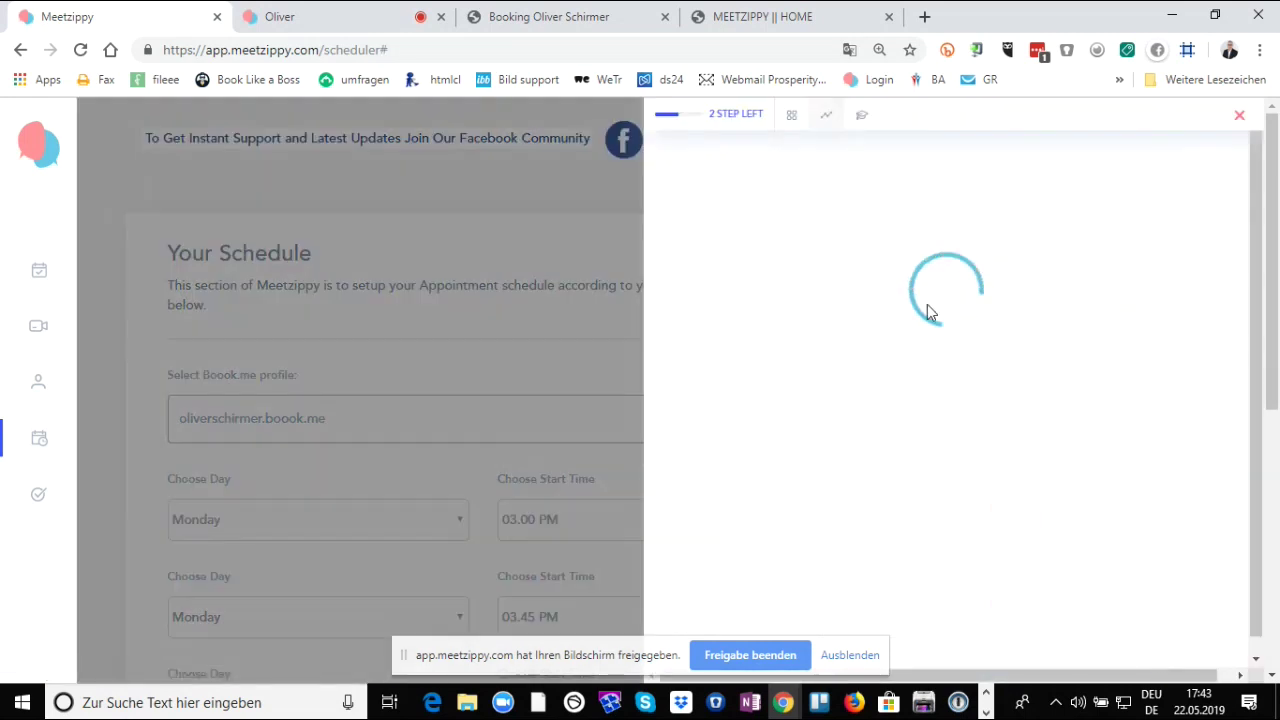
click(1244, 120)
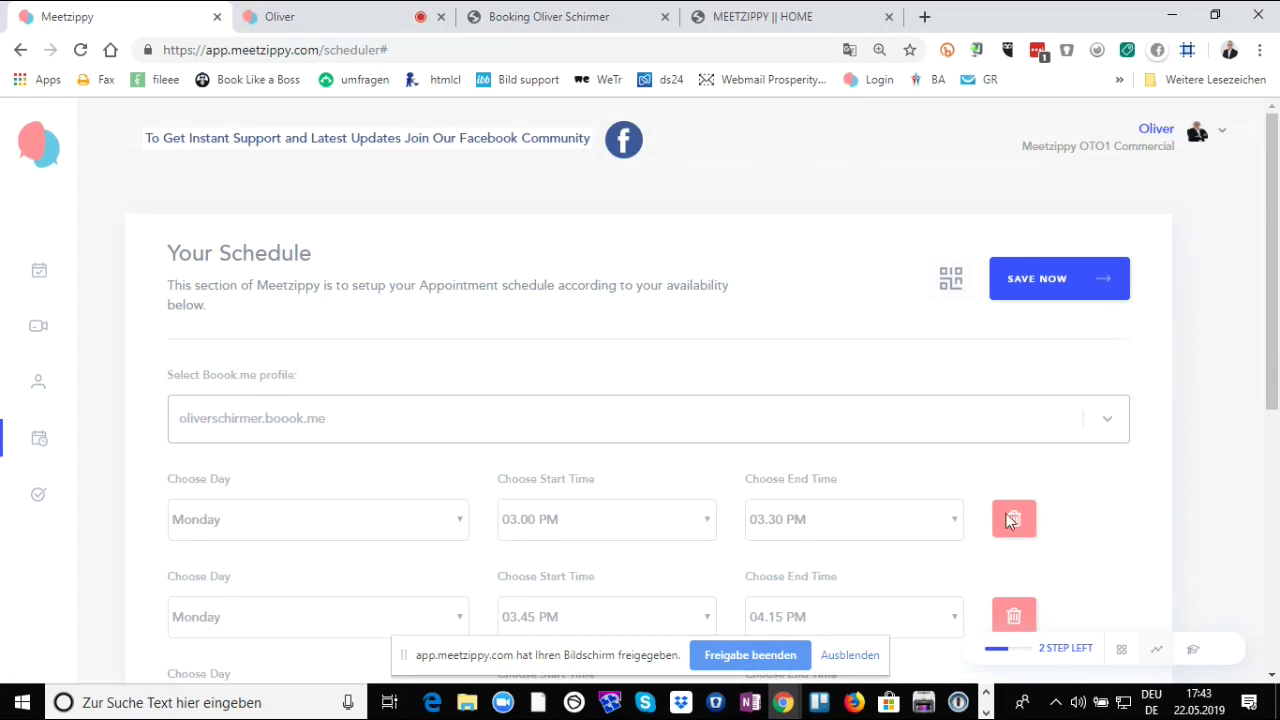
click(1192, 655)
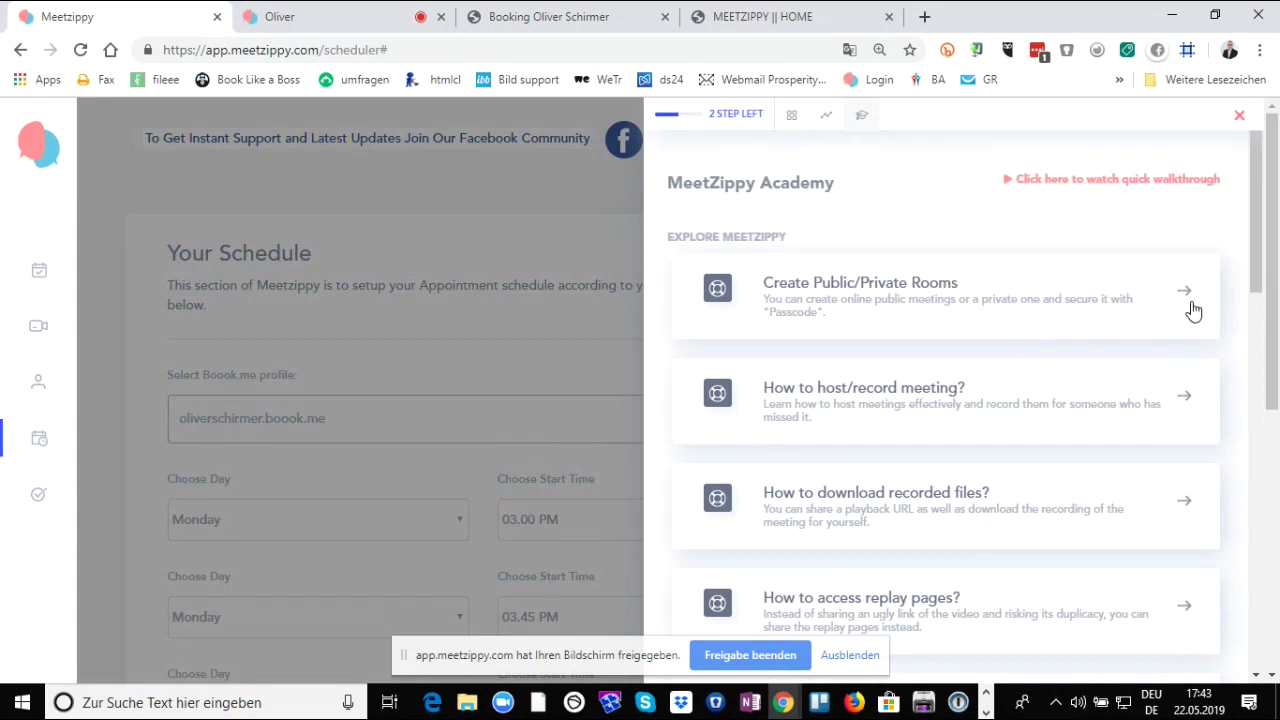
scroll(1189, 310, down, 1)
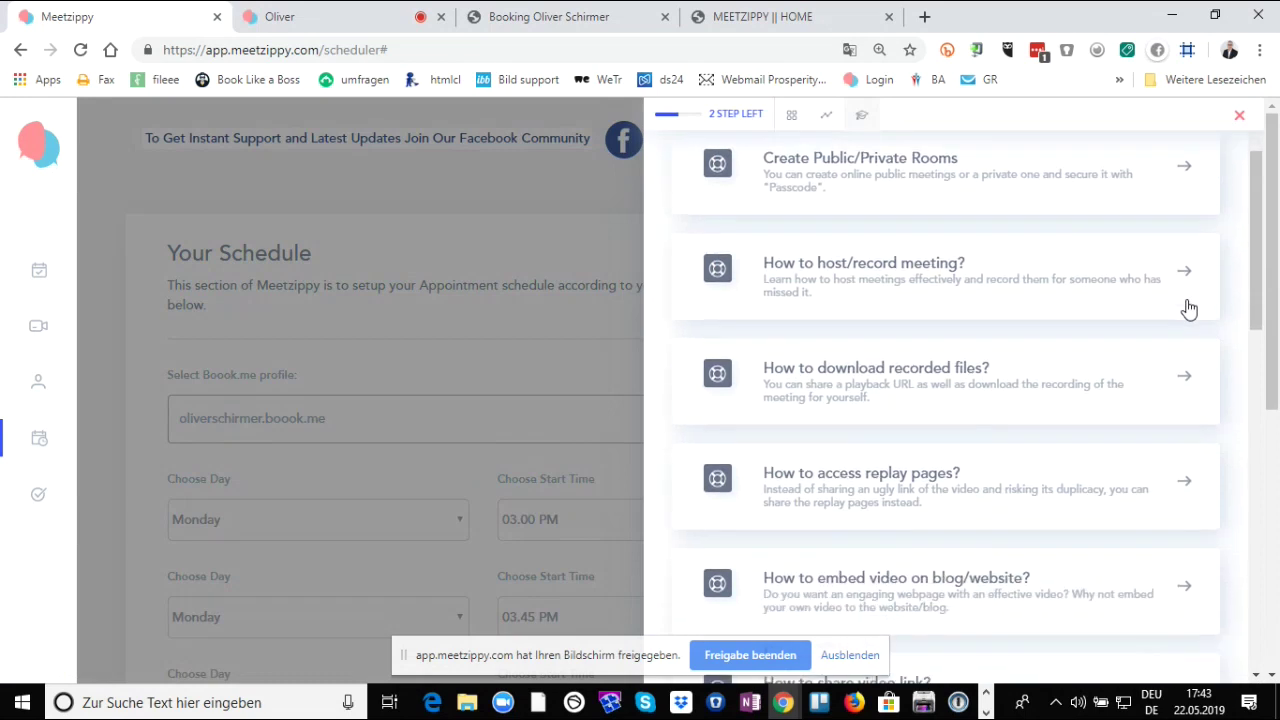
- Open the Create Public/Private Rooms tutorial in the Academy, review its instructions on creating a room, and close it
scroll(1189, 304, up, 1)
click(1186, 298)
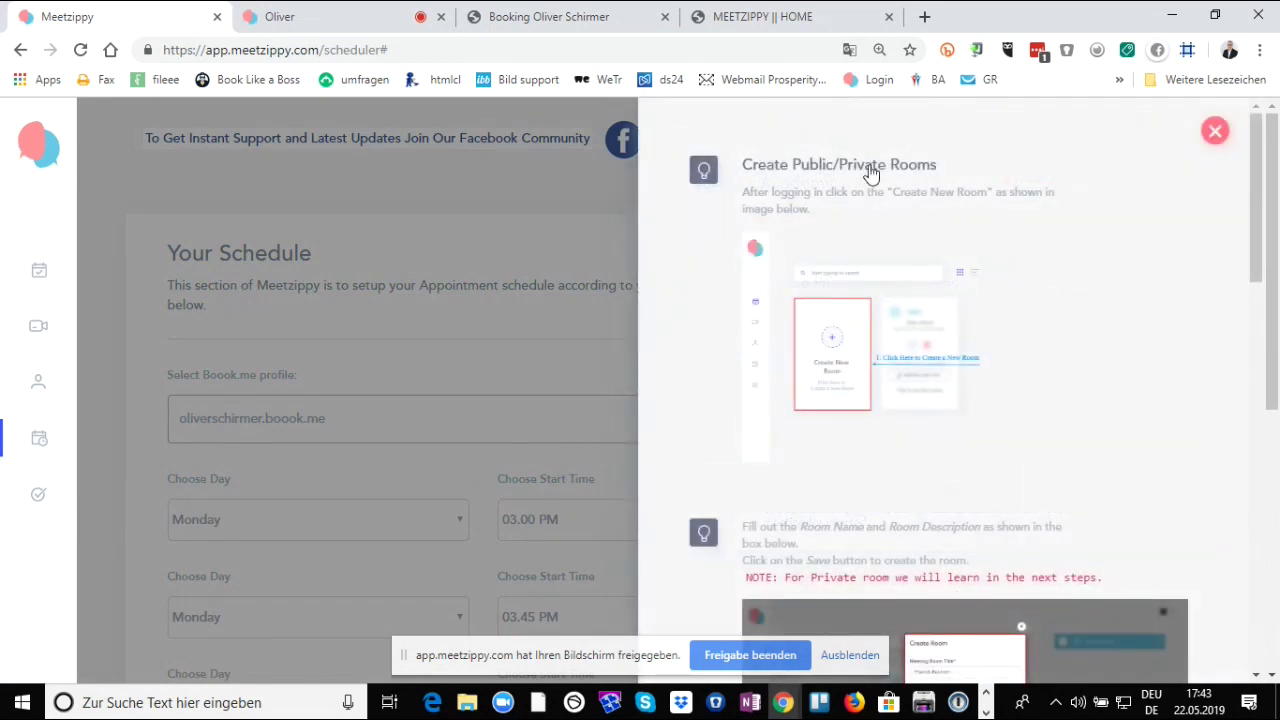
scroll(886, 290, down, 1)
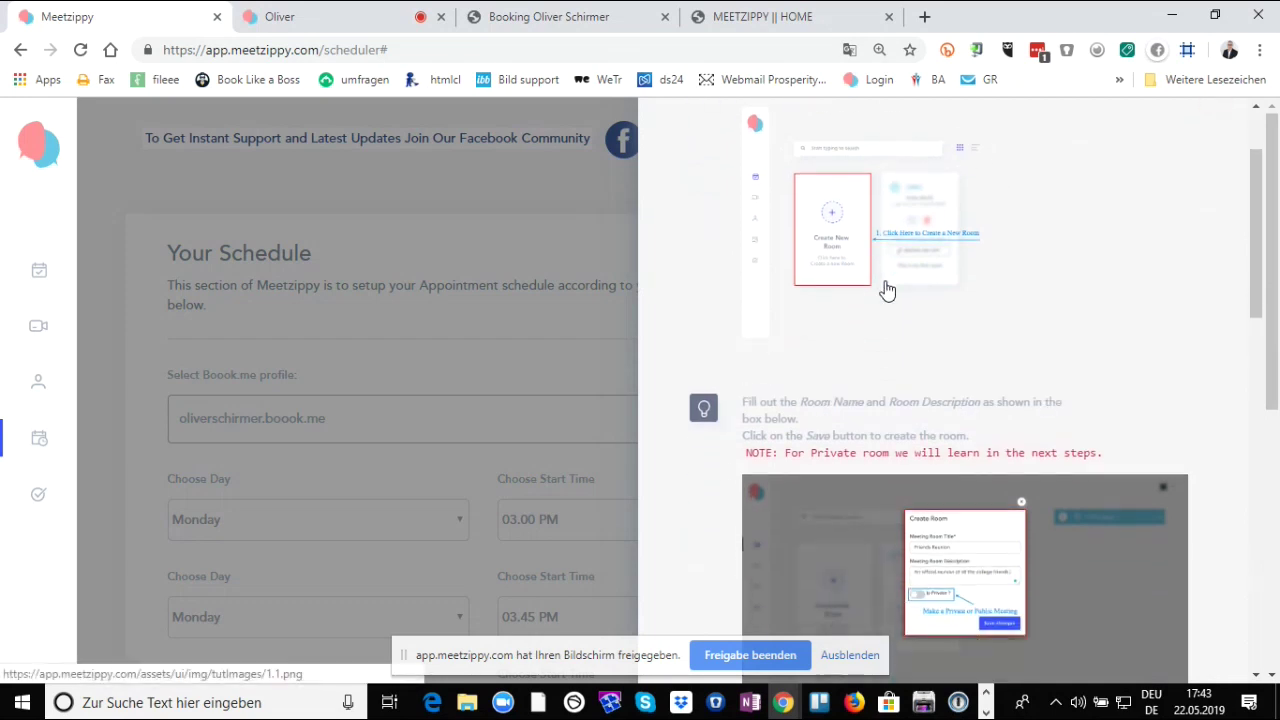
scroll(1000, 343, down, 1)
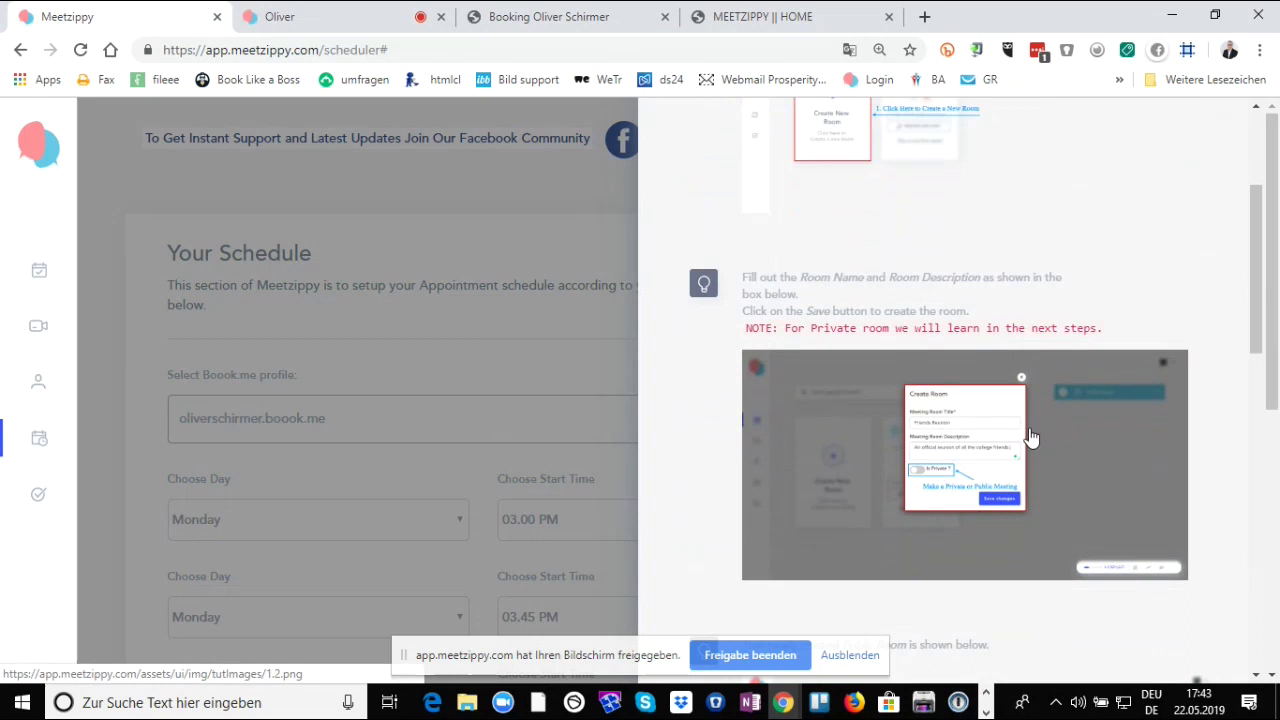
scroll(1000, 480, up, 1)
scroll(1069, 487, up, 1)
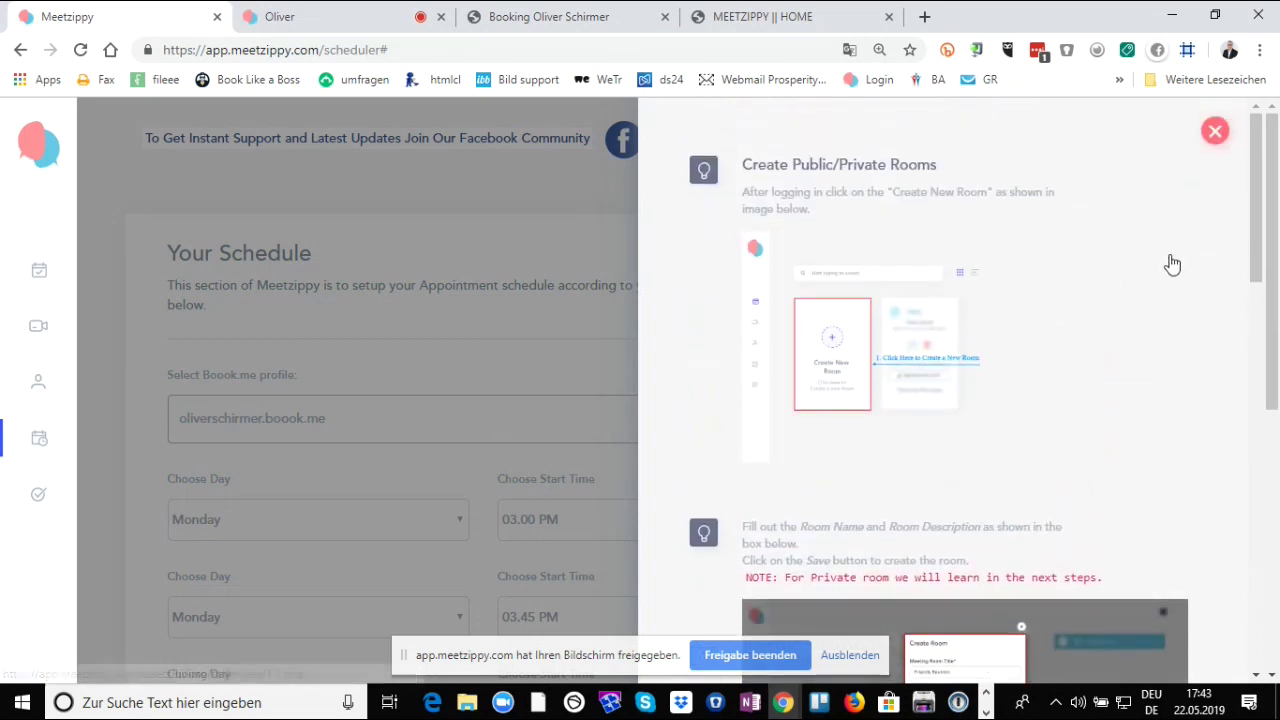
click(1217, 131)
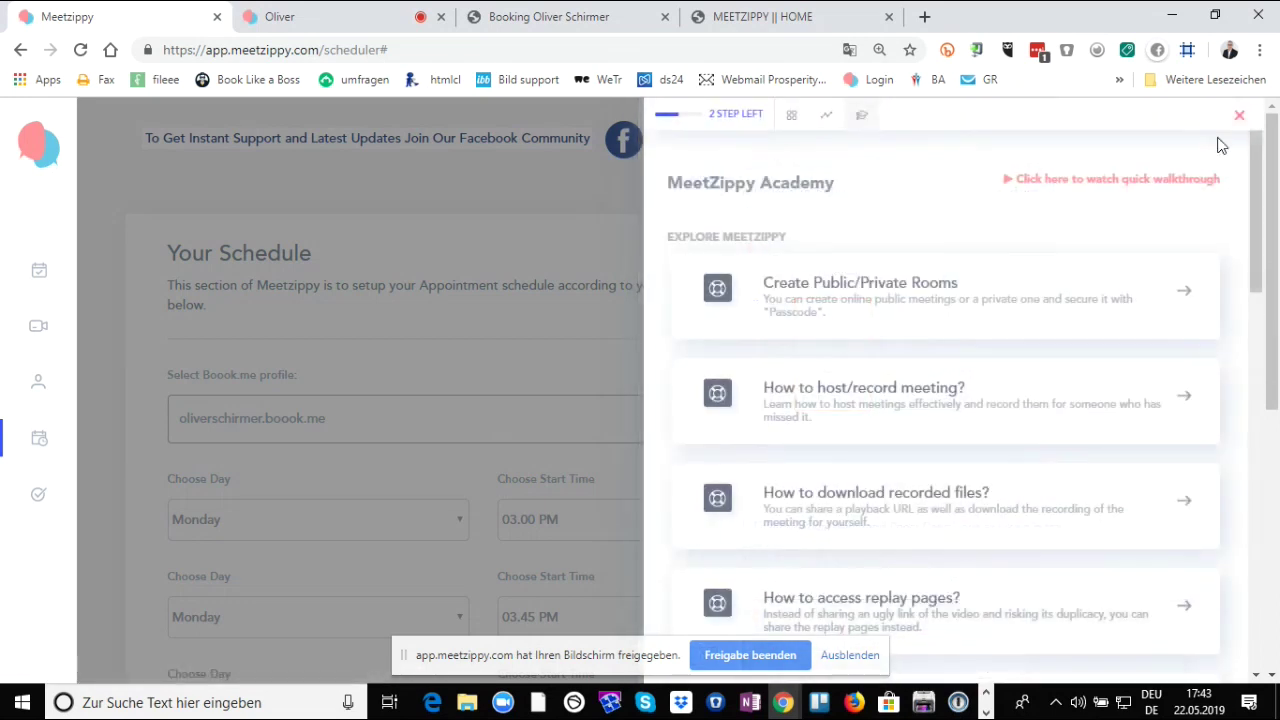
- Browse the Academy's Boook.me, scheduler and additional resource topics, and open Get Bonuses
scroll(1099, 290, down, 4)
scroll(1099, 285, down, 5)
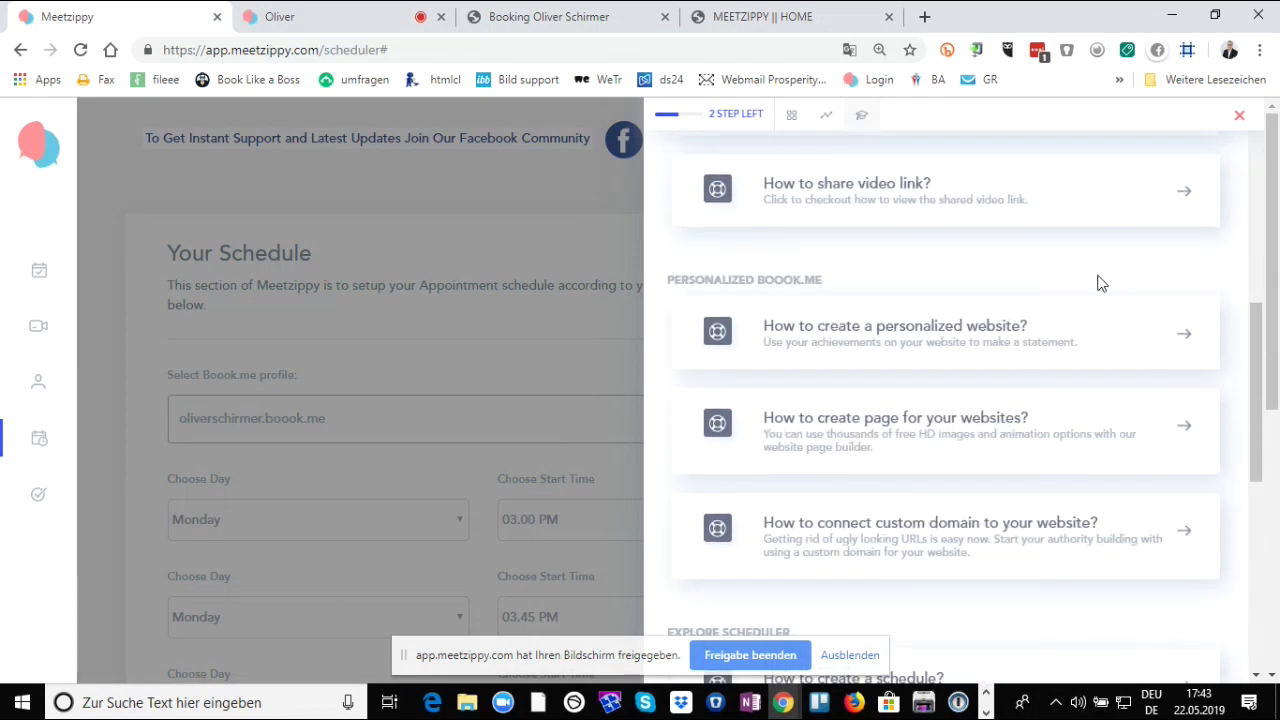
scroll(1100, 285, down, 3)
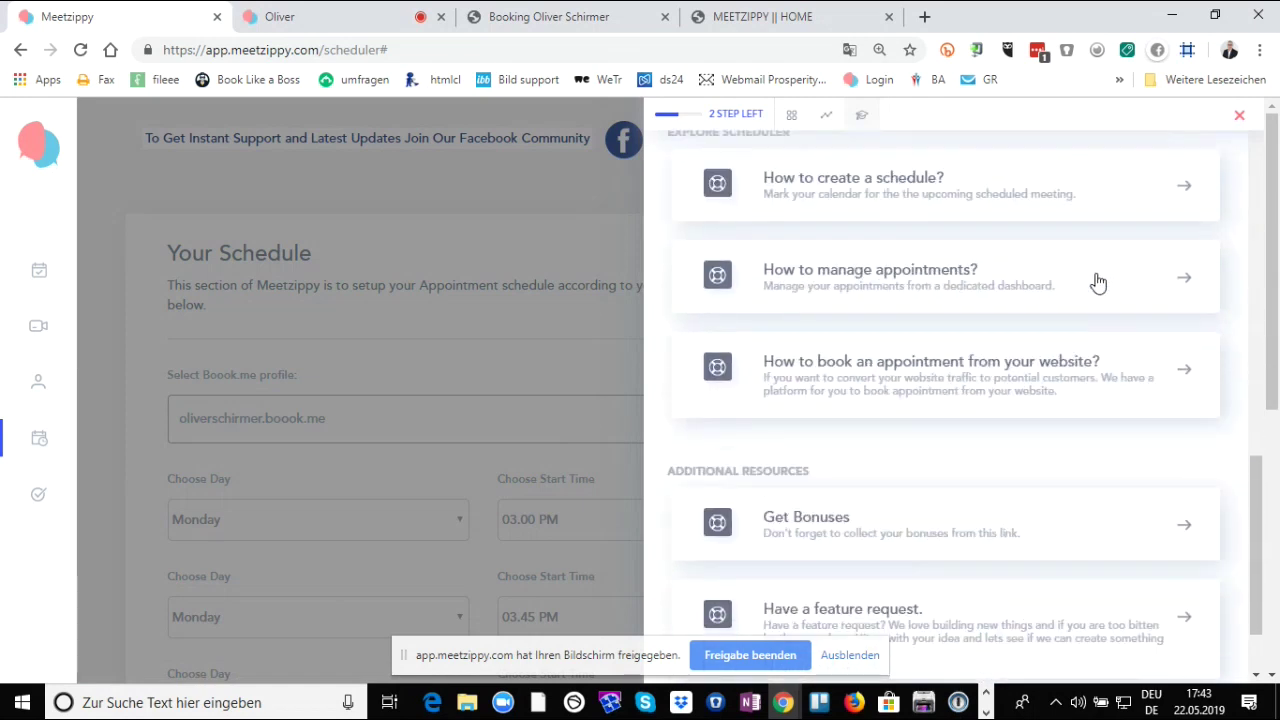
scroll(1103, 334, down, 1)
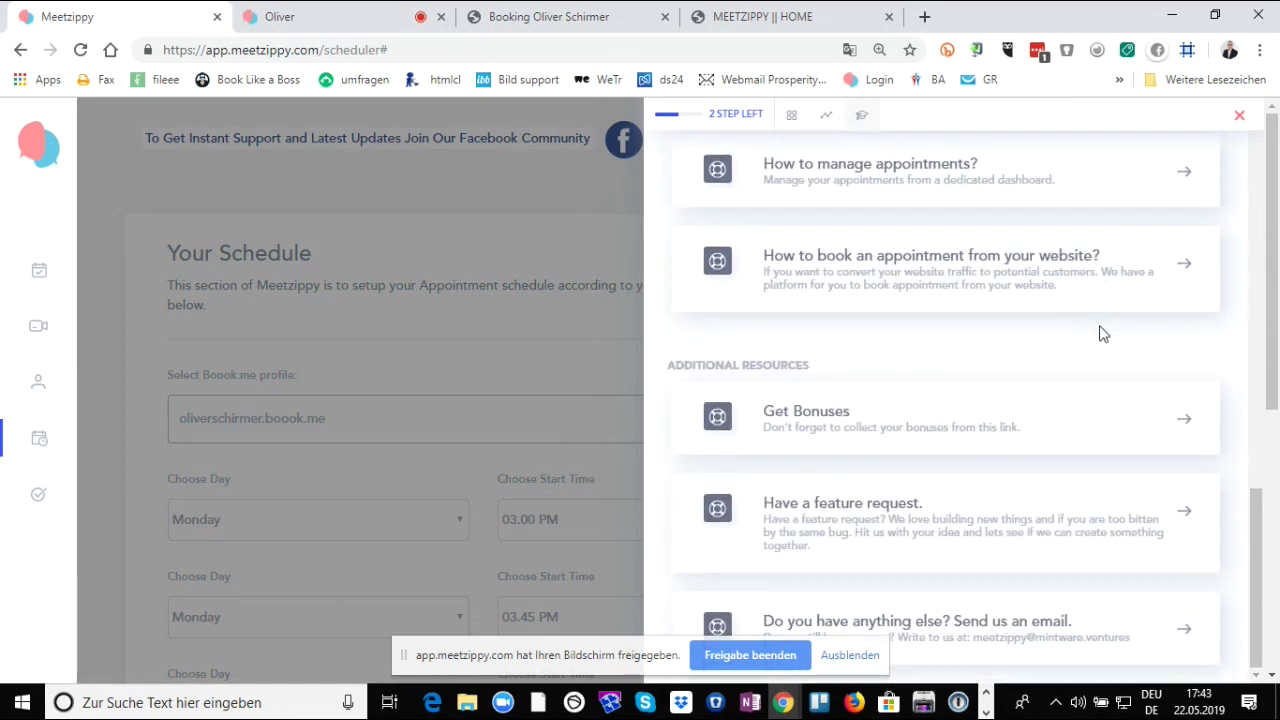
click(1185, 424)
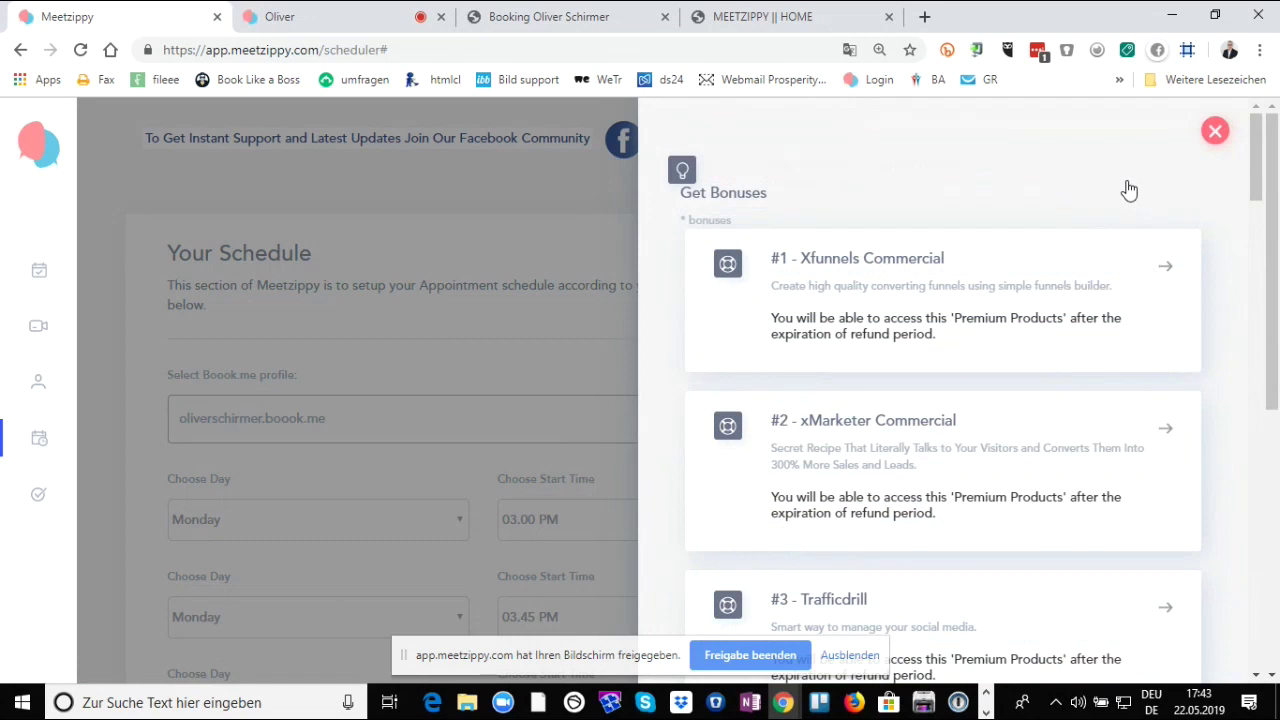
- Review the bonus products from Xfunnels Commercial through the WP Video plugins, then close the bonus list and the help panel
scroll(1126, 191, down, 1)
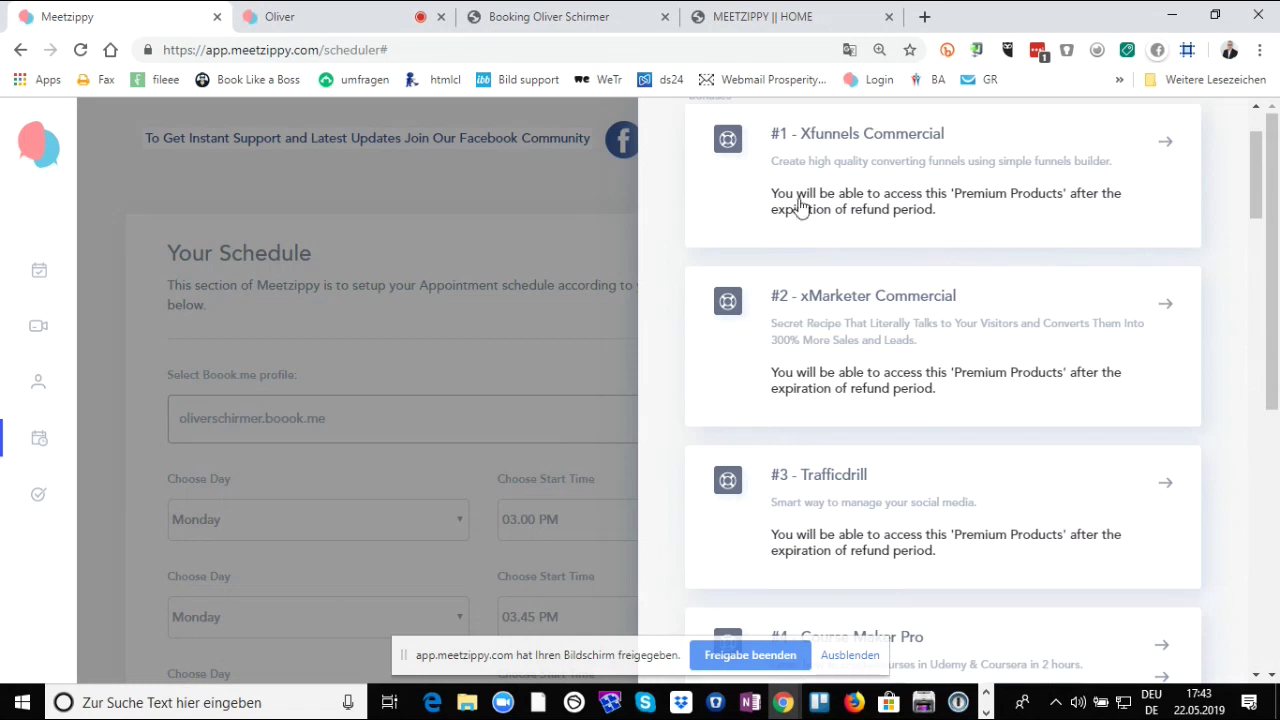
scroll(1037, 253, up, 1)
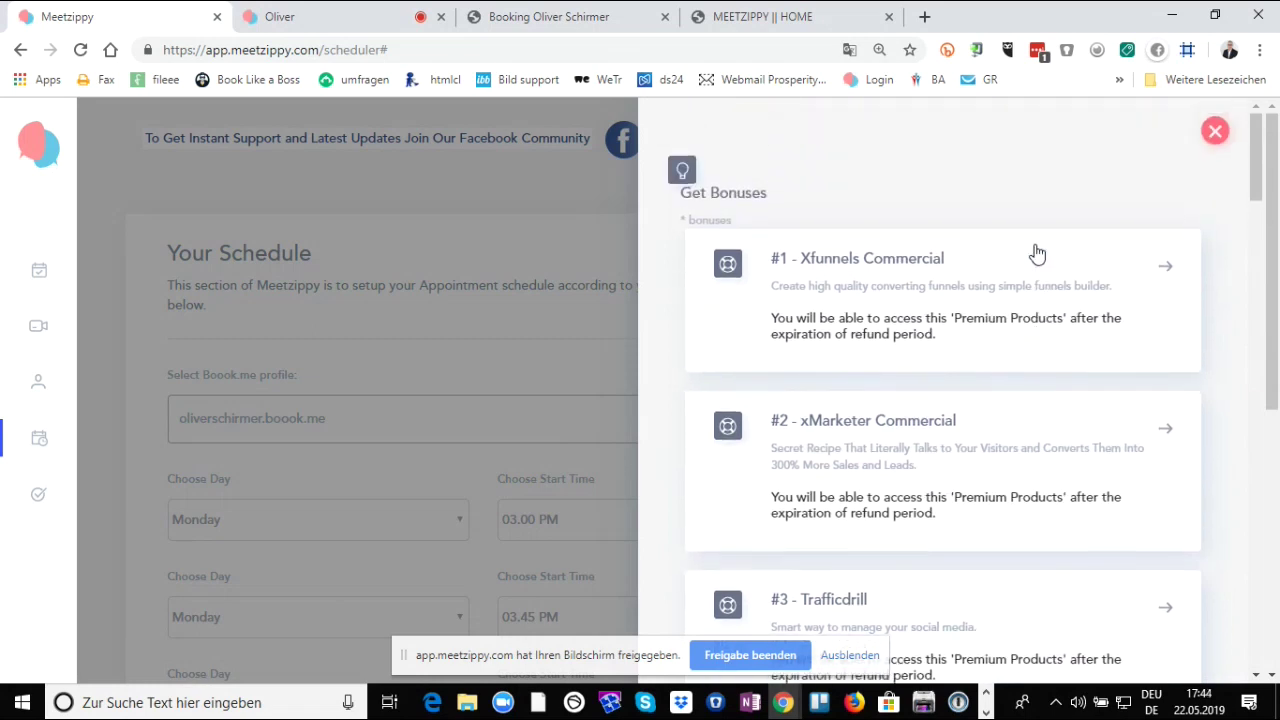
scroll(1034, 251, down, 1)
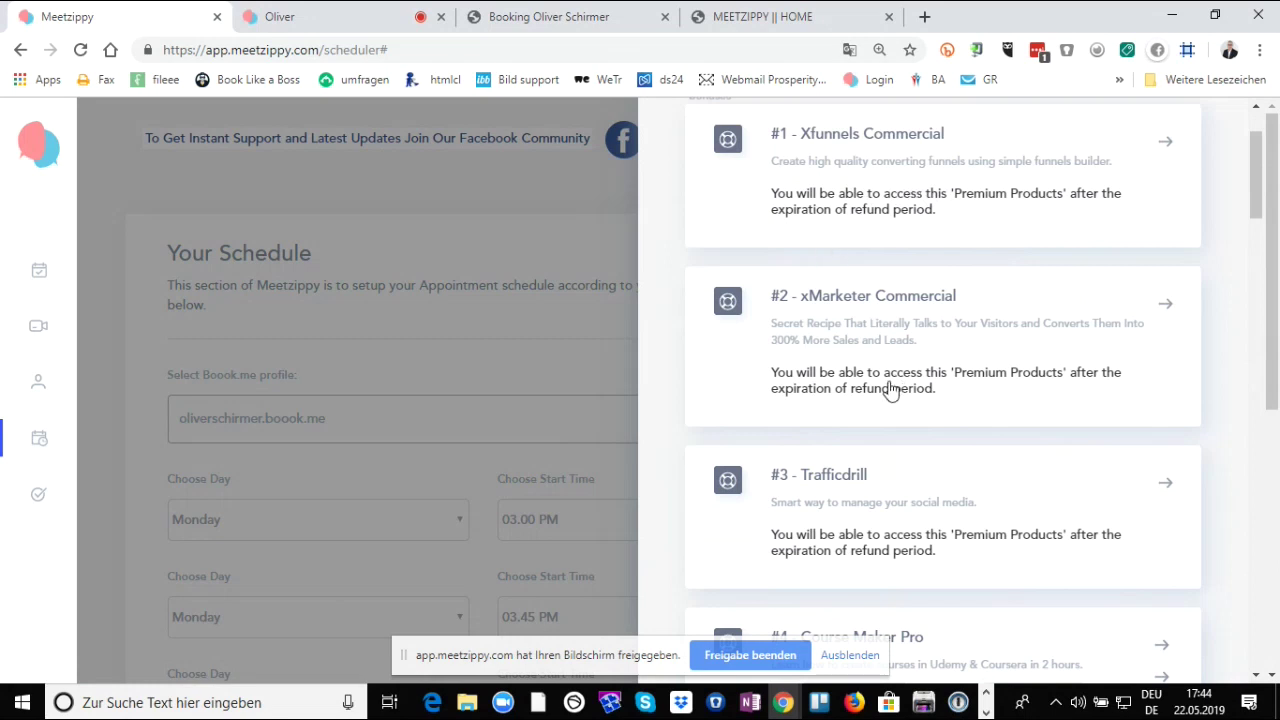
scroll(875, 368, down, 1)
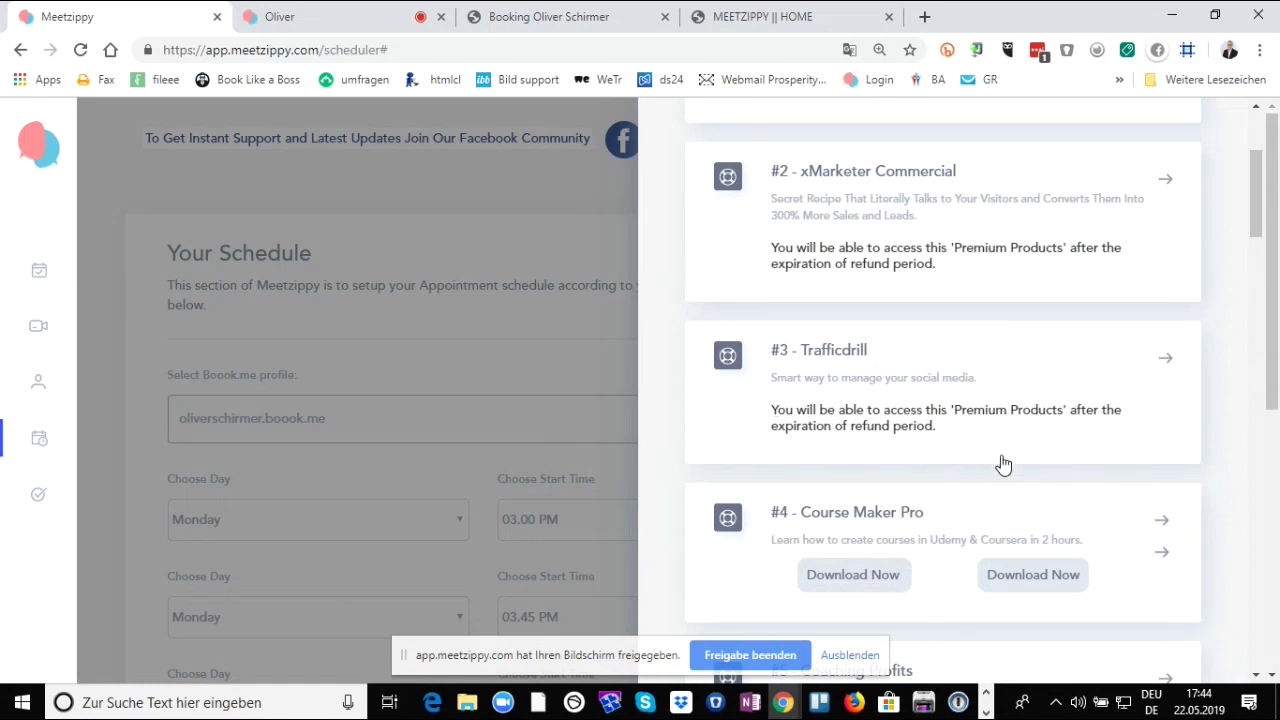
scroll(1077, 457, down, 2)
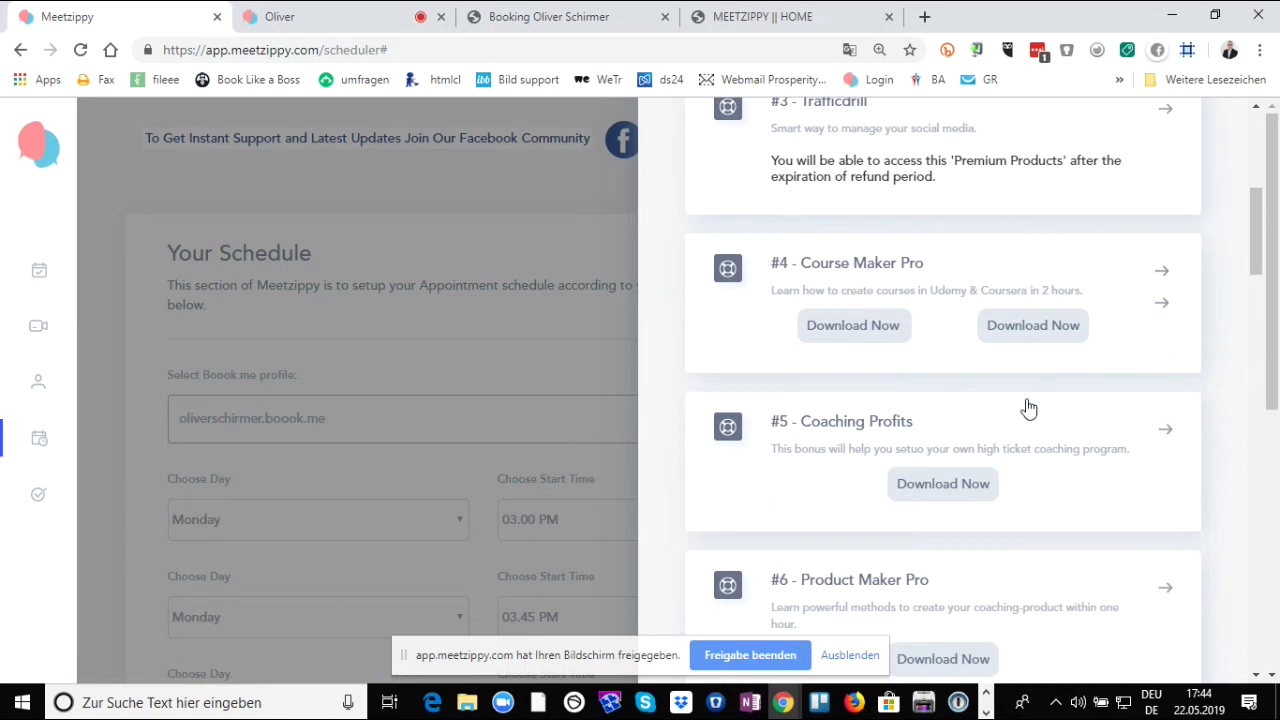
scroll(837, 374, down, 2)
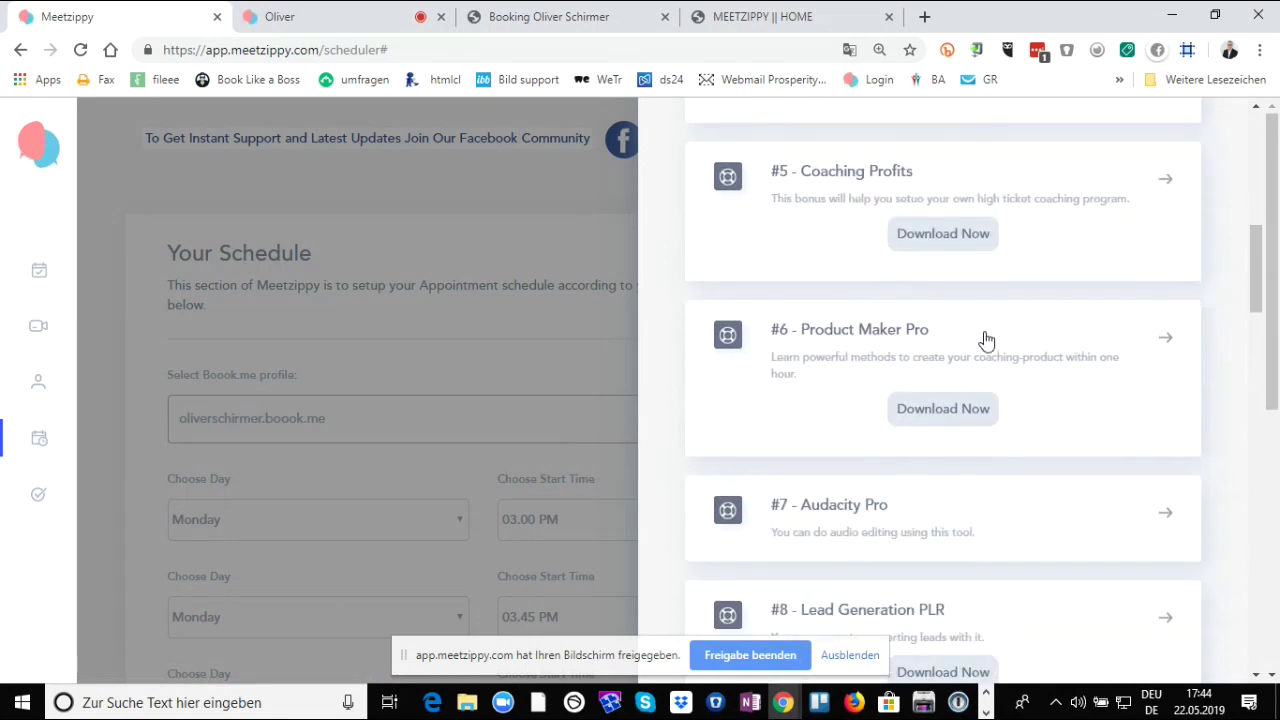
scroll(986, 341, down, 6)
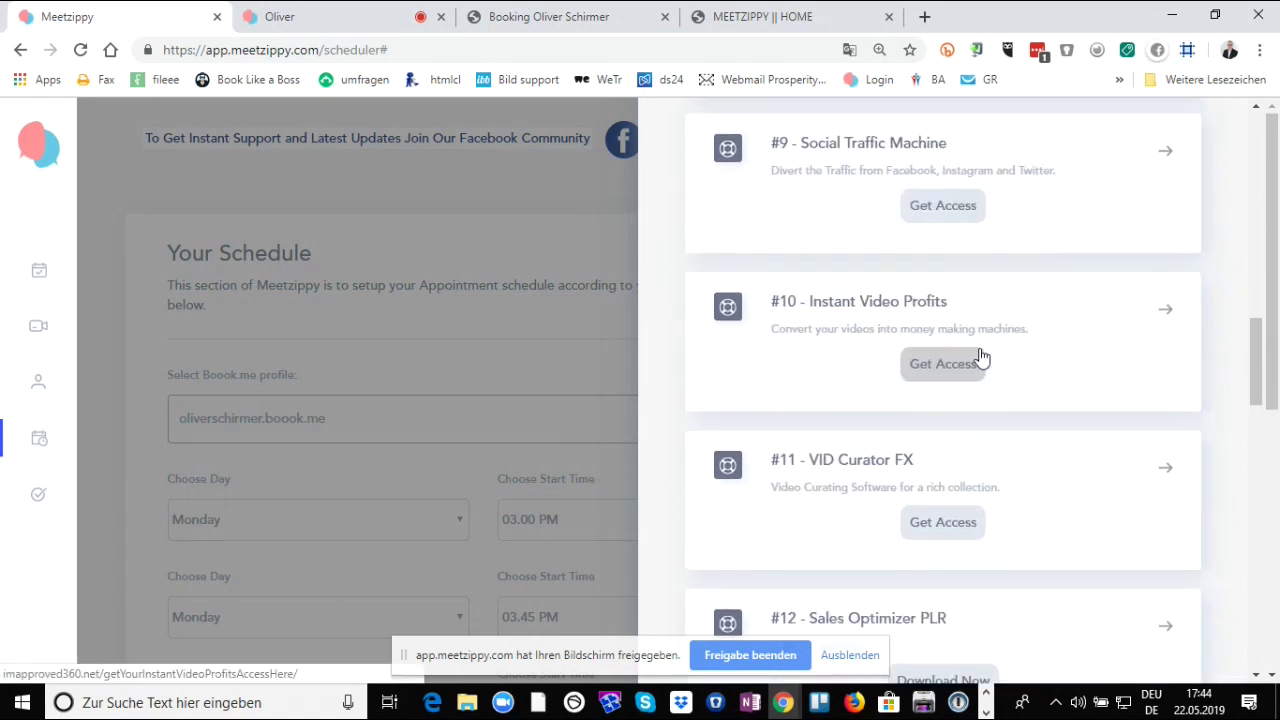
scroll(980, 357, down, 5)
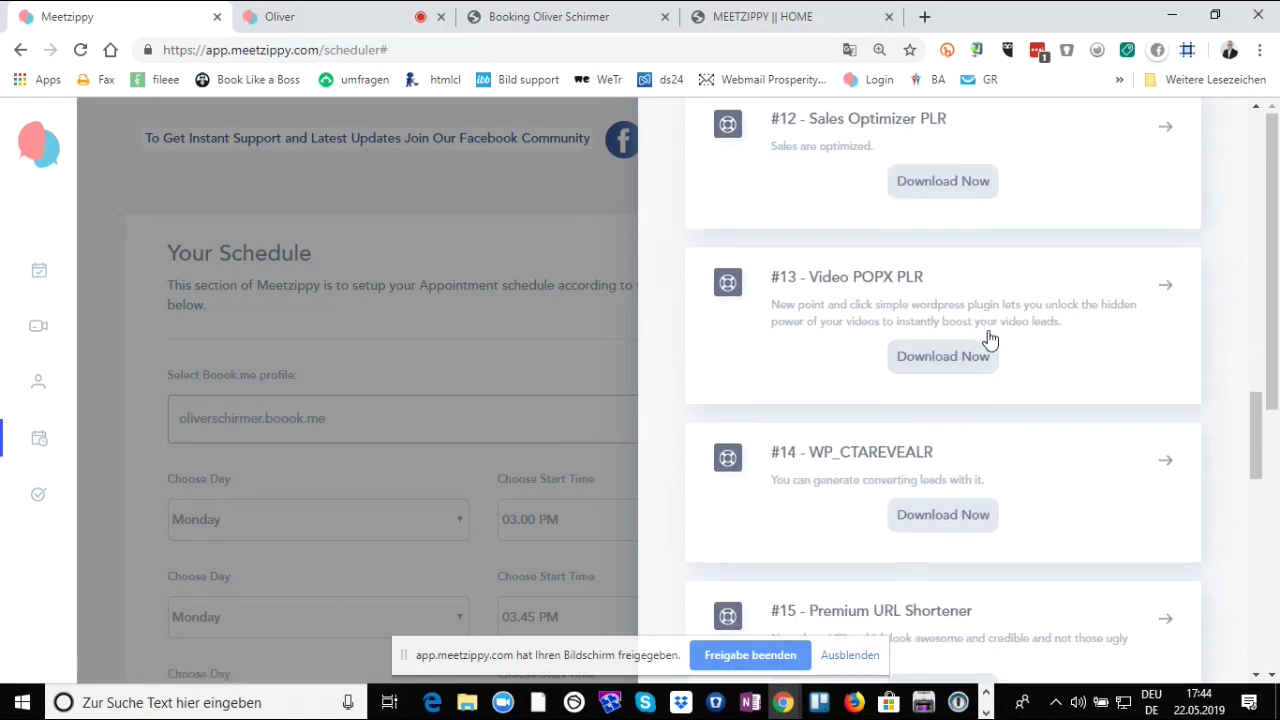
scroll(990, 340, down, 3)
scroll(1010, 410, down, 1)
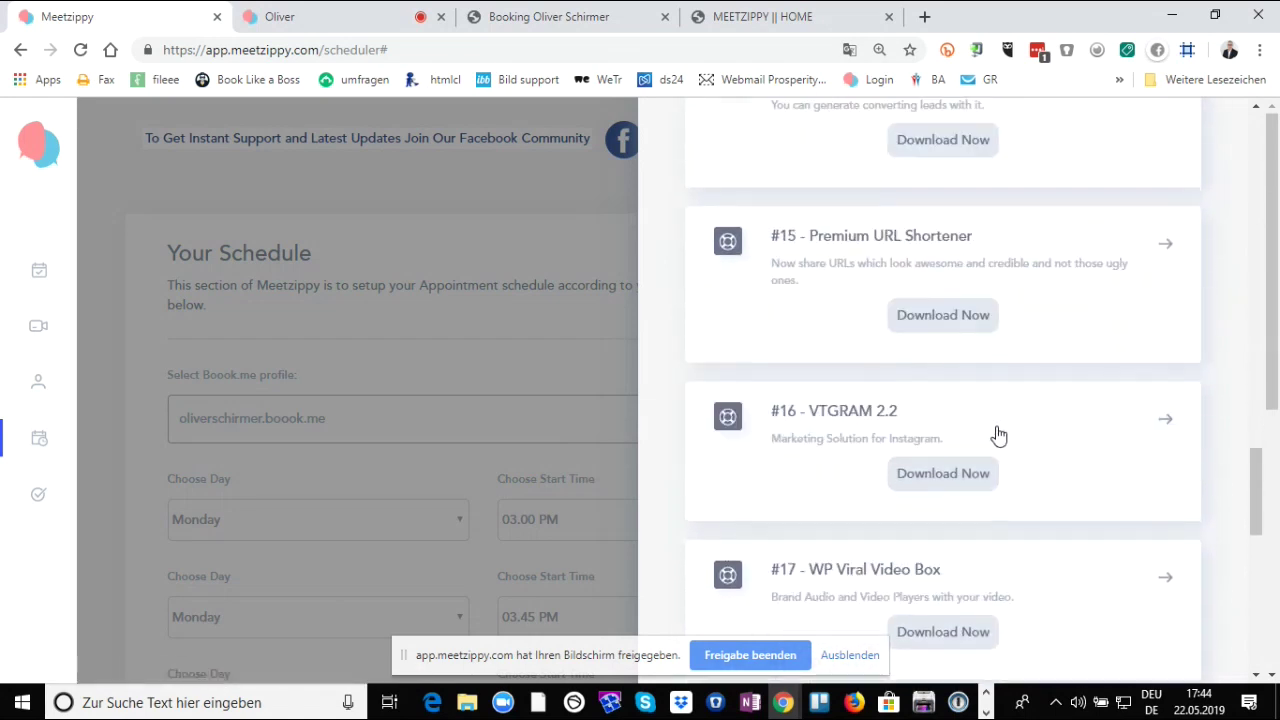
scroll(998, 435, down, 2)
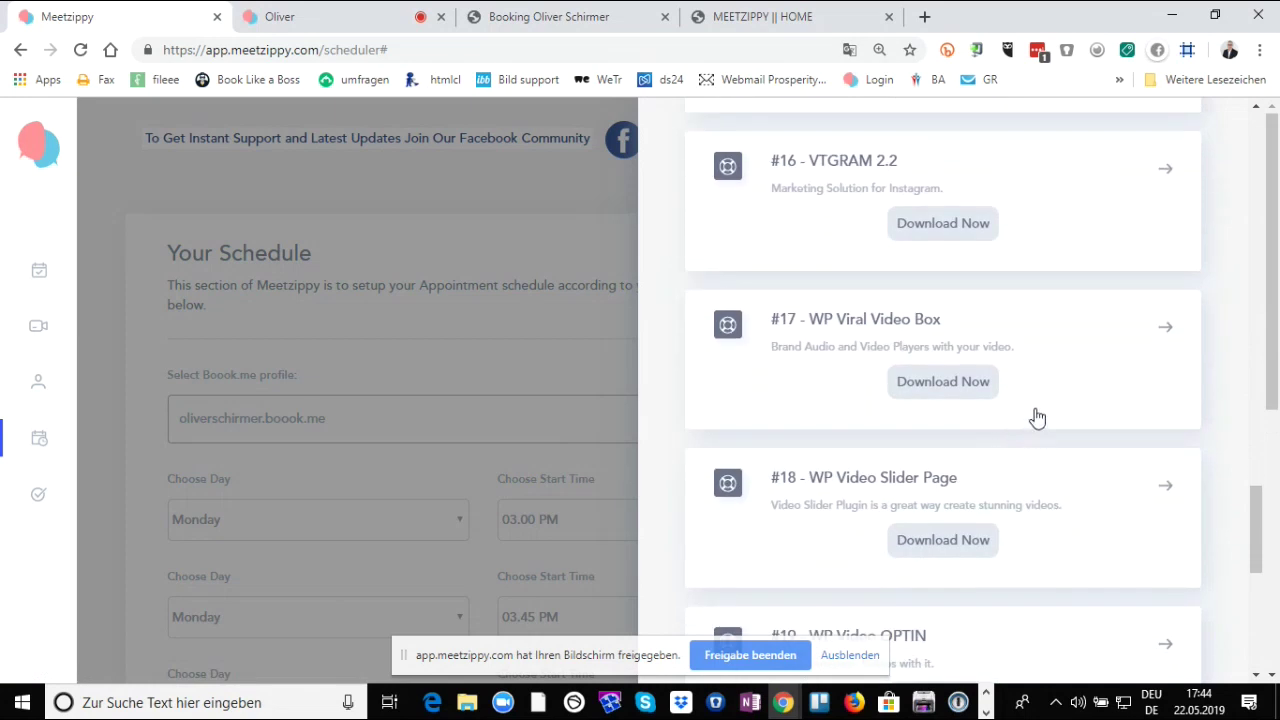
scroll(1033, 426, up, 16)
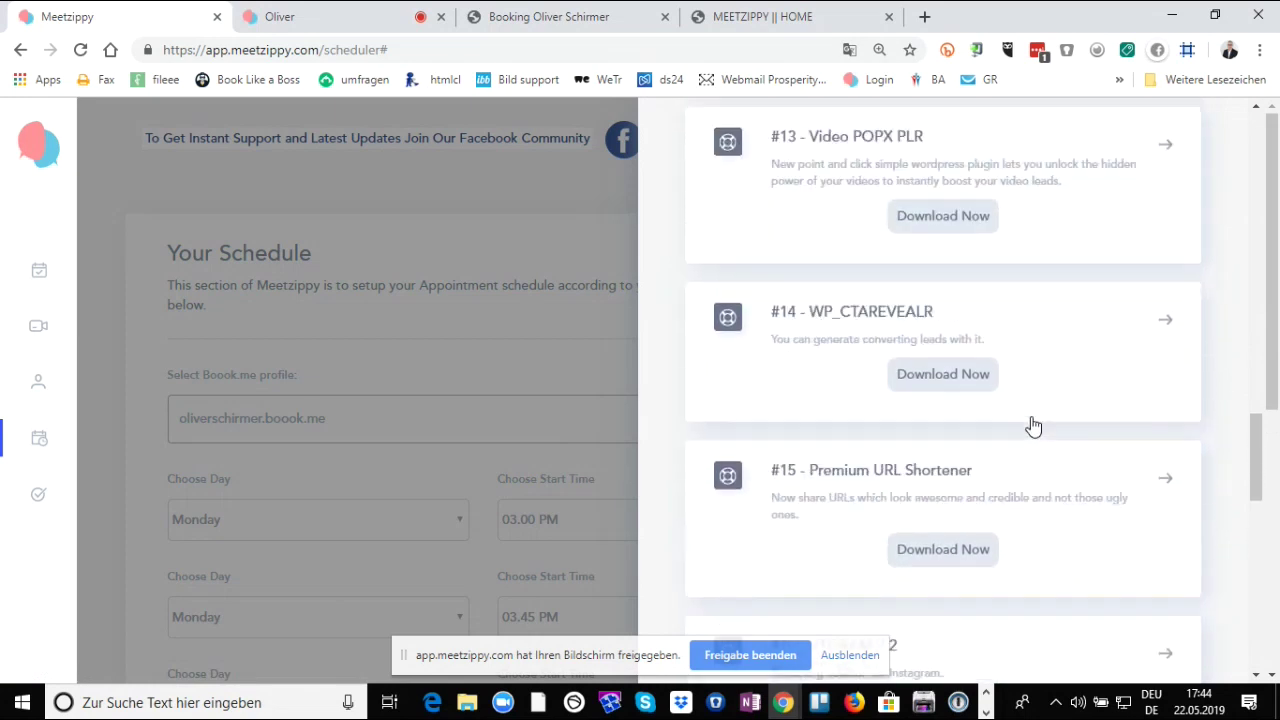
scroll(1033, 426, up, 3)
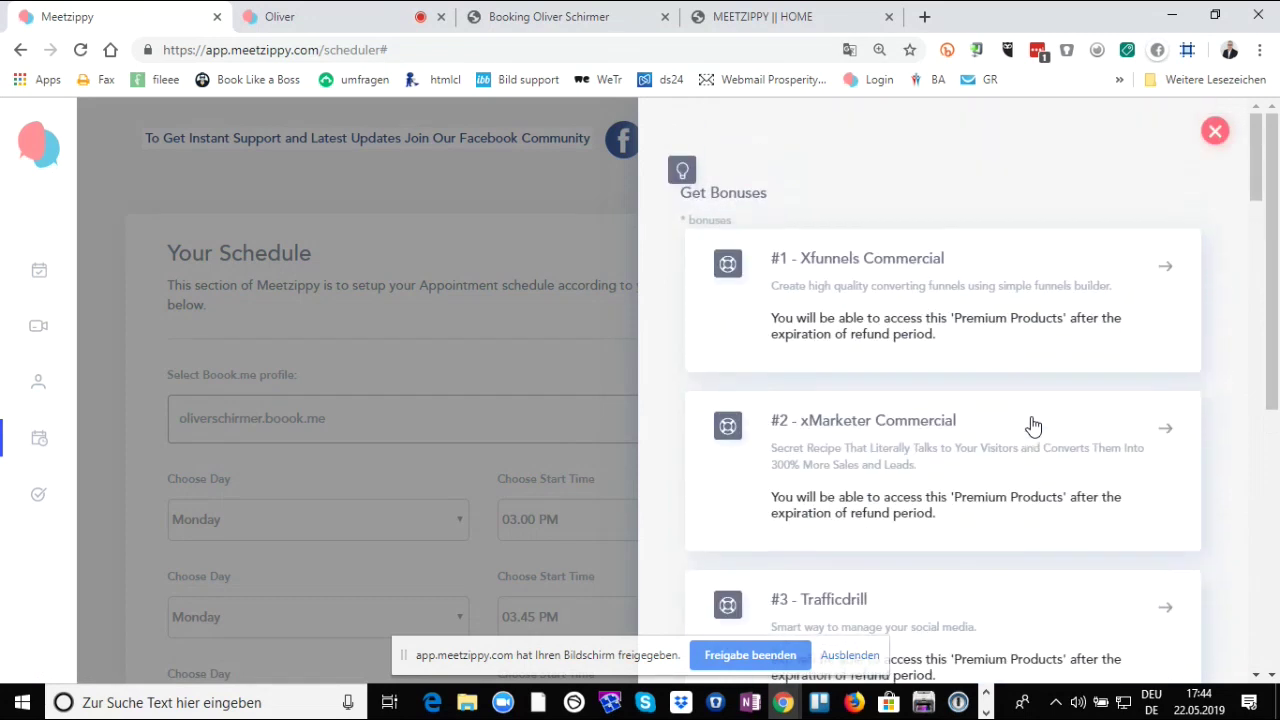
click(1215, 132)
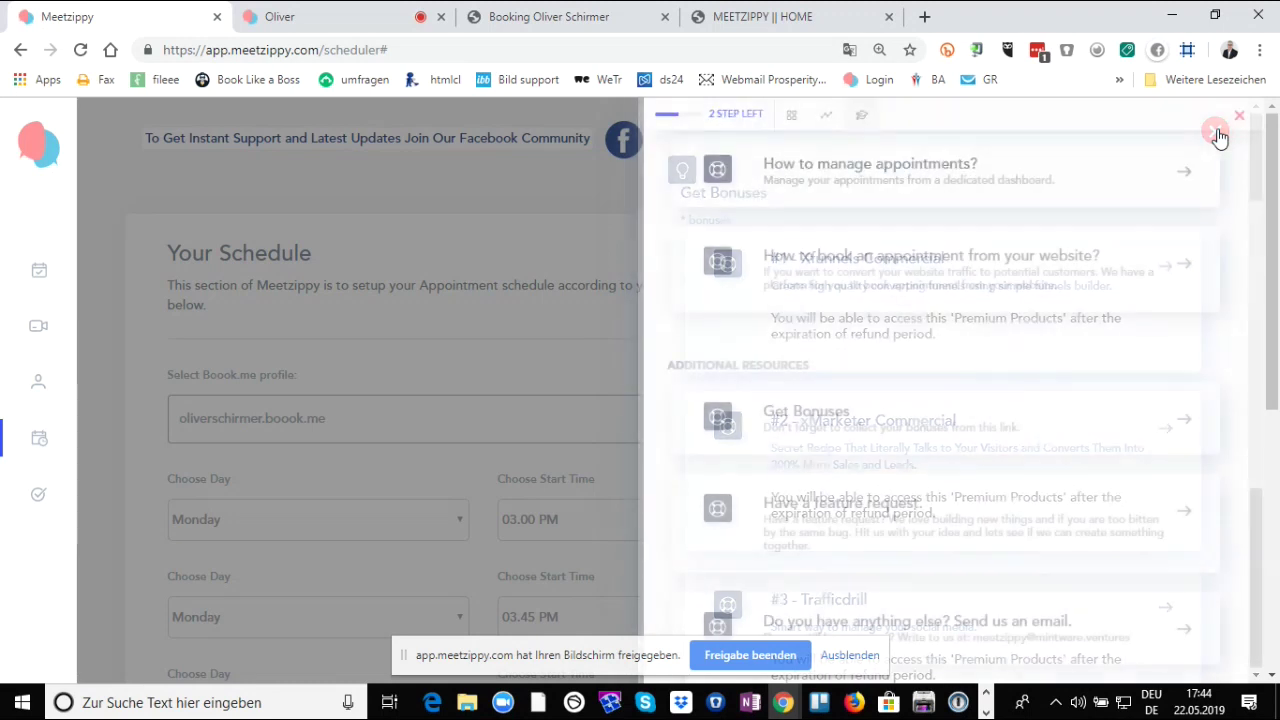
click(1239, 119)
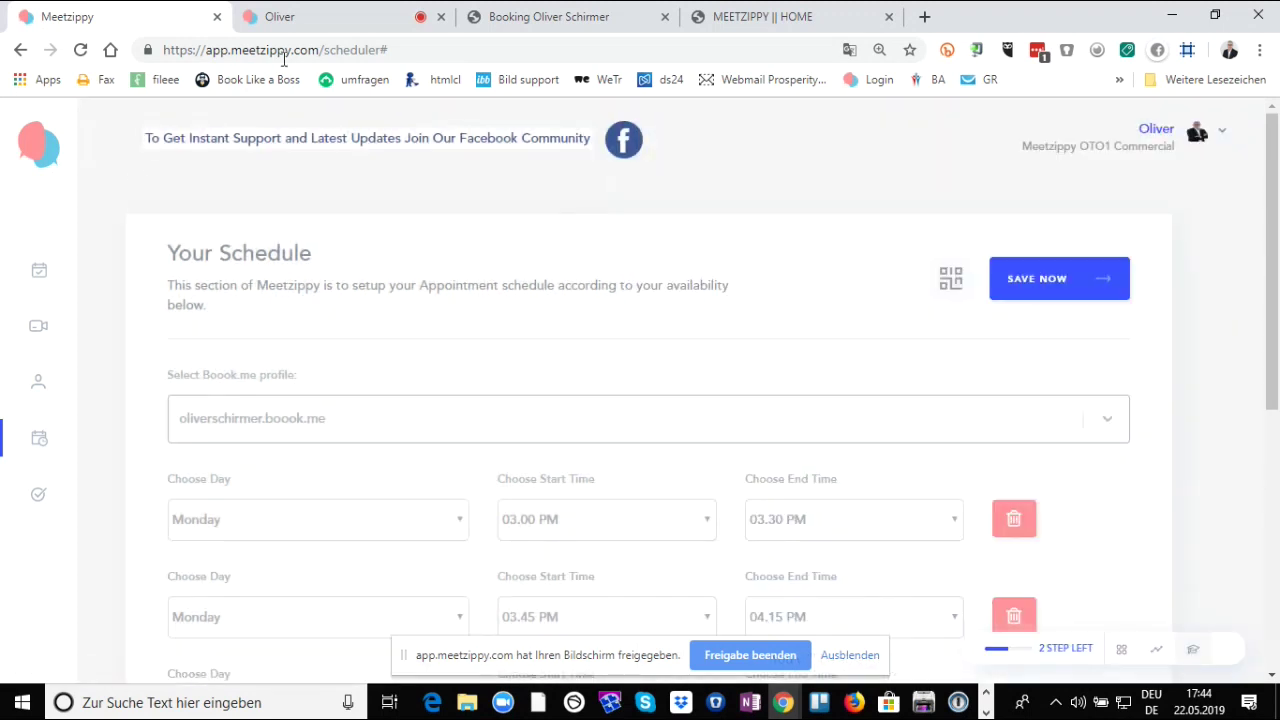
- Return to the live meeting room, open its whiteboard, and move the webcam tile off the drawing area
click(337, 24)
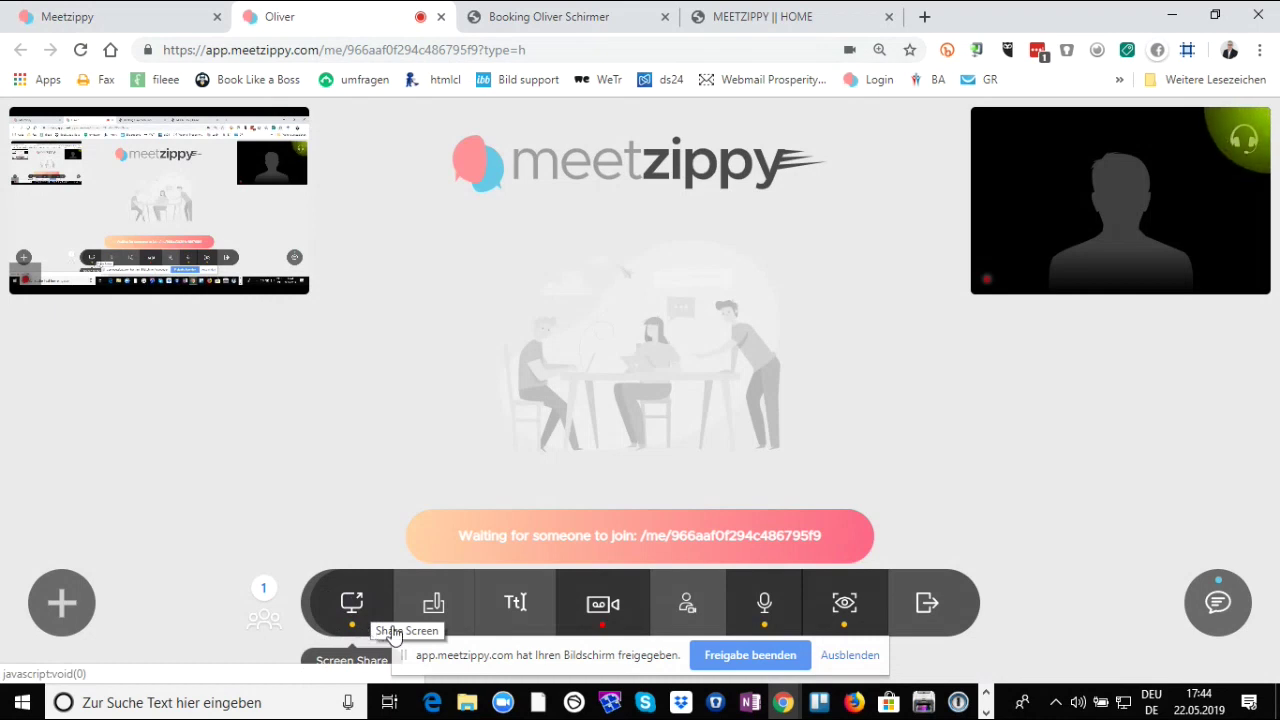
click(434, 604)
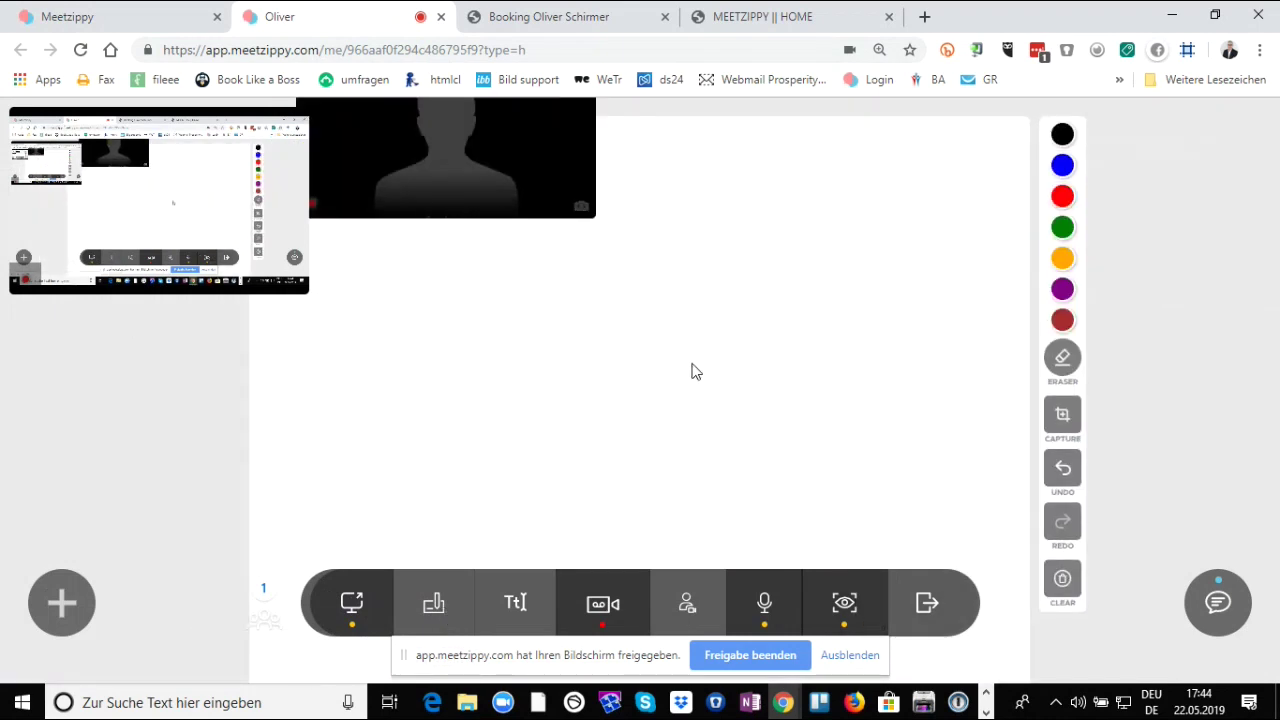
drag(477, 171, 206, 489)
- Draw a blue spiral stroke and a purple angled line on the whiteboard, then close the whiteboard
click(1062, 165)
mouse_move(553, 181)
mouse_down()
mouse_move(694, 291)
mouse_move(663, 279)
mouse_up()
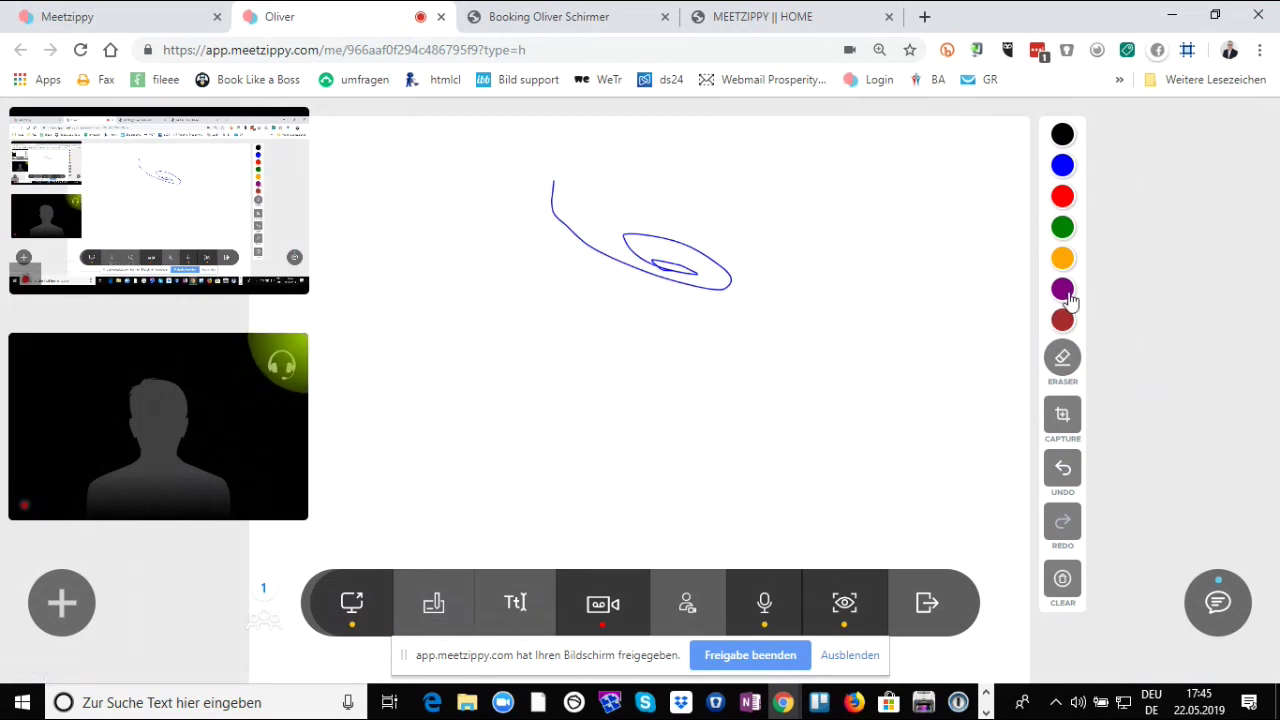
drag(808, 198, 523, 300)
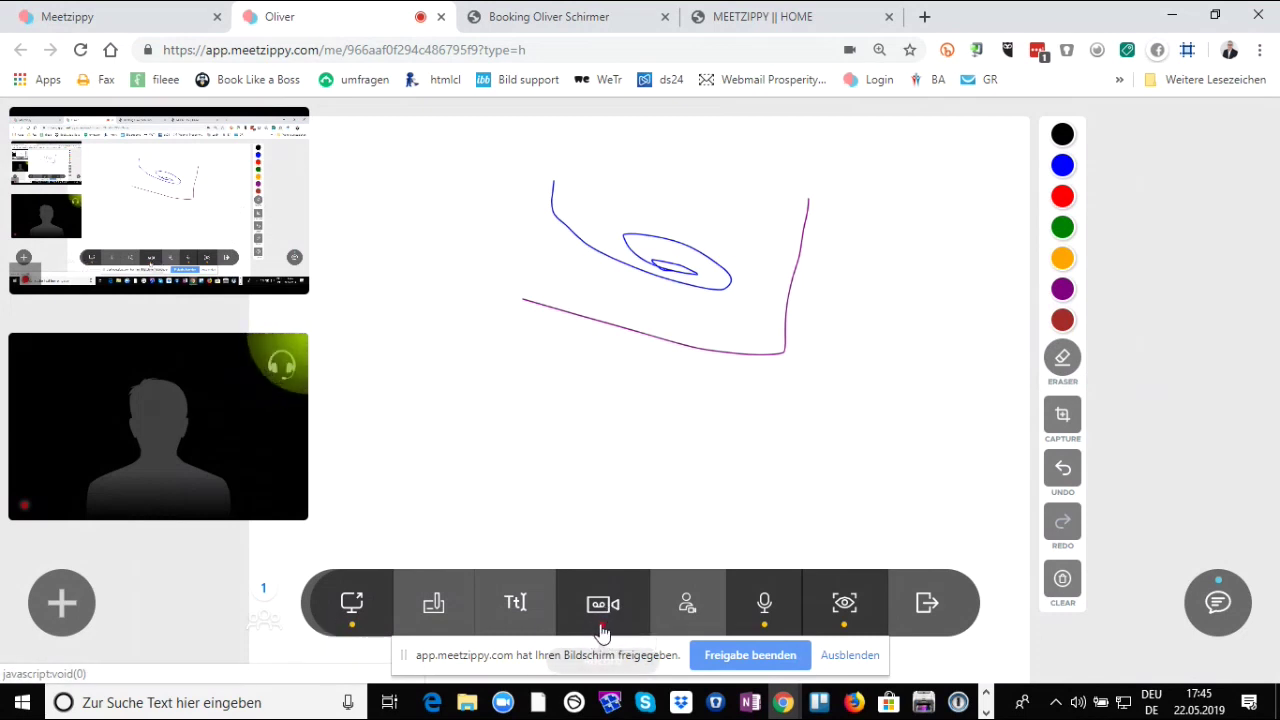
click(455, 610)
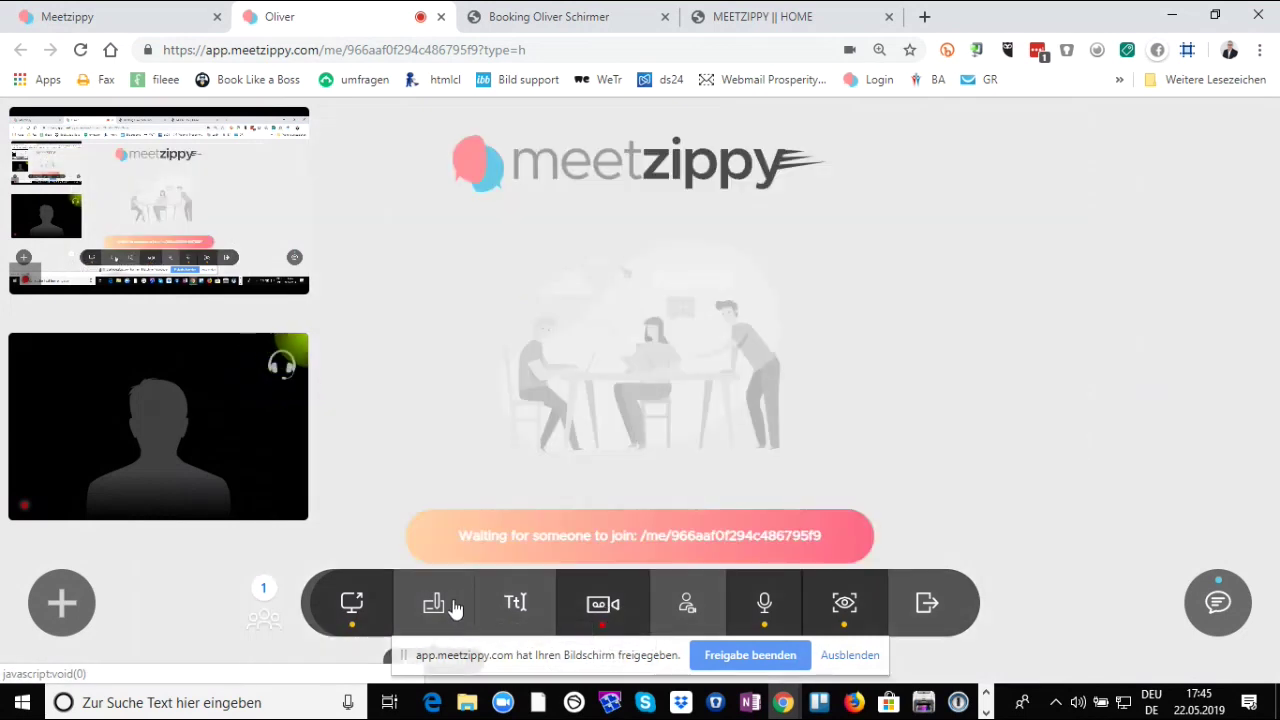
- Turn the webcam on in the meeting room, switch it off again, and check the recording status on the video tile
click(695, 608)
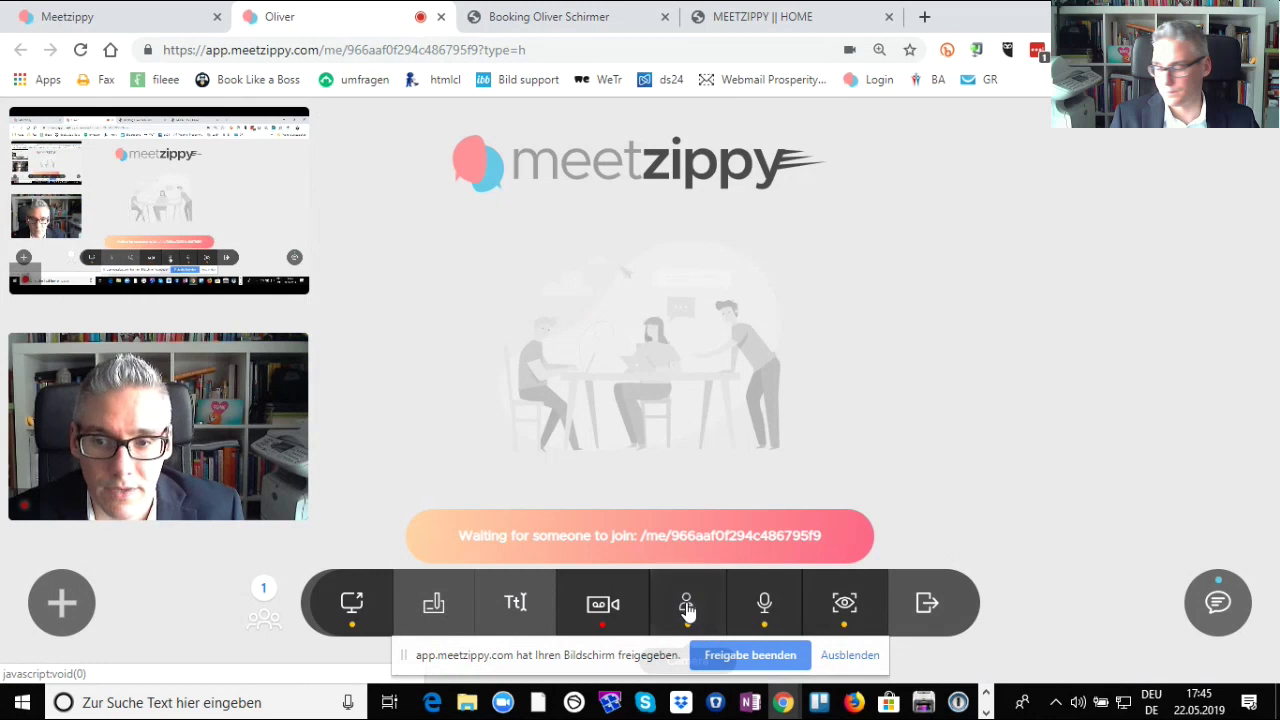
click(687, 608)
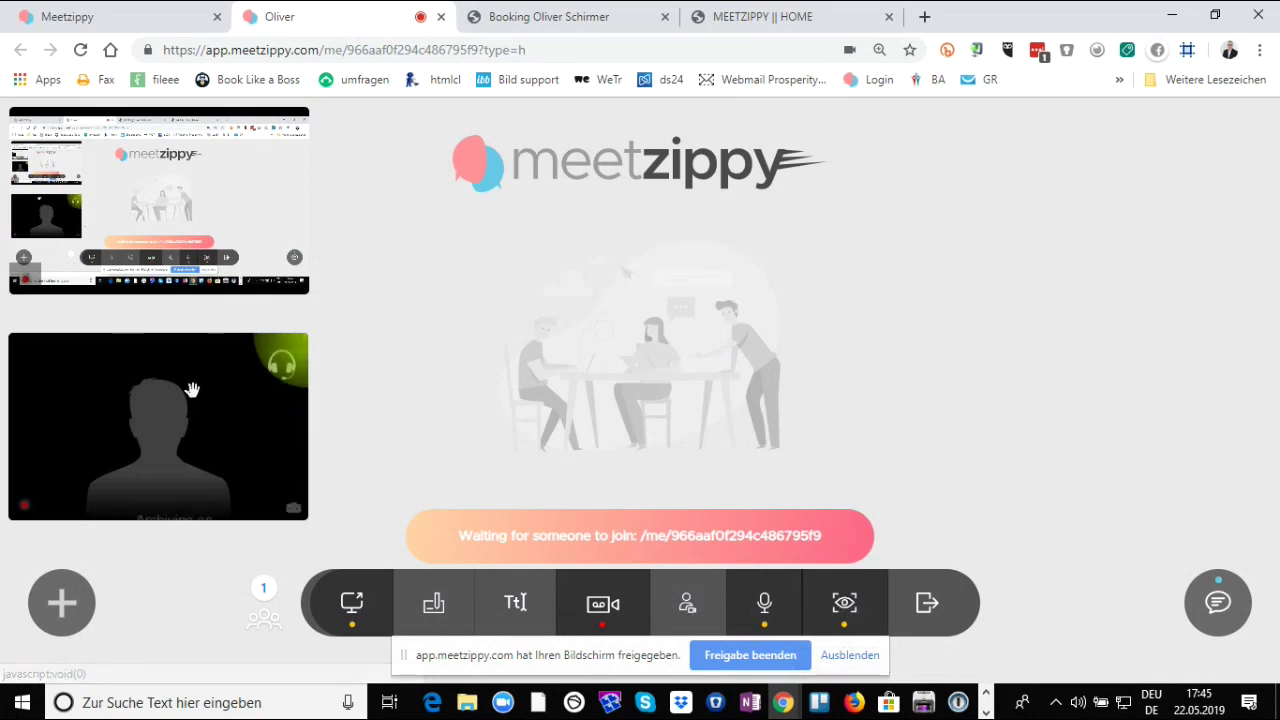
mouse_move(211, 447)
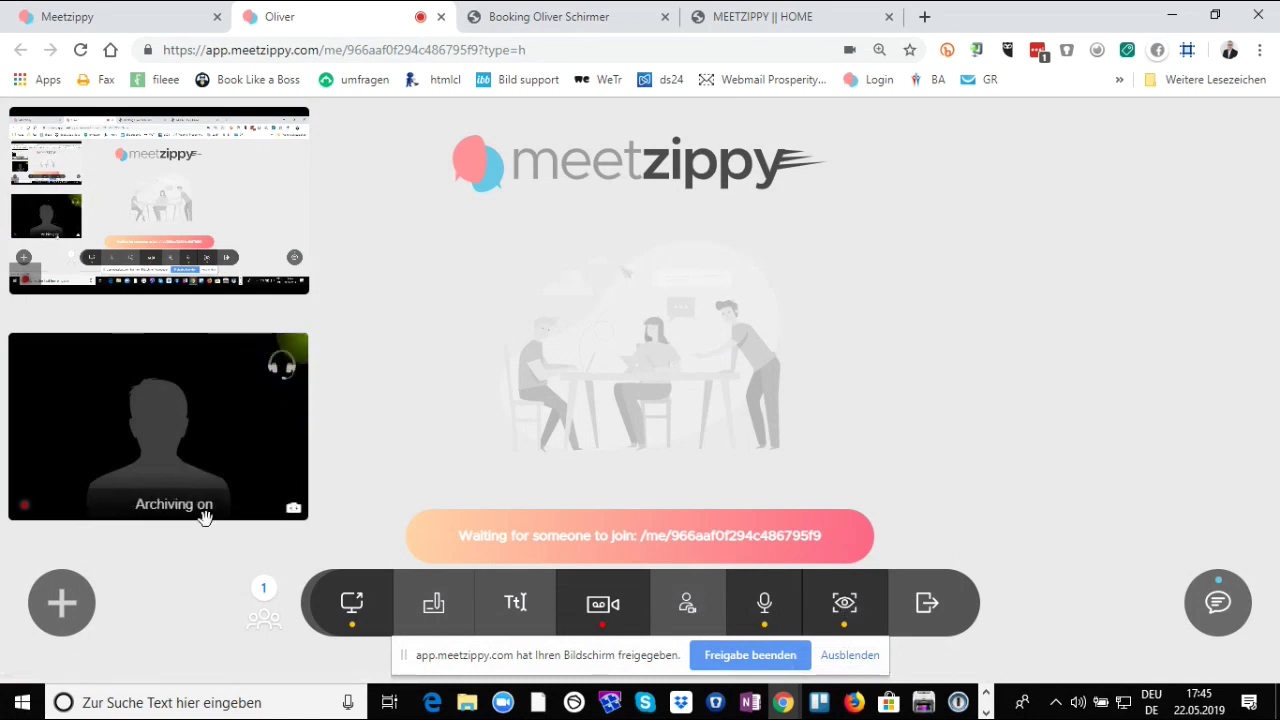
- Open the meeting's shared text editor, move the video tiles clear of the text, and highlight the start of "Kein Abo & Einmalige Zahlung."
click(516, 604)
drag(262, 172, 1133, 152)
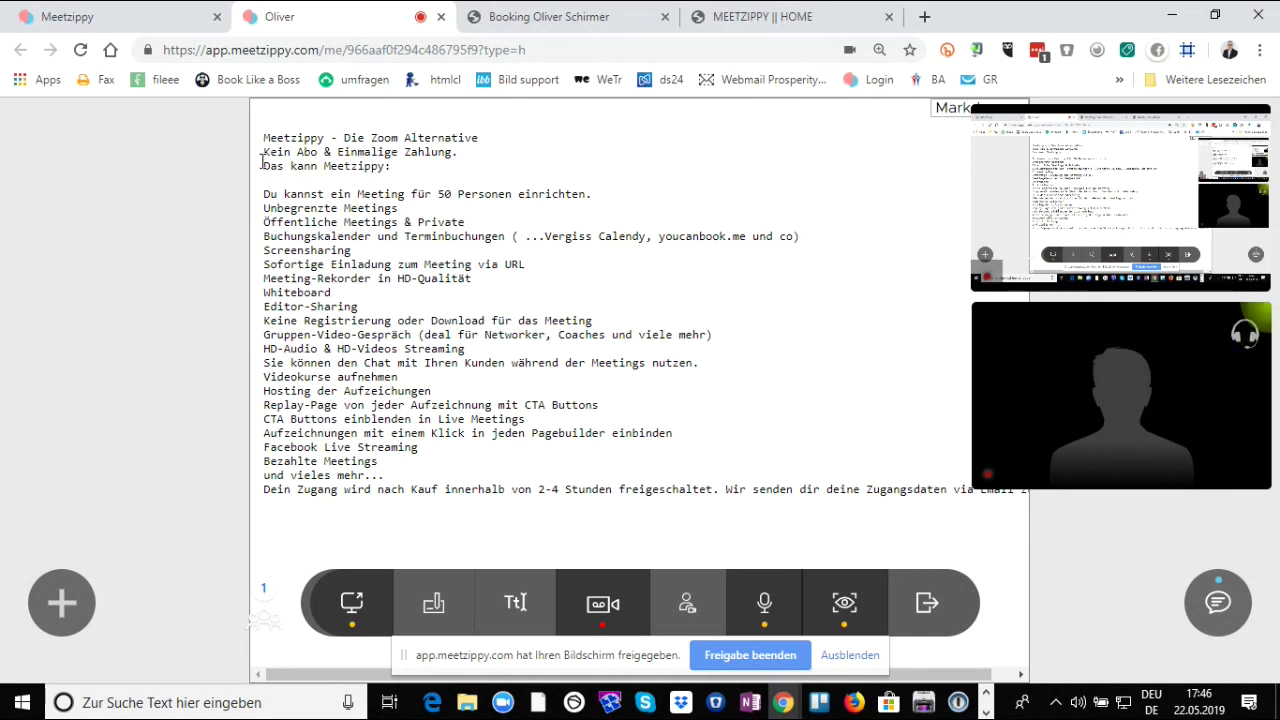
drag(270, 152, 308, 152)
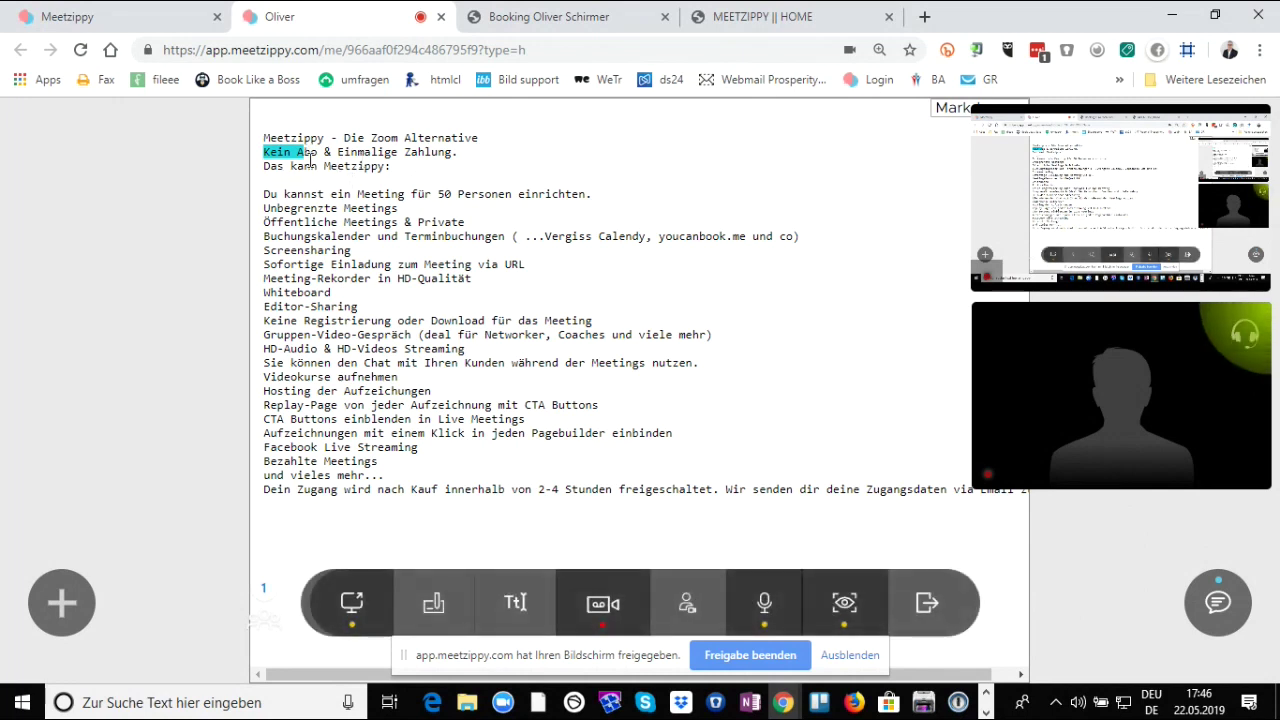
click(310, 166)
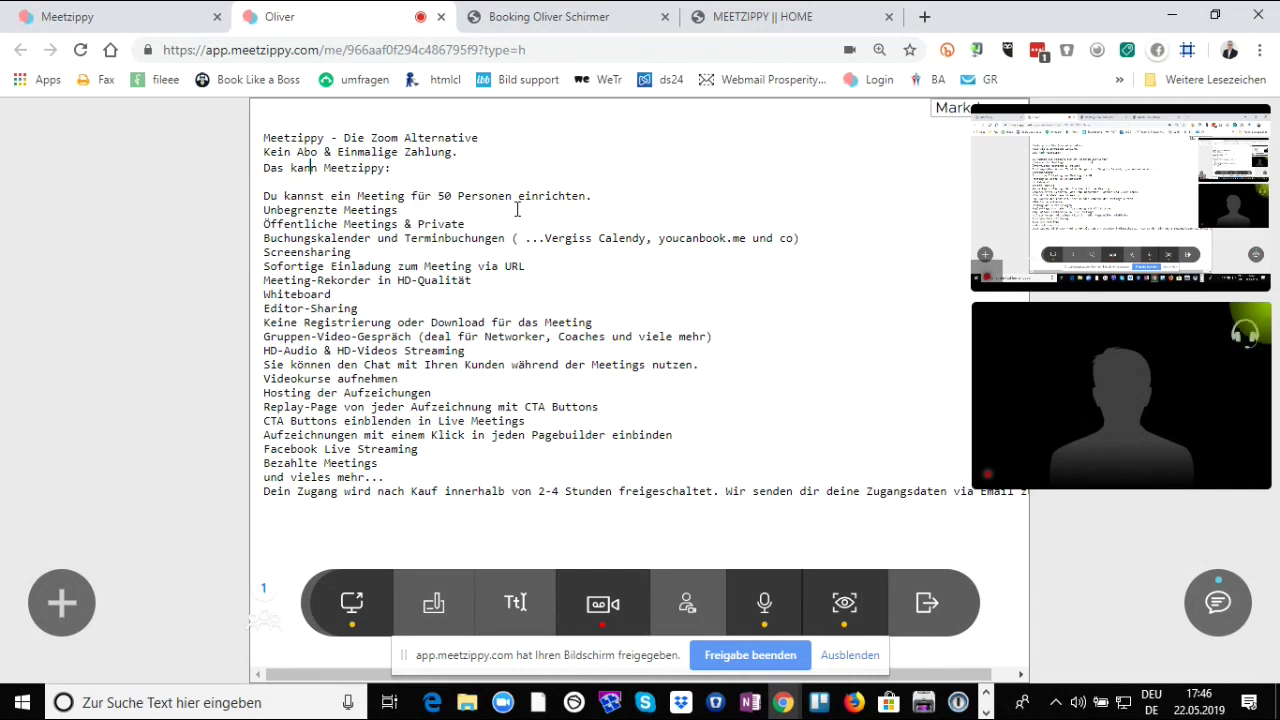
- Compare the meeting and participant limits of the two license plans on the Meetzippy offer page, then return to the meeting room
click(800, 14)
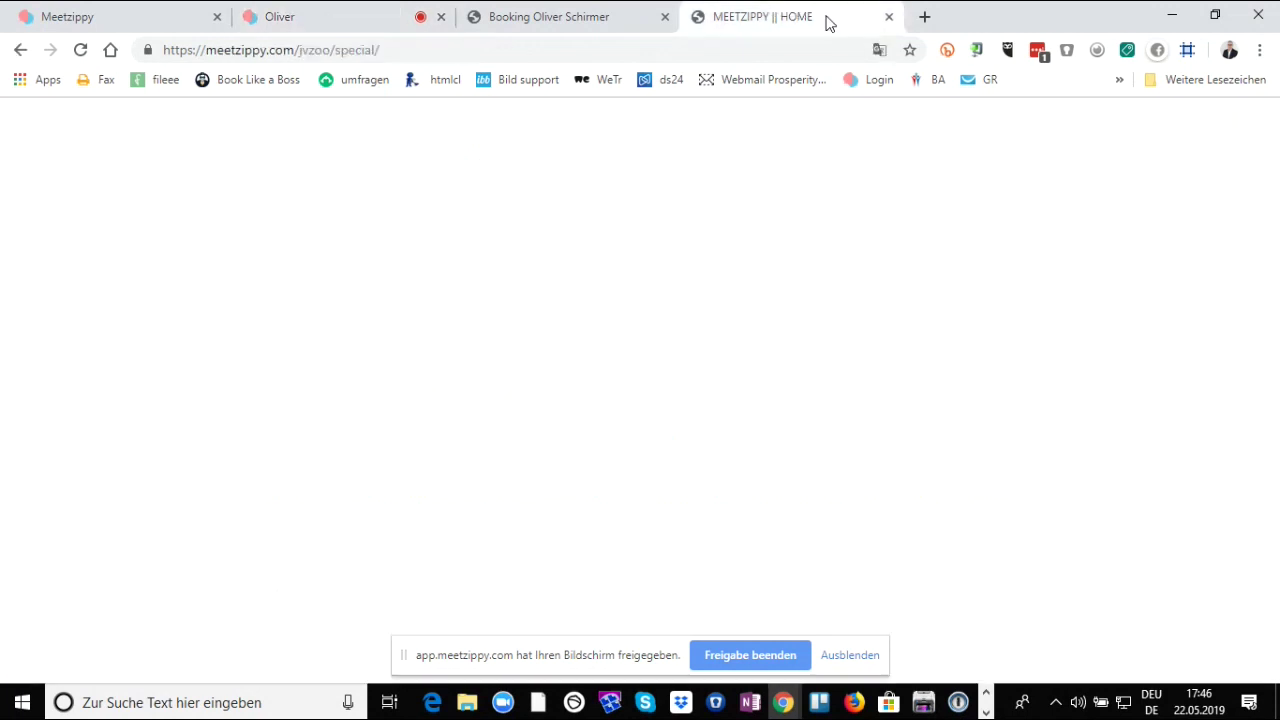
scroll(1052, 403, up, 15)
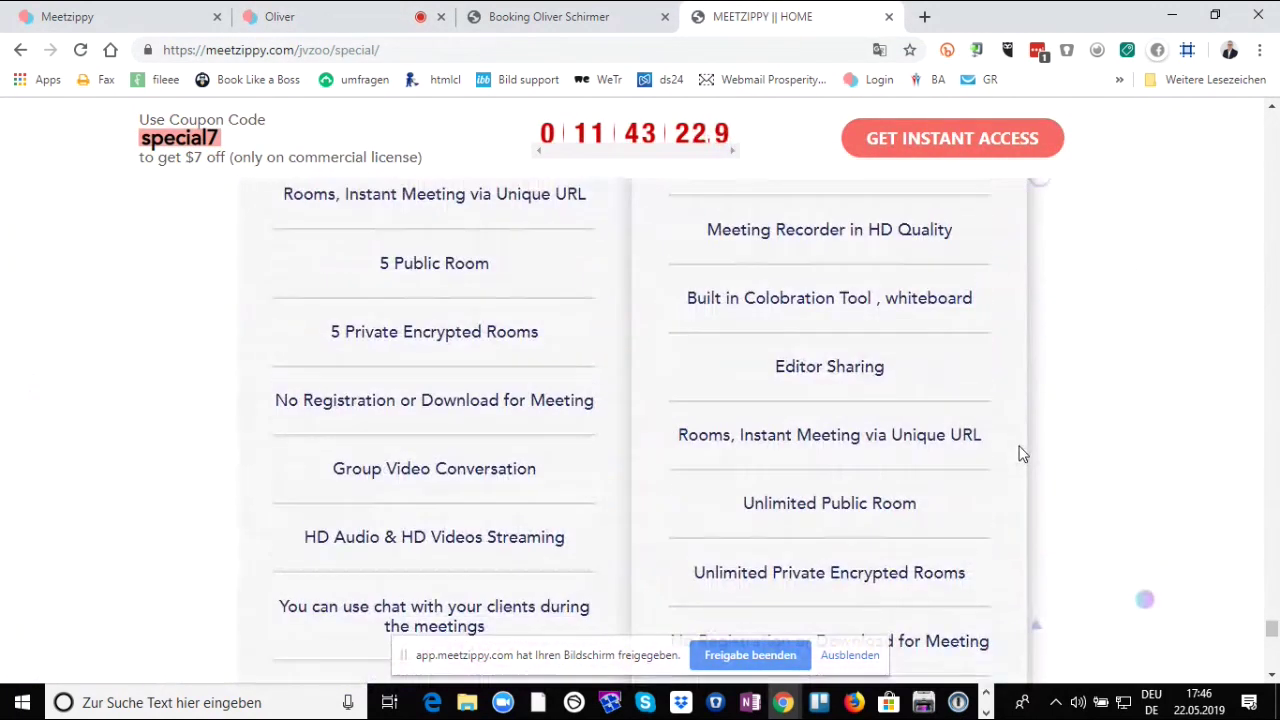
scroll(968, 448, down, 5)
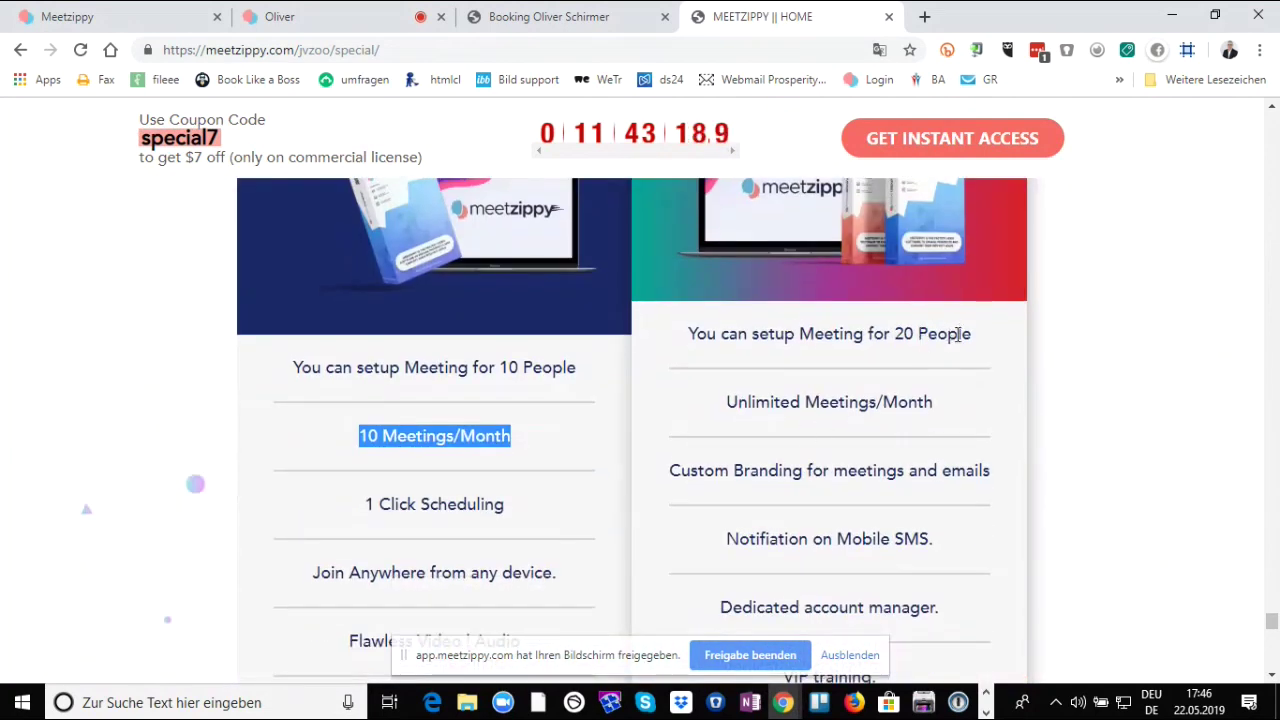
click(368, 15)
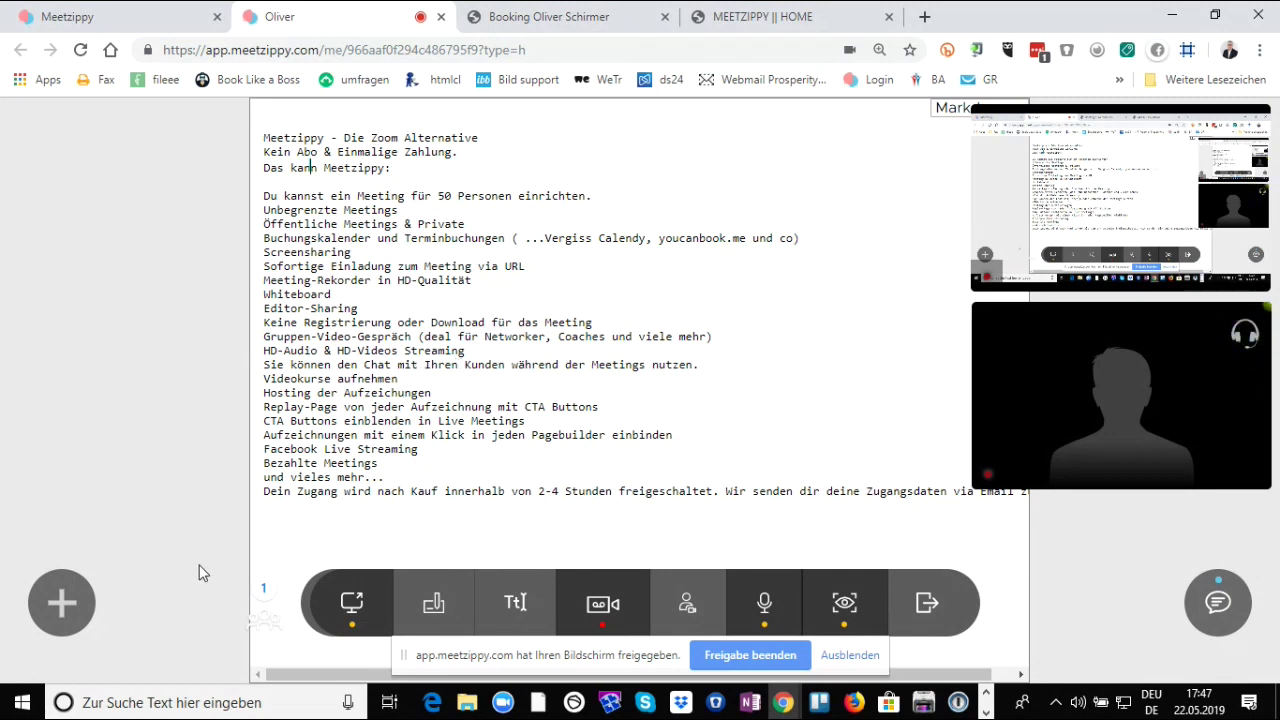
- Start a new call-to-action in the meeting with the title "test" and the host's personal website as its link URL
click(62, 603)
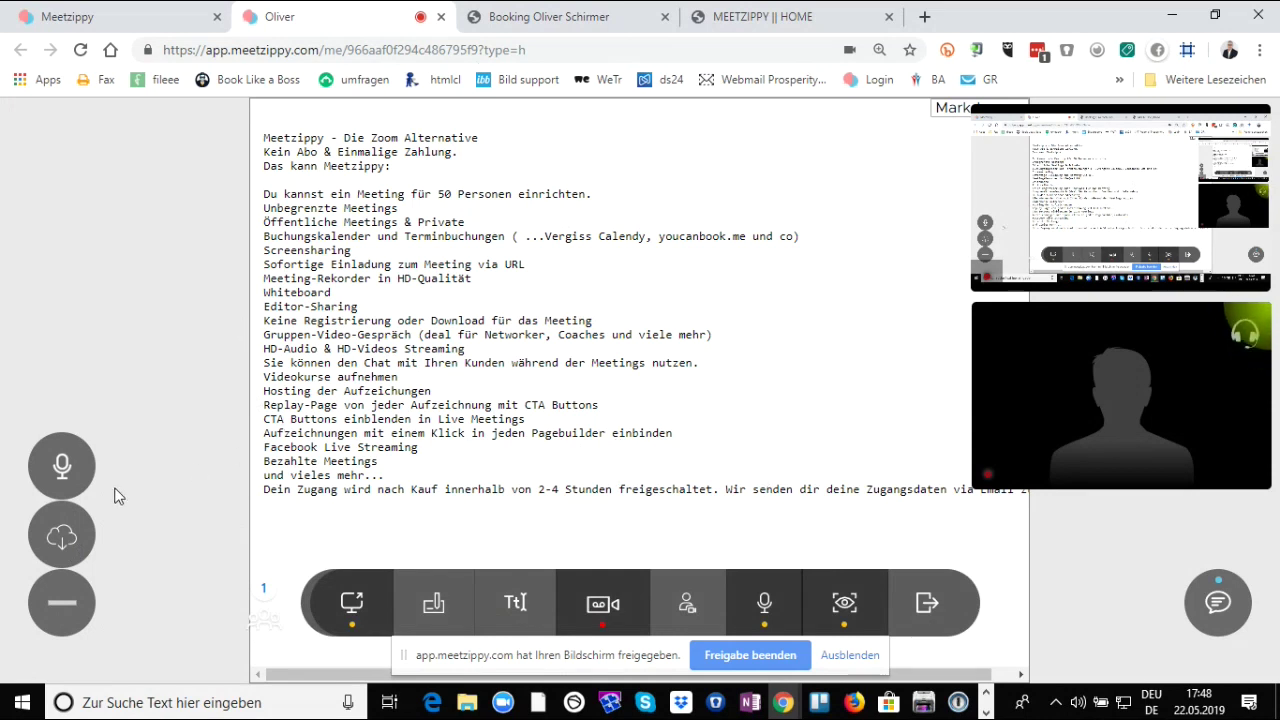
click(64, 538)
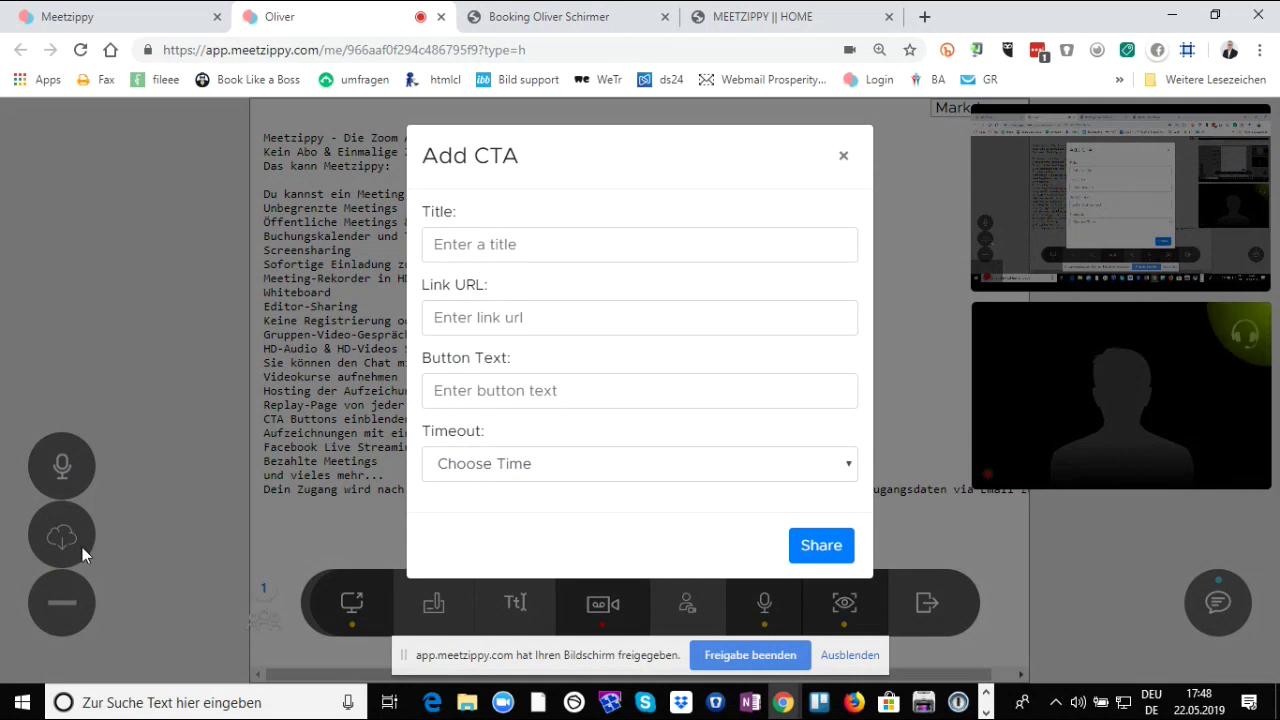
click(521, 249)
text(test)
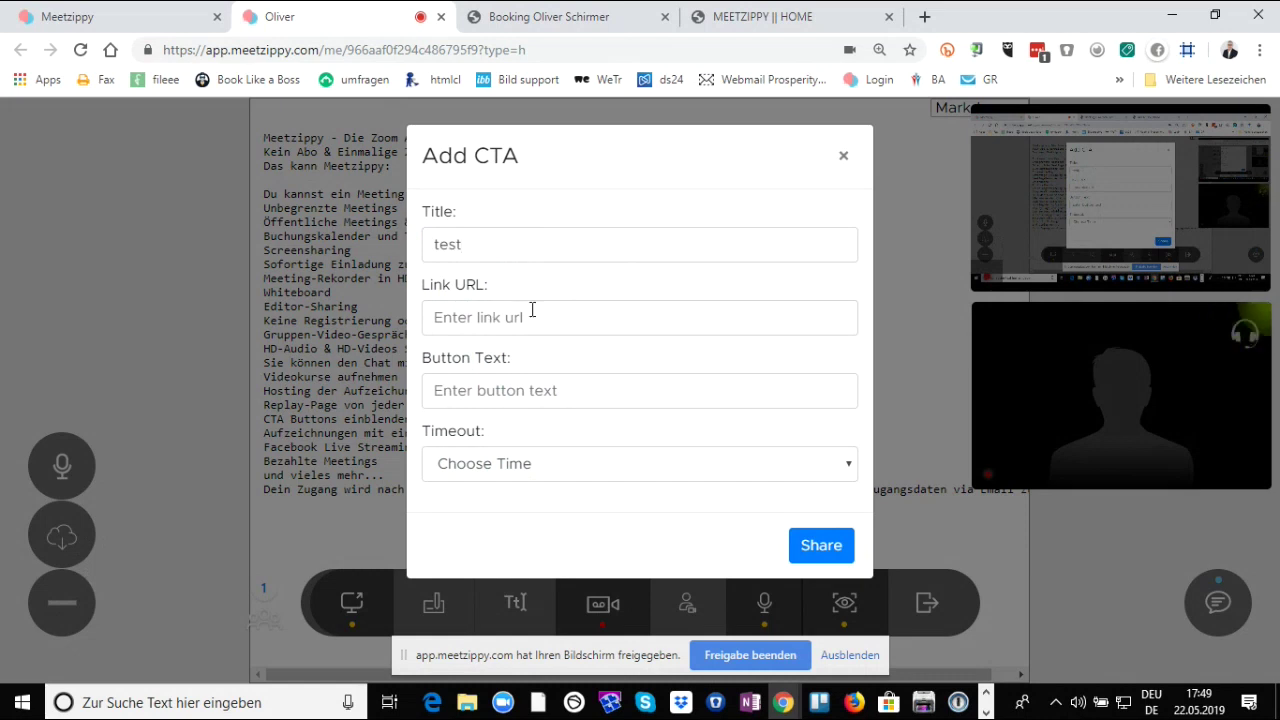
click(495, 316)
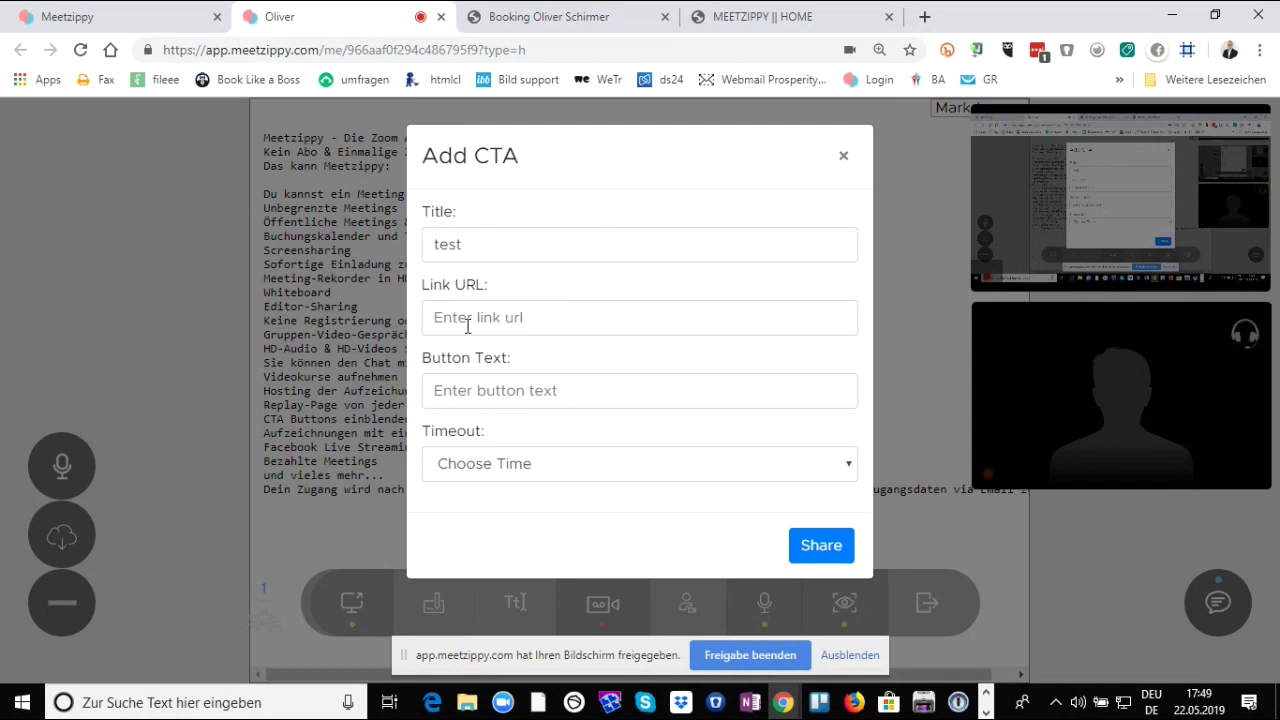
text(ht)
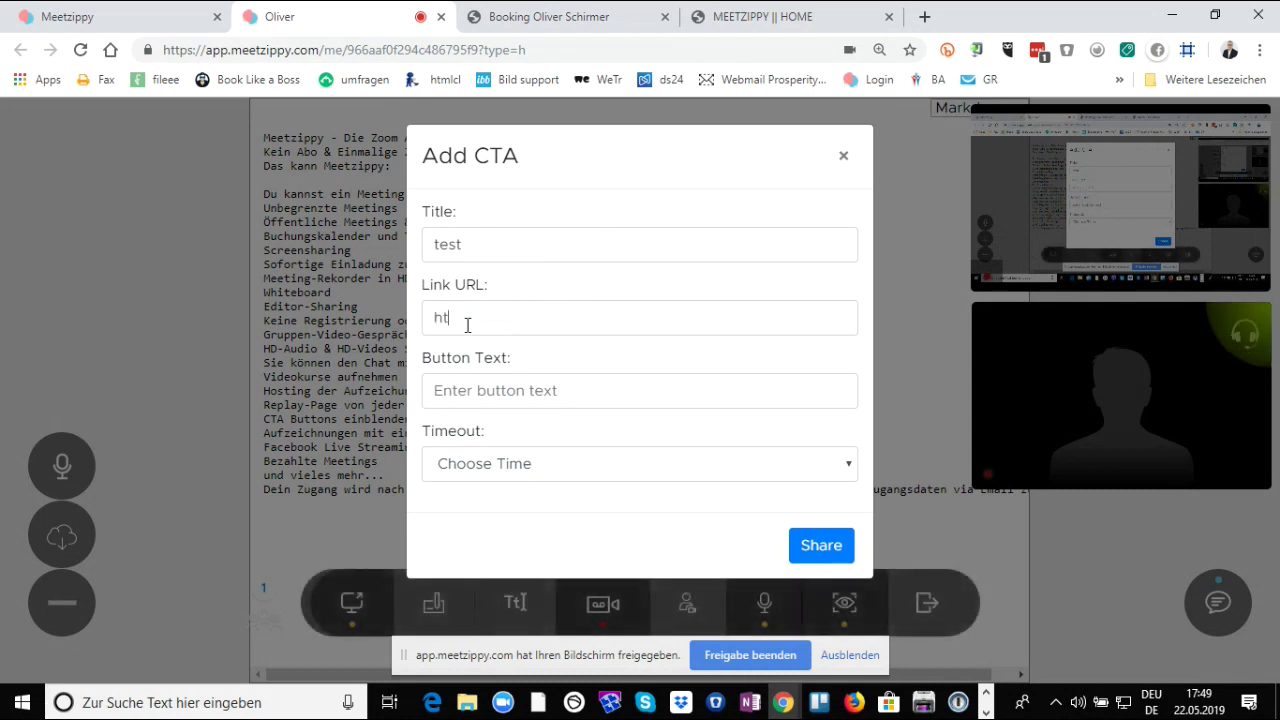
text(tps://www)
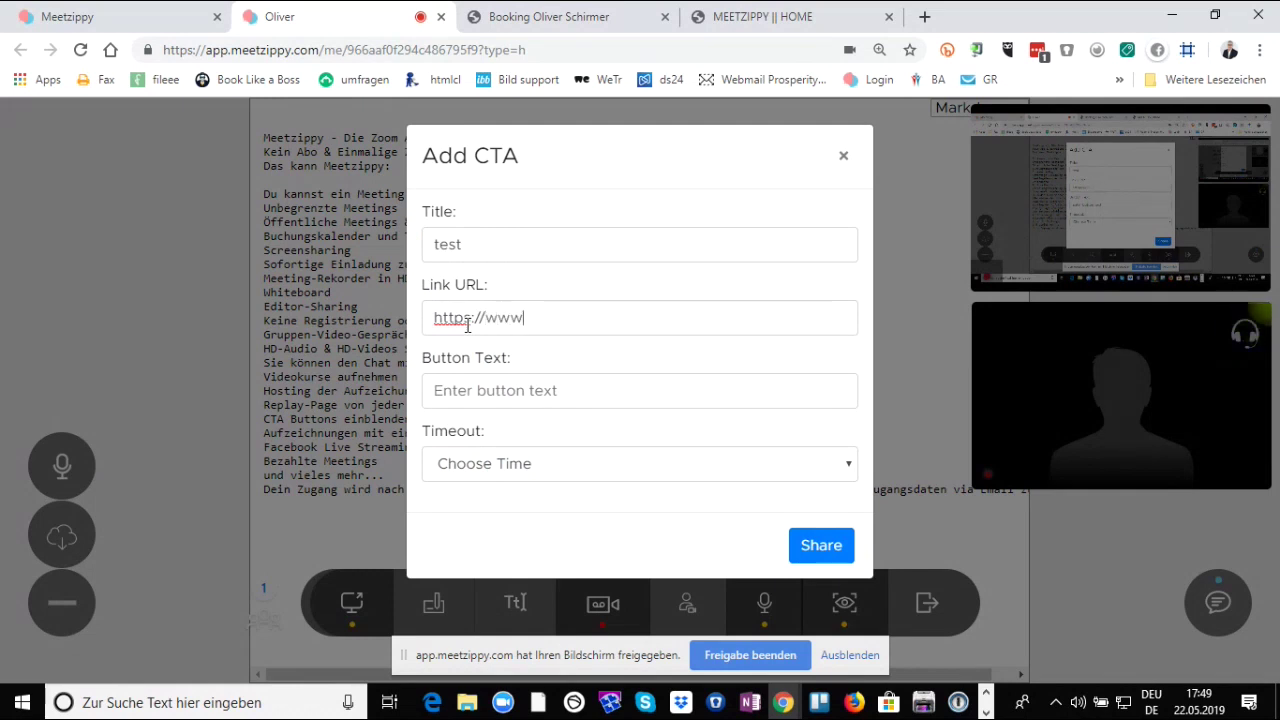
text(.oliverschirmer.de)
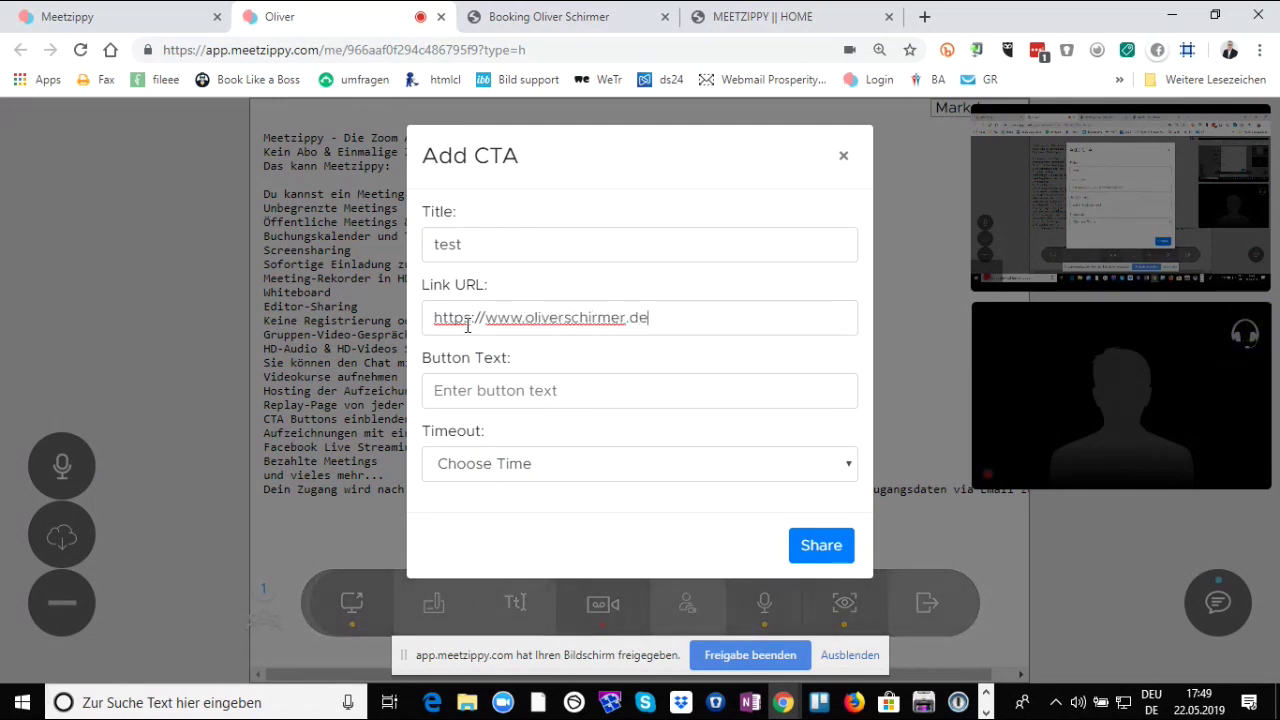
- Set the call-to-action's button text to "Jetzt info" and its timeout to 1 minute, and share it in the meeting
click(541, 390)
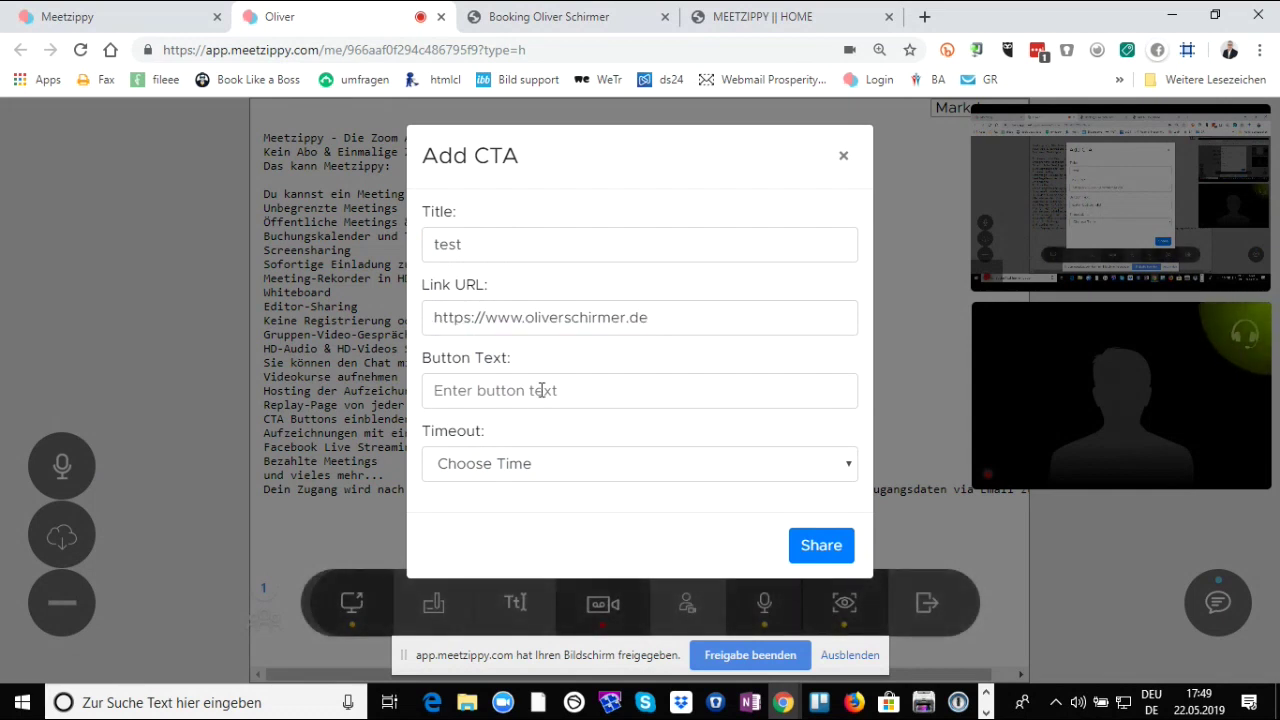
text(Jetzt )
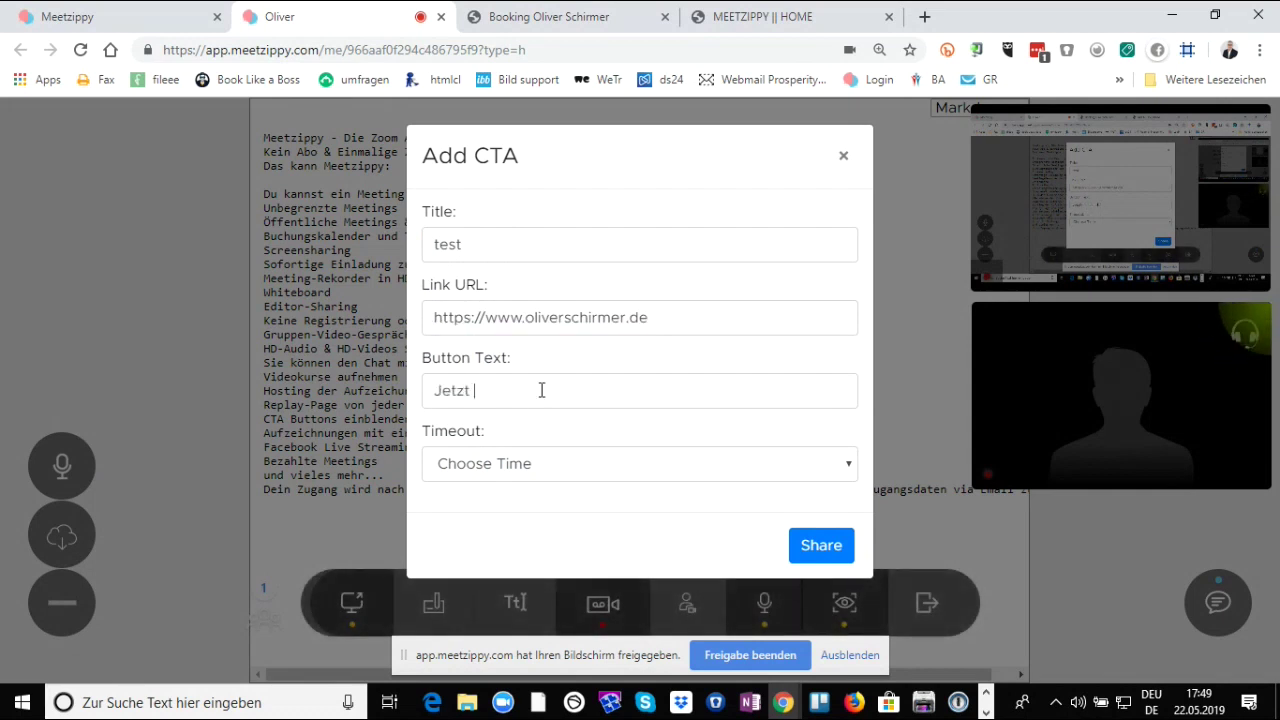
text(info)
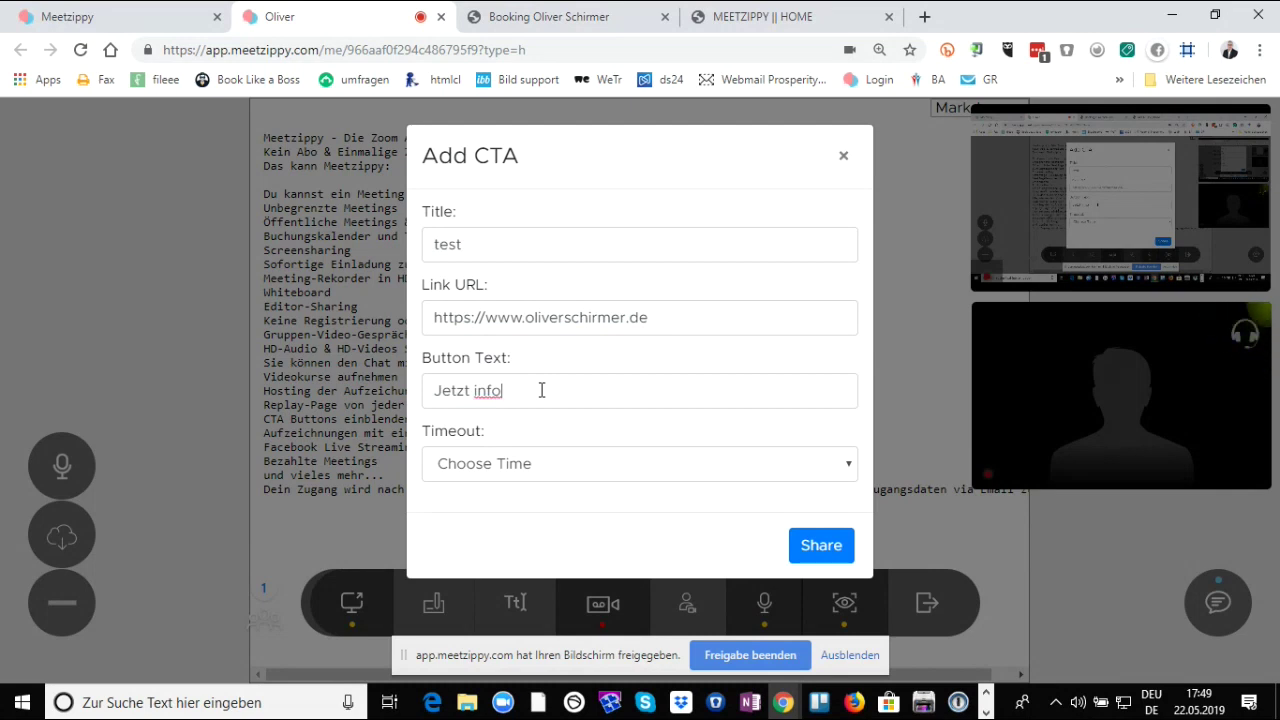
click(630, 472)
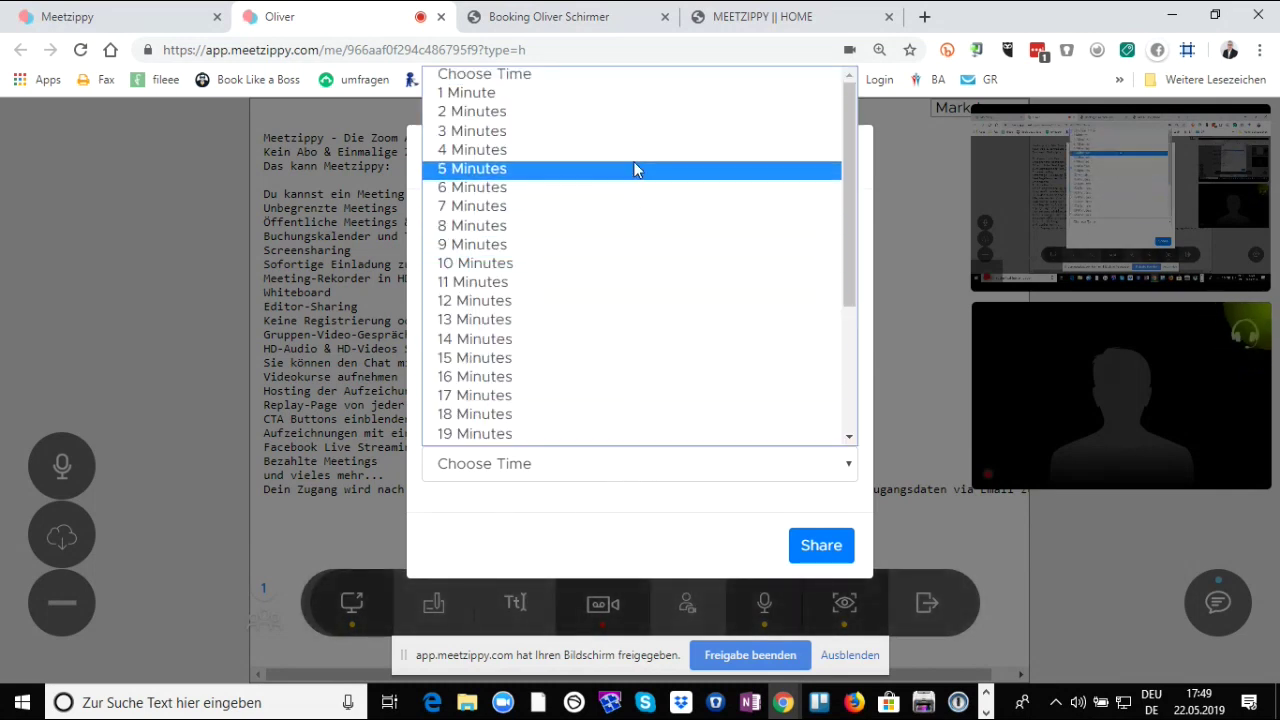
click(588, 110)
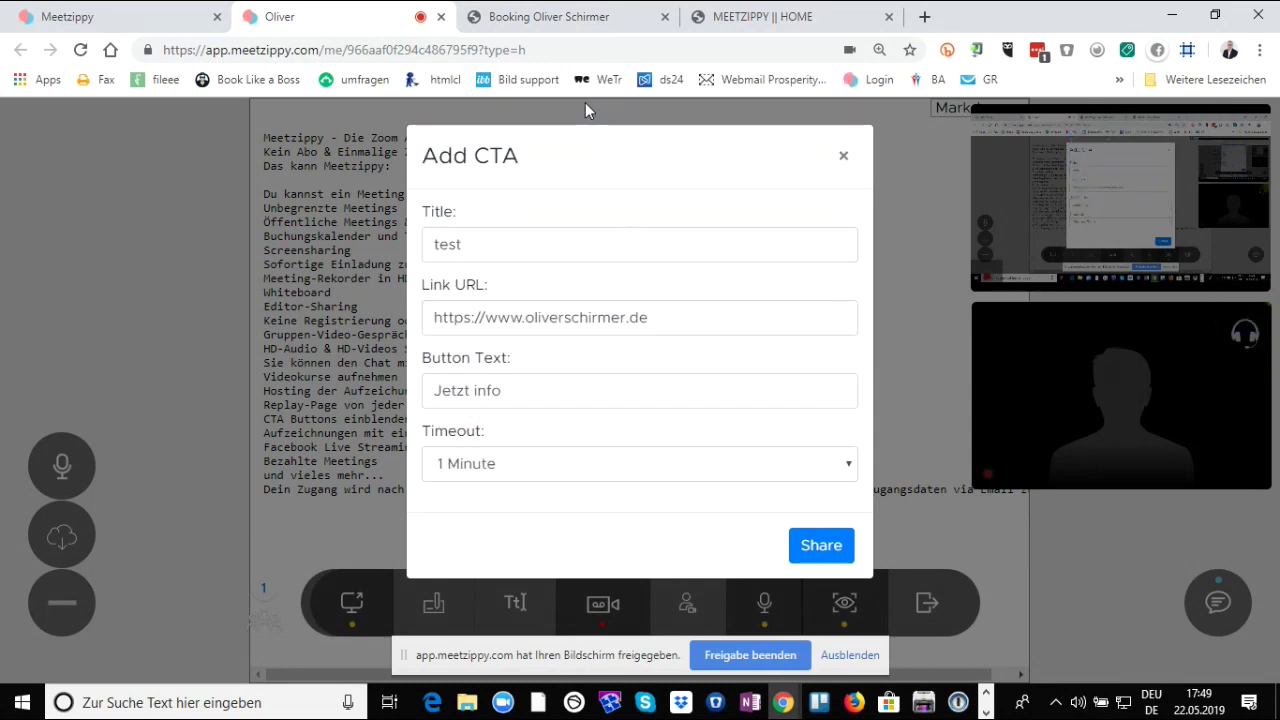
click(829, 560)
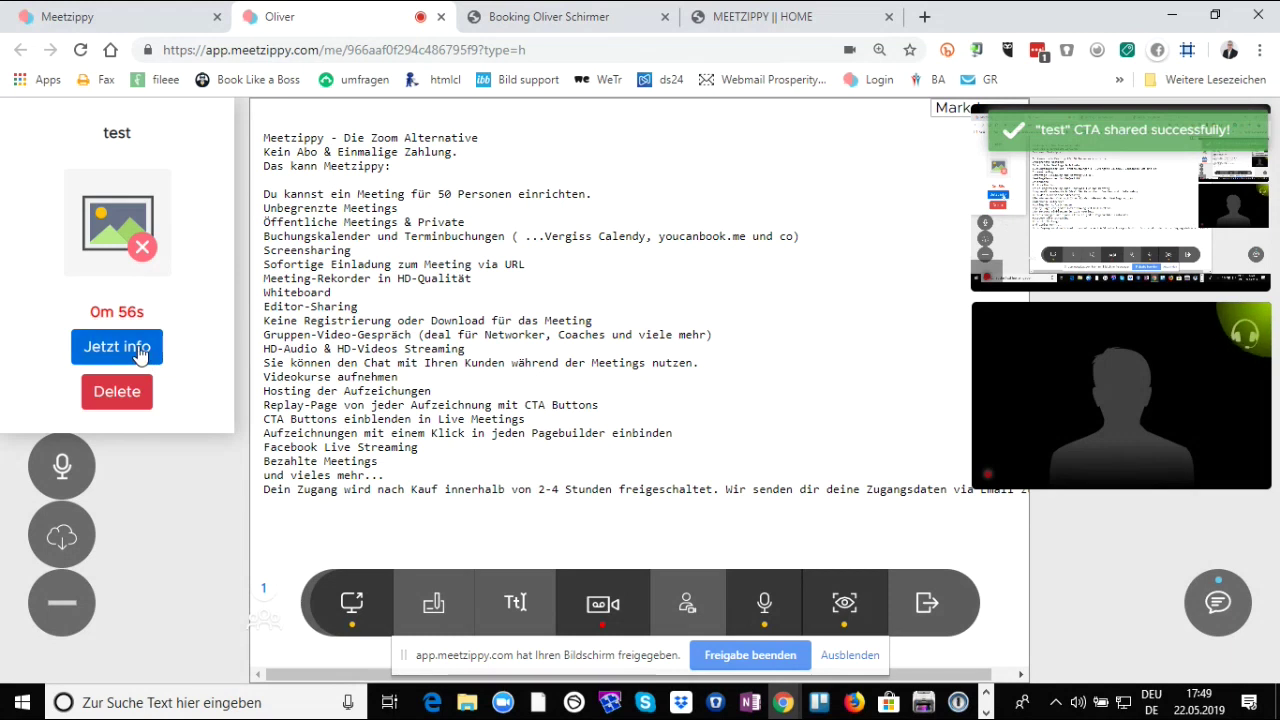
- Test the shared "Jetzt info" link, close the website it opens, and delete the call-to-action from the meeting
click(140, 353)
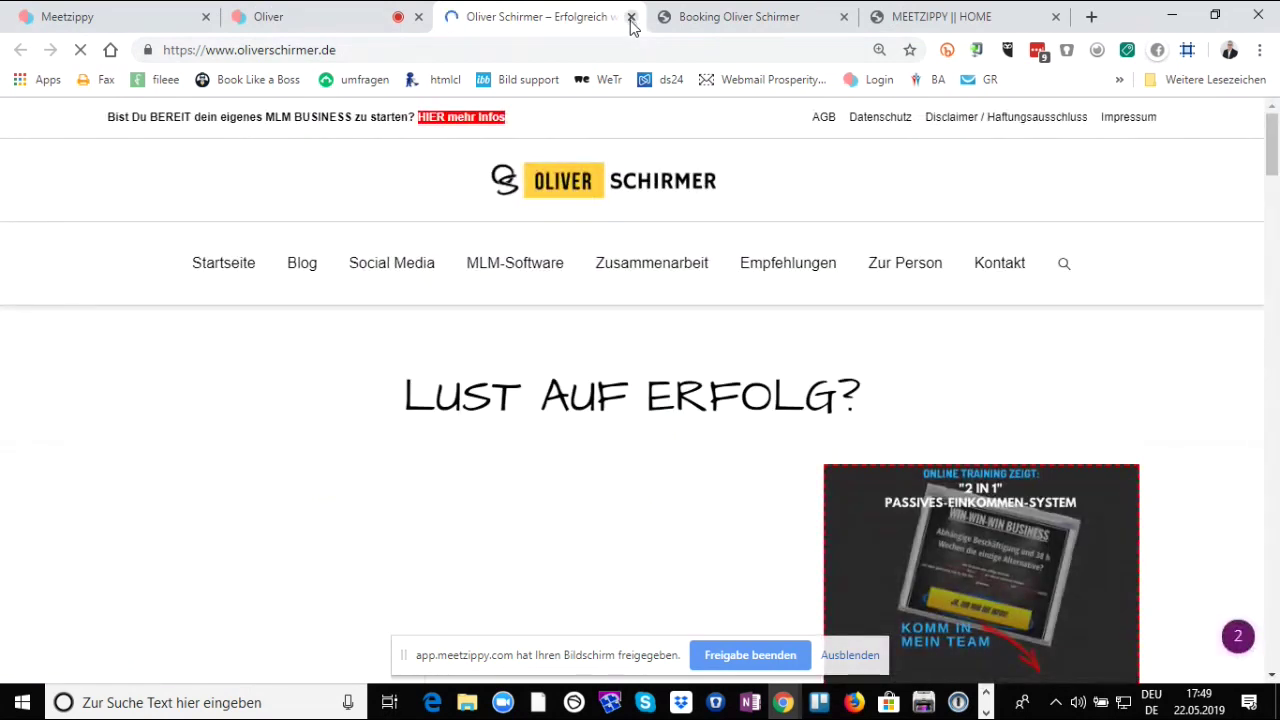
key(ctrl+w)
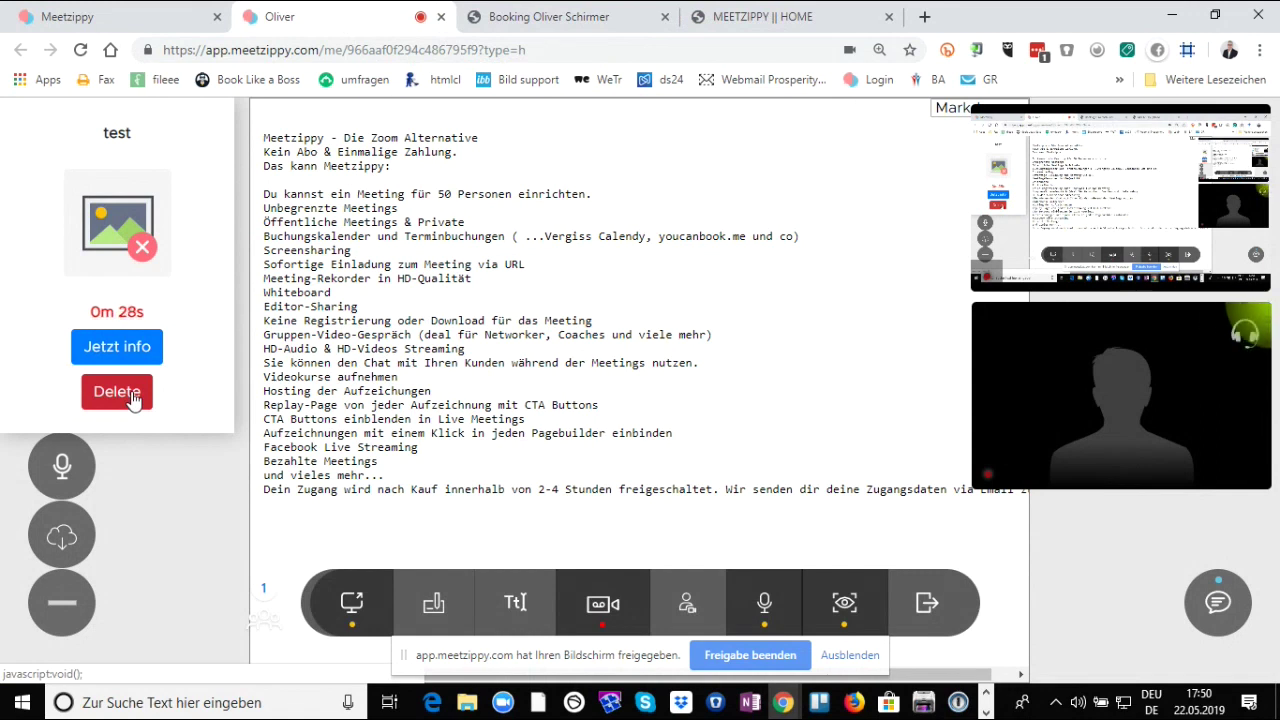
click(131, 395)
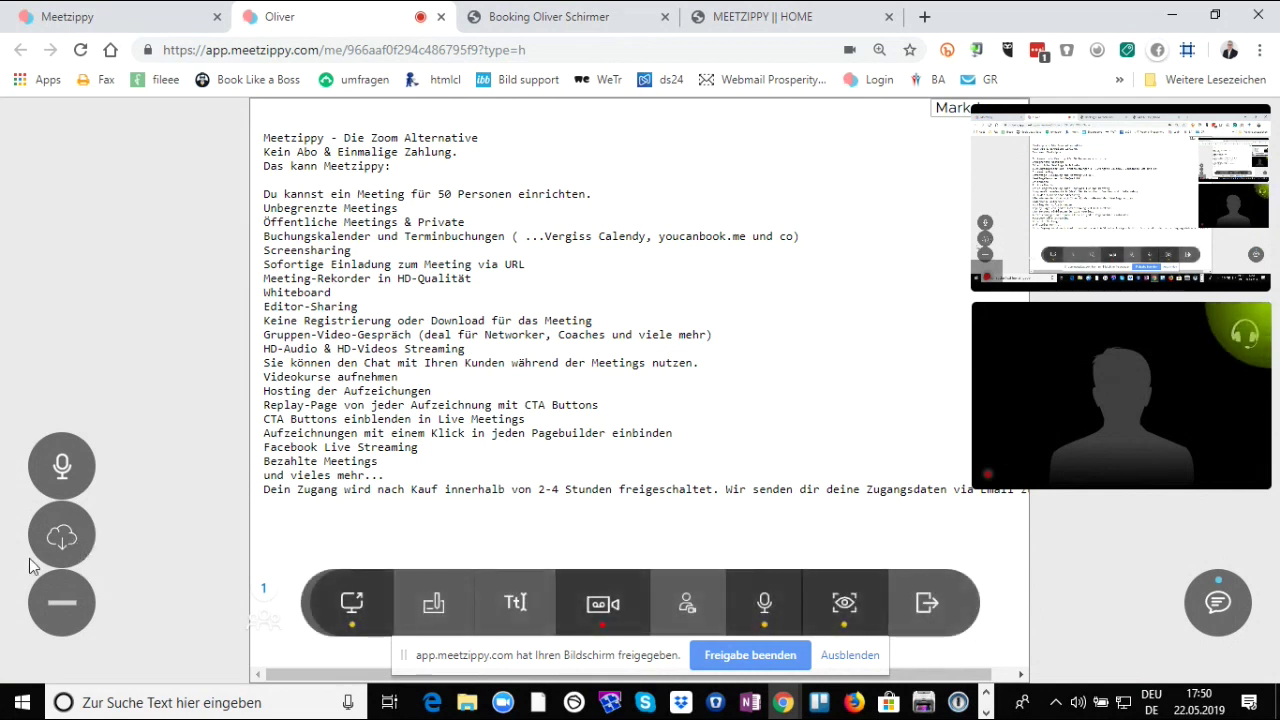
- View the meeting's chat window and close it again
click(1226, 612)
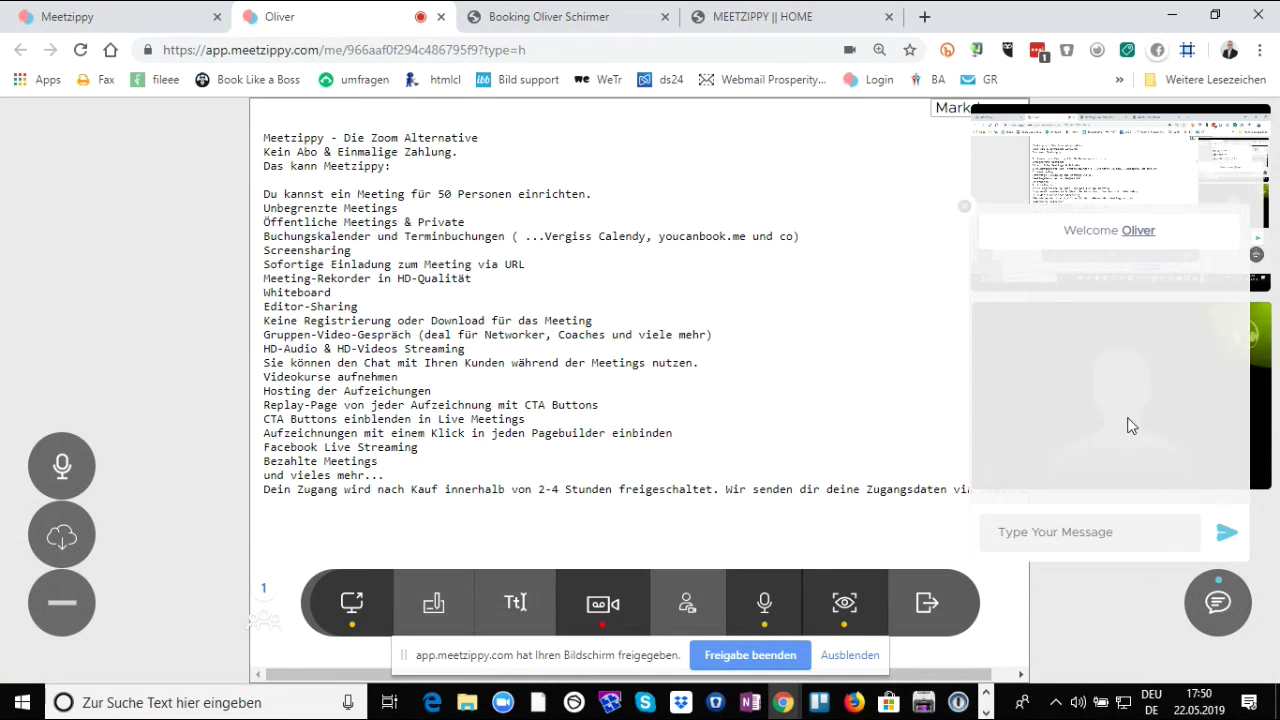
click(965, 208)
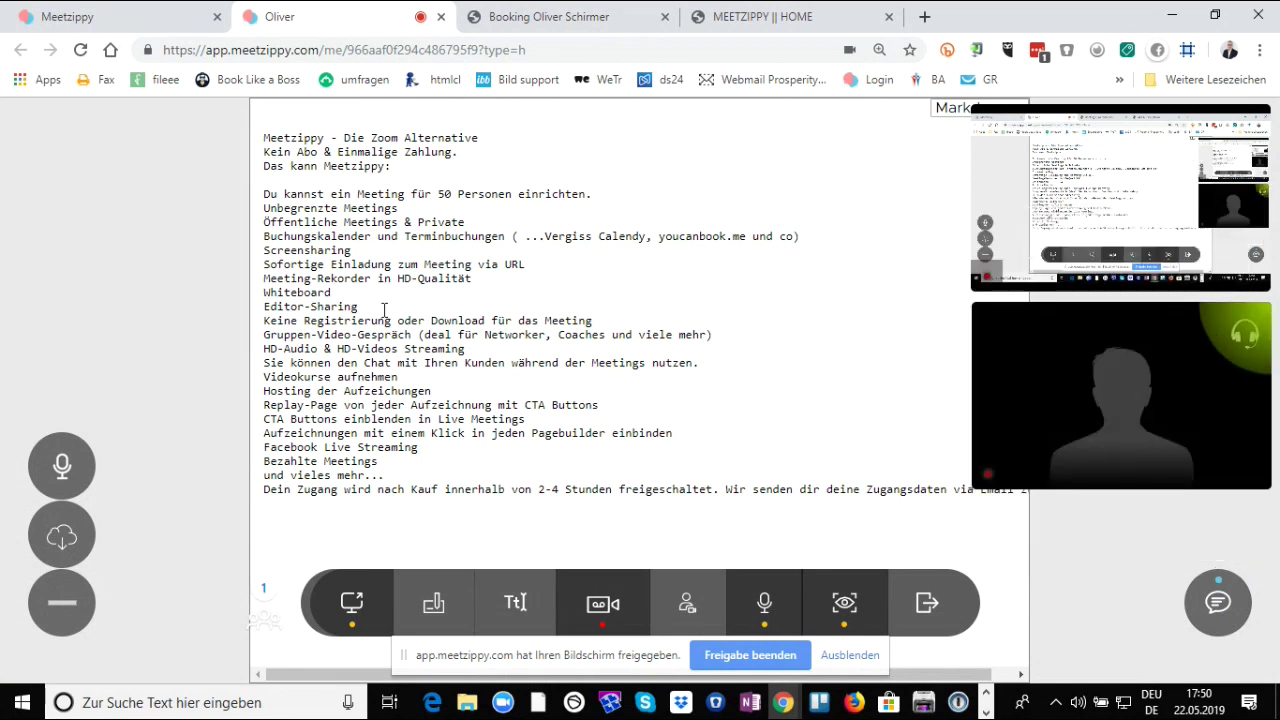